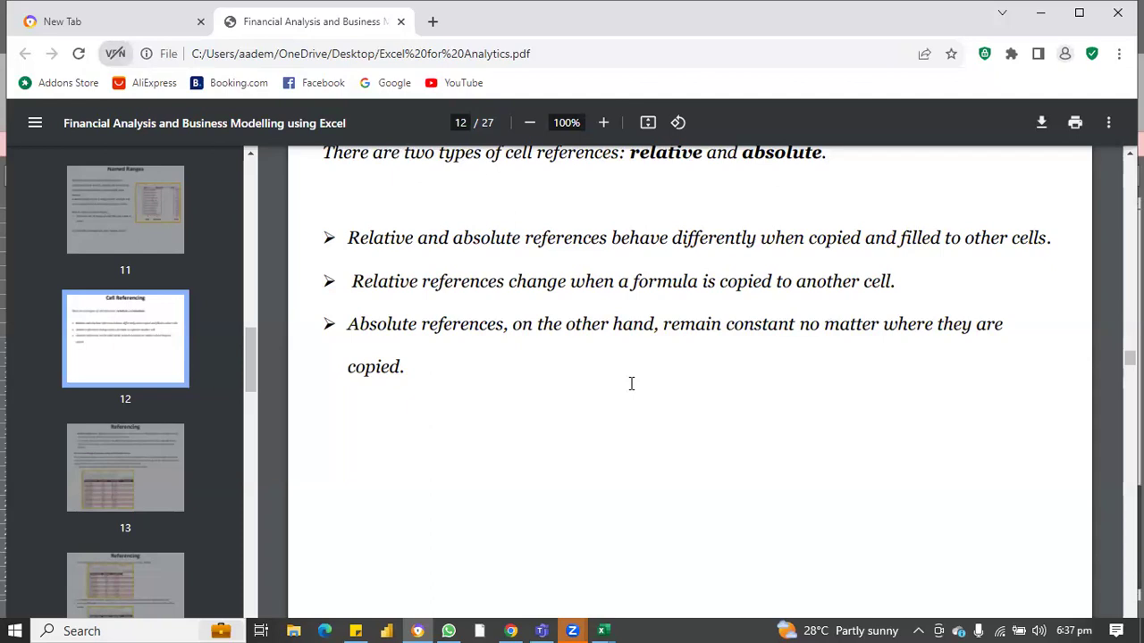
- Switch to the 1. Referencing workbook in Excel and rename the items in B5:B8 as Biscuuit, Chocolate, Bread and Milk
left_click(603, 630)
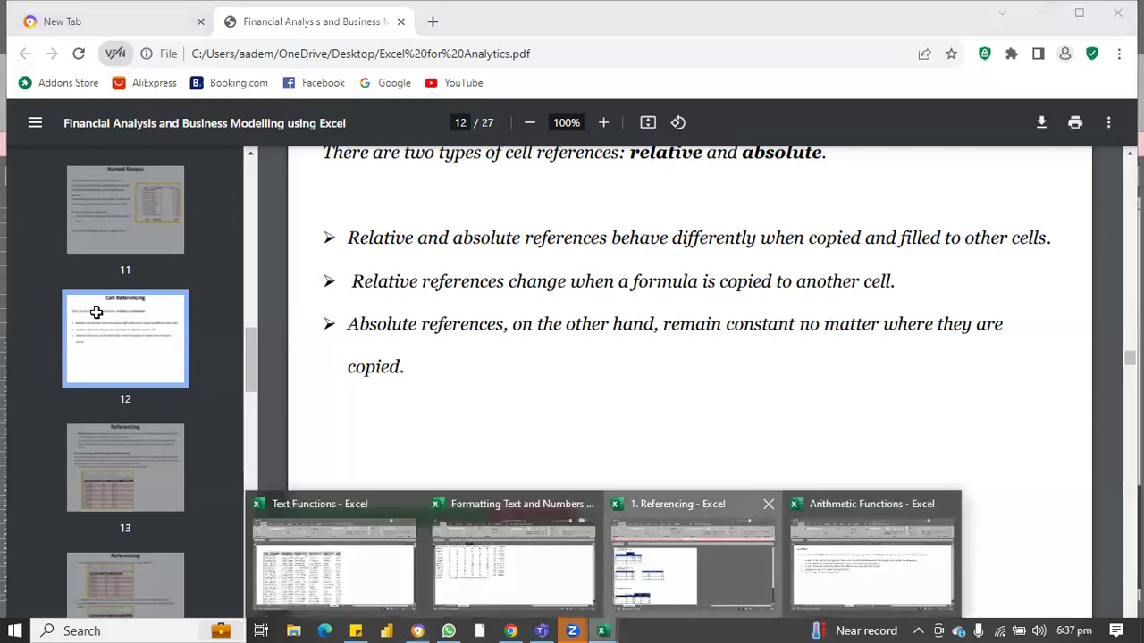
left_click(59, 274)
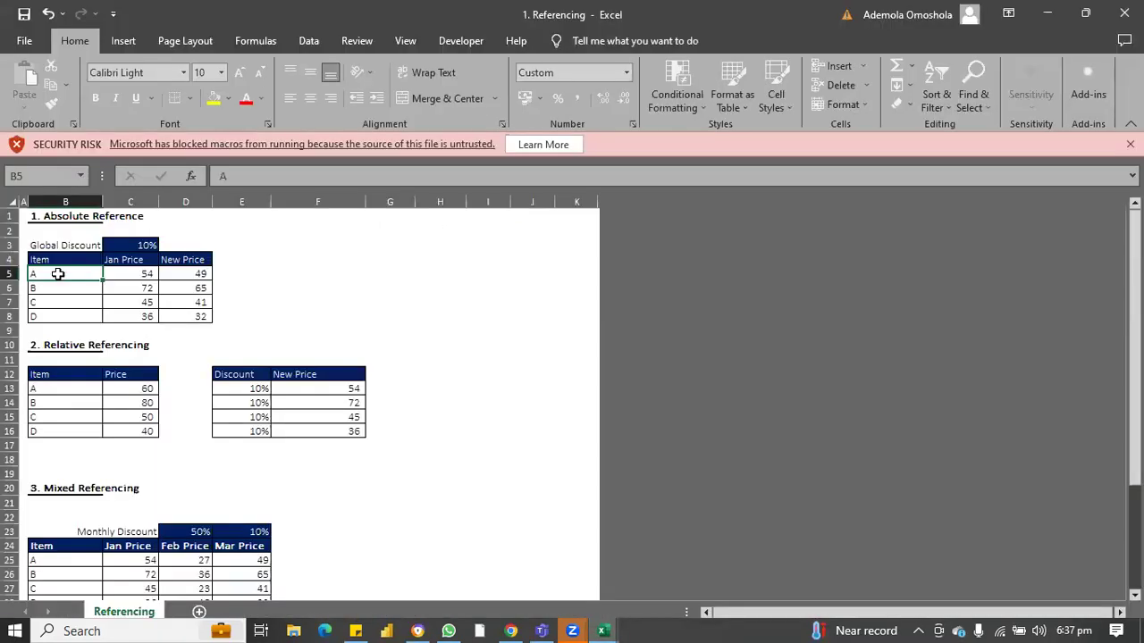
type("Biscu")
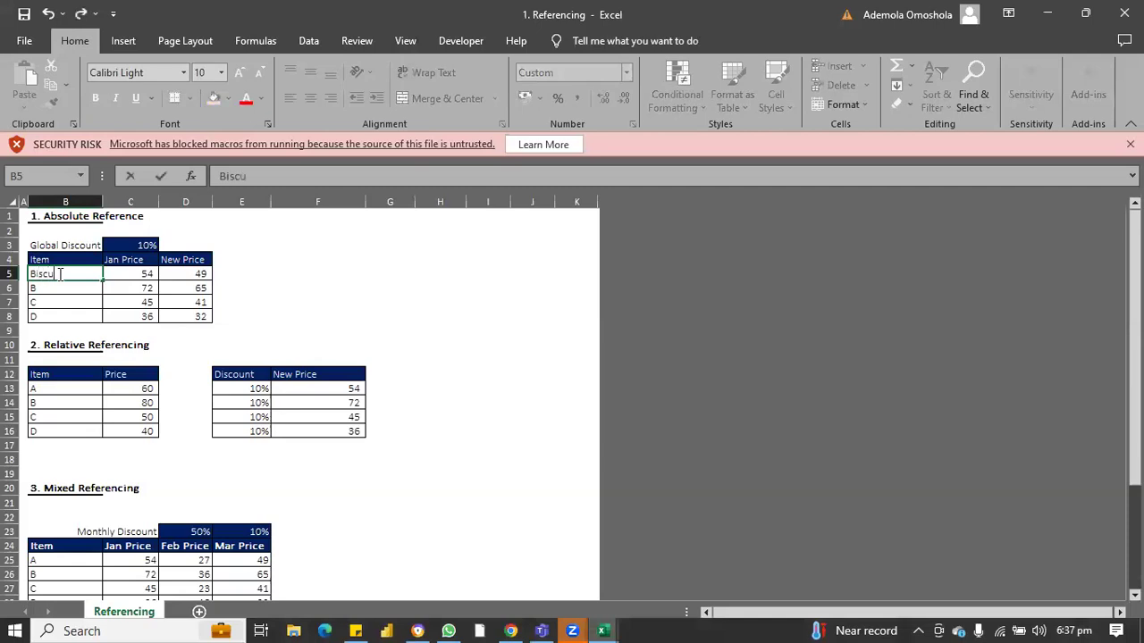
type("it")
key("Return")
type("C")
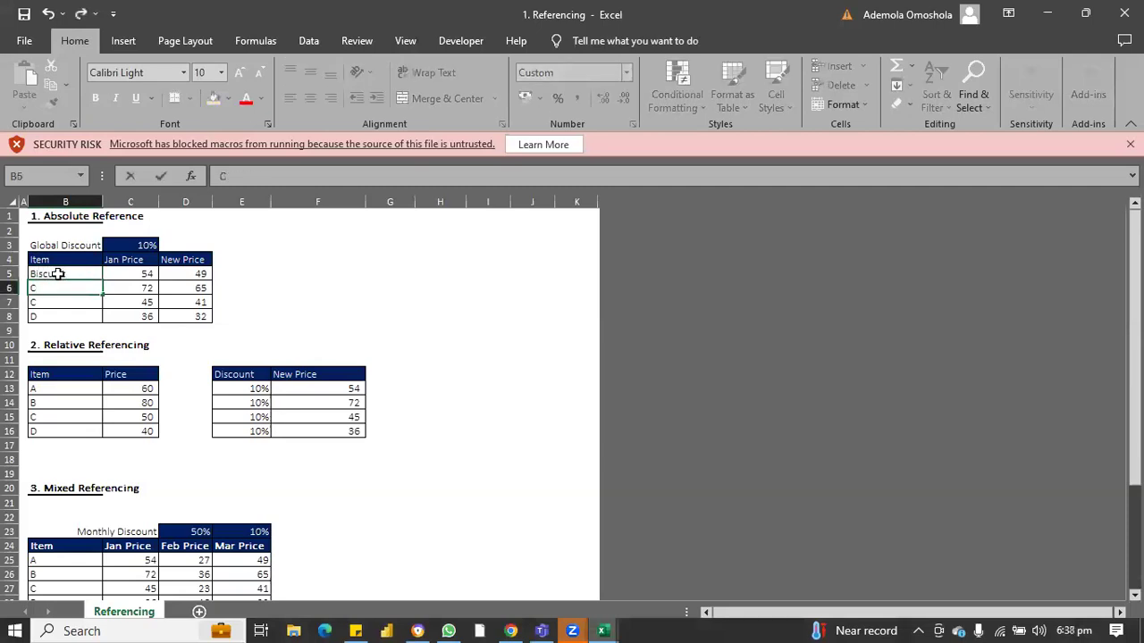
type("hocolate")
key("Return")
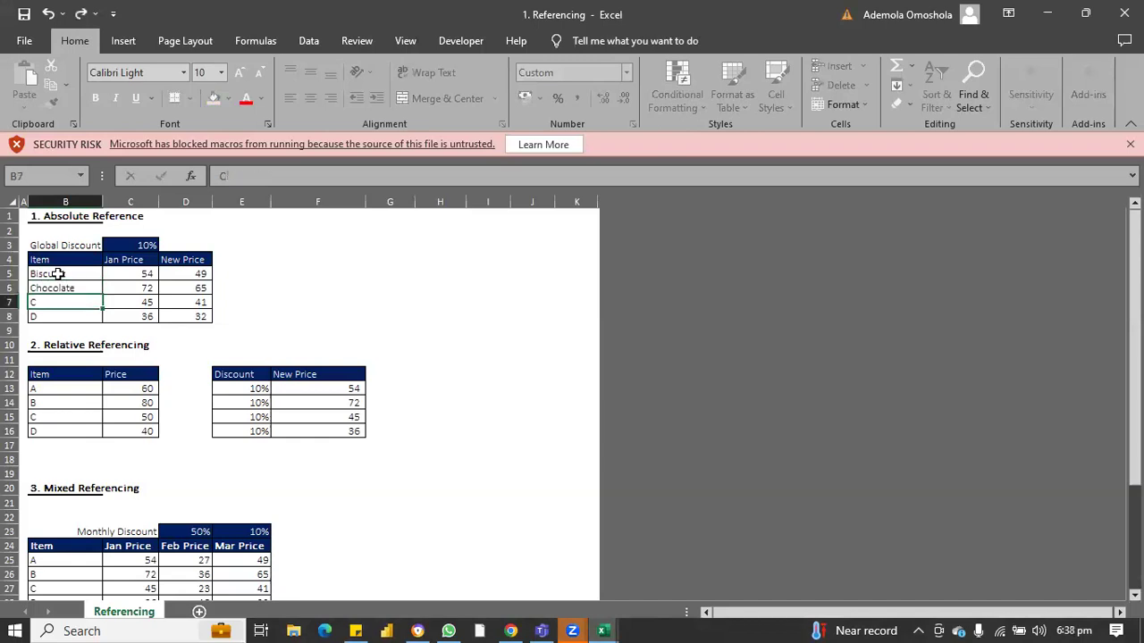
type("Bread")
key("Return")
type("Milk")
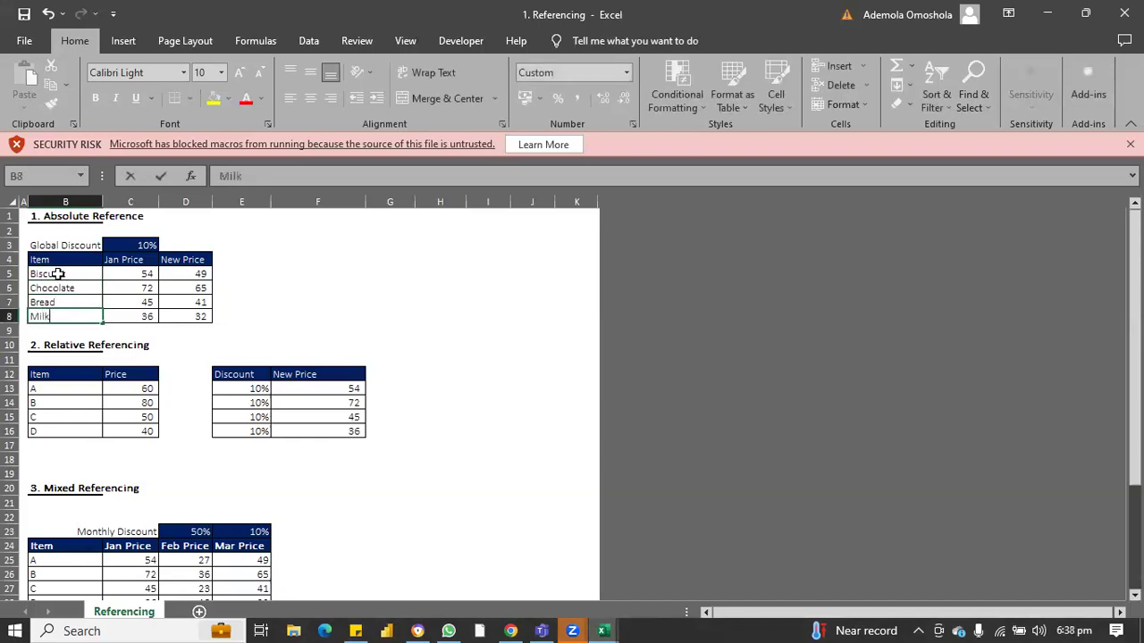
key("Return")
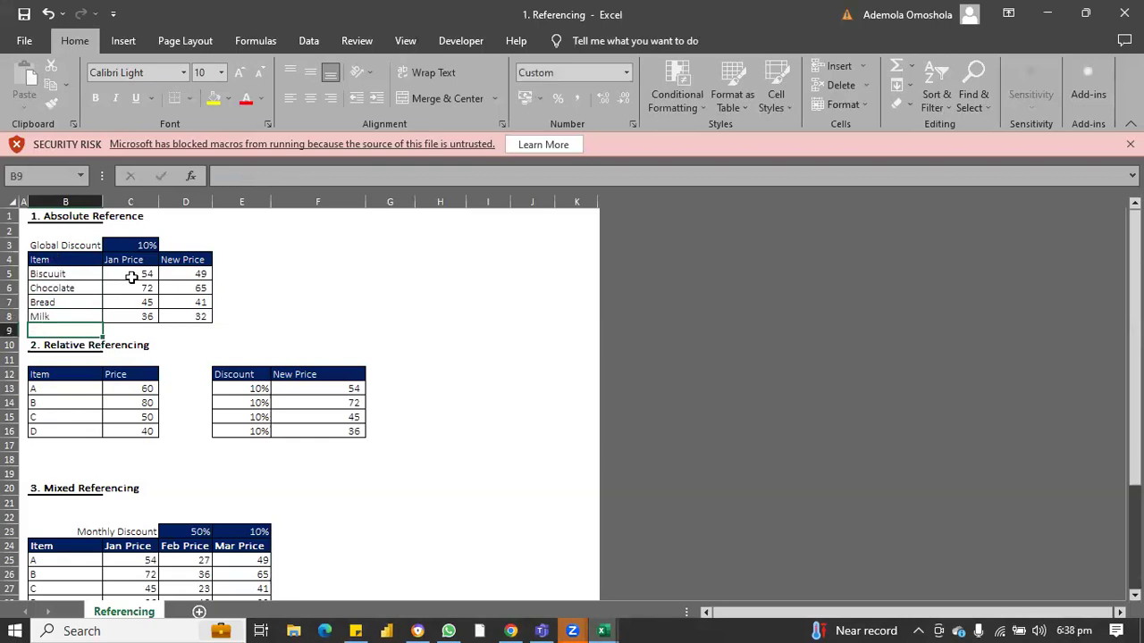
- Clear the New Price values in D5:D8 of the absolute reference table and in F13:F16 of the relative referencing table
left_click_drag(136, 274, 145, 318)
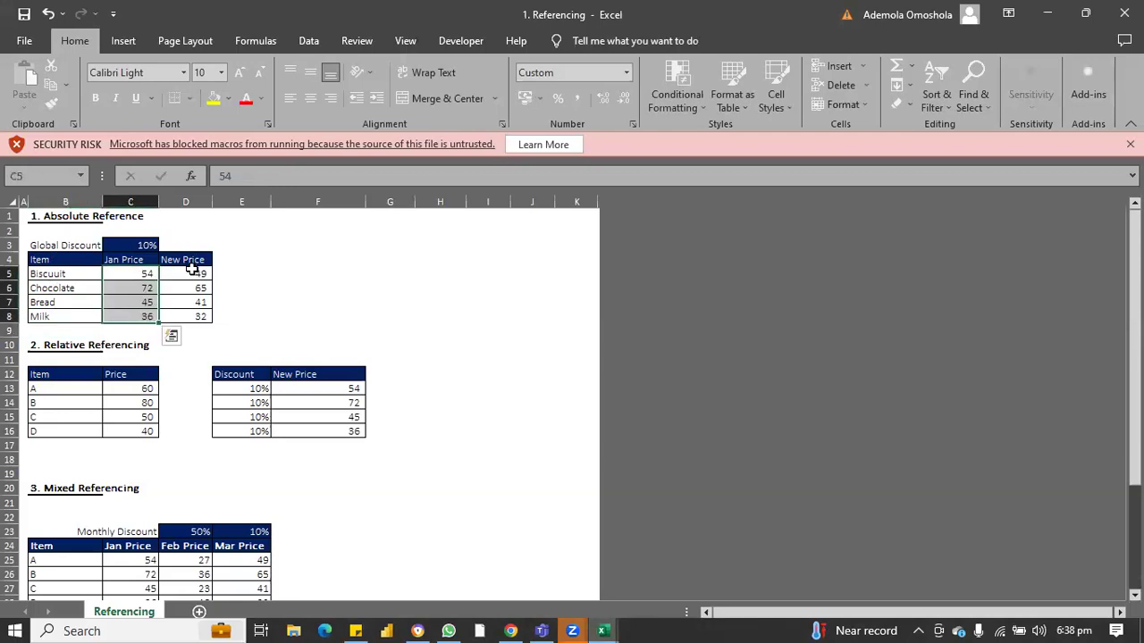
left_click_drag(185, 272, 186, 318)
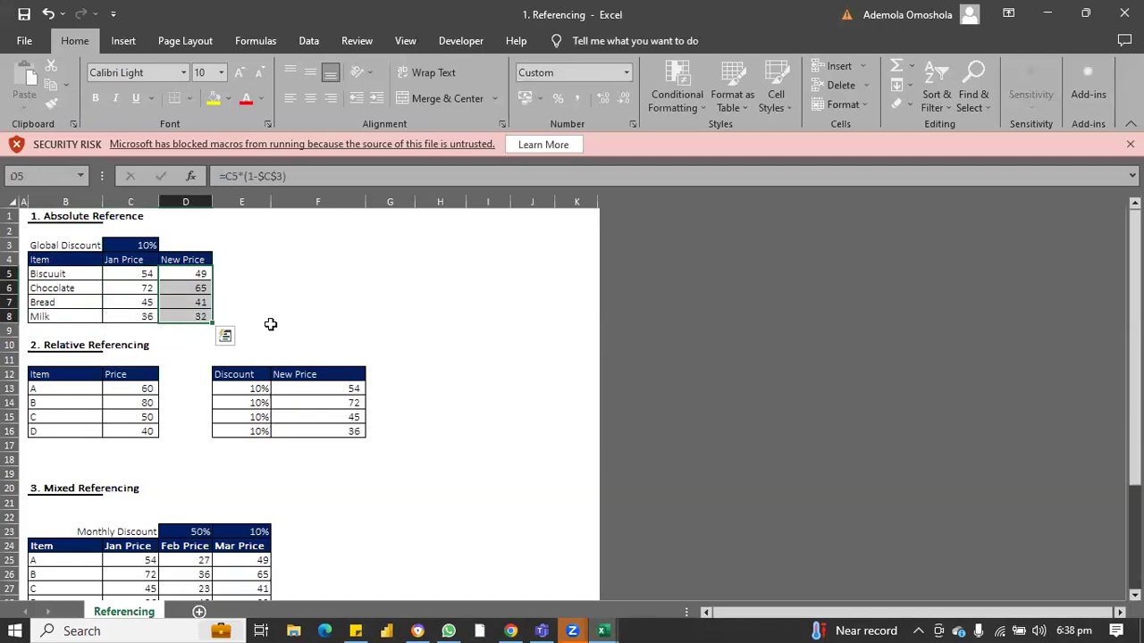
key("Delete")
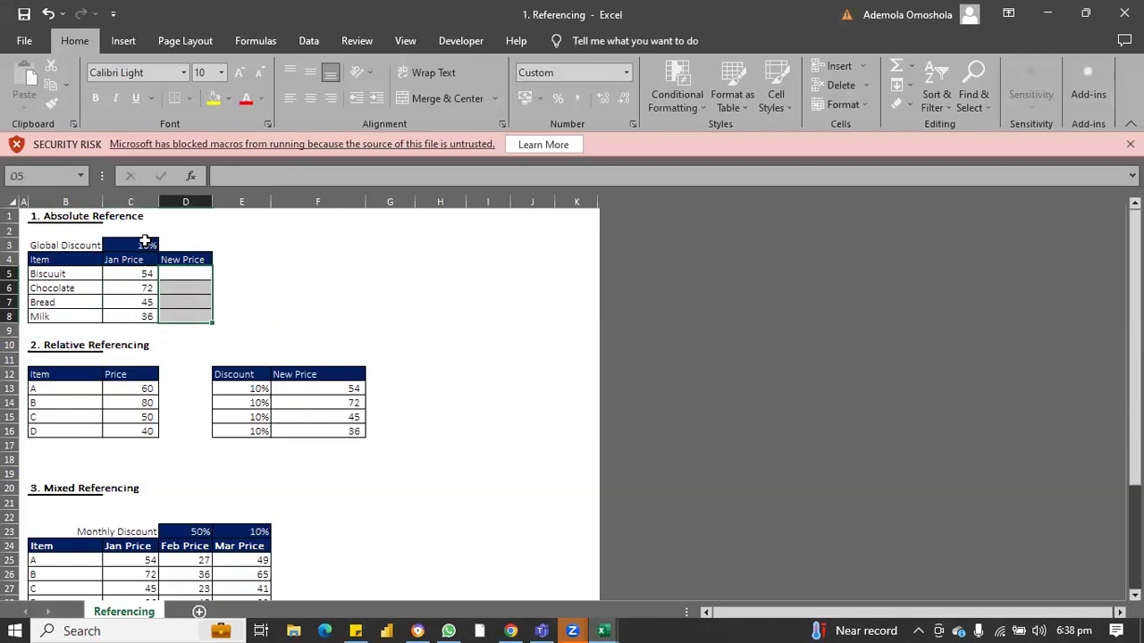
left_click_drag(341, 389, 331, 429)
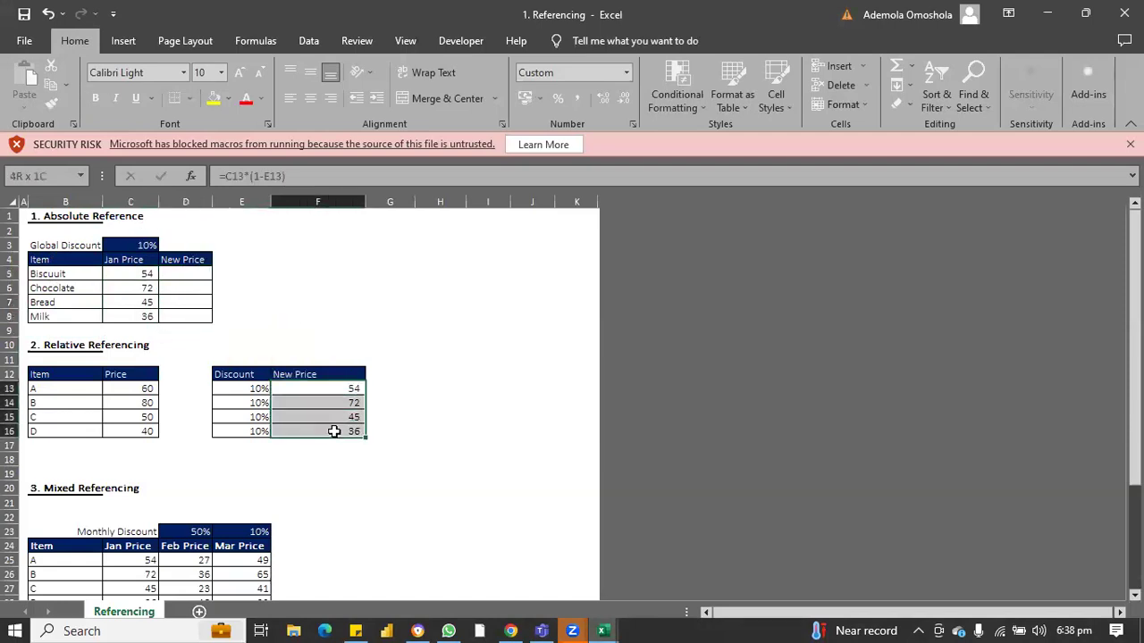
key("Delete")
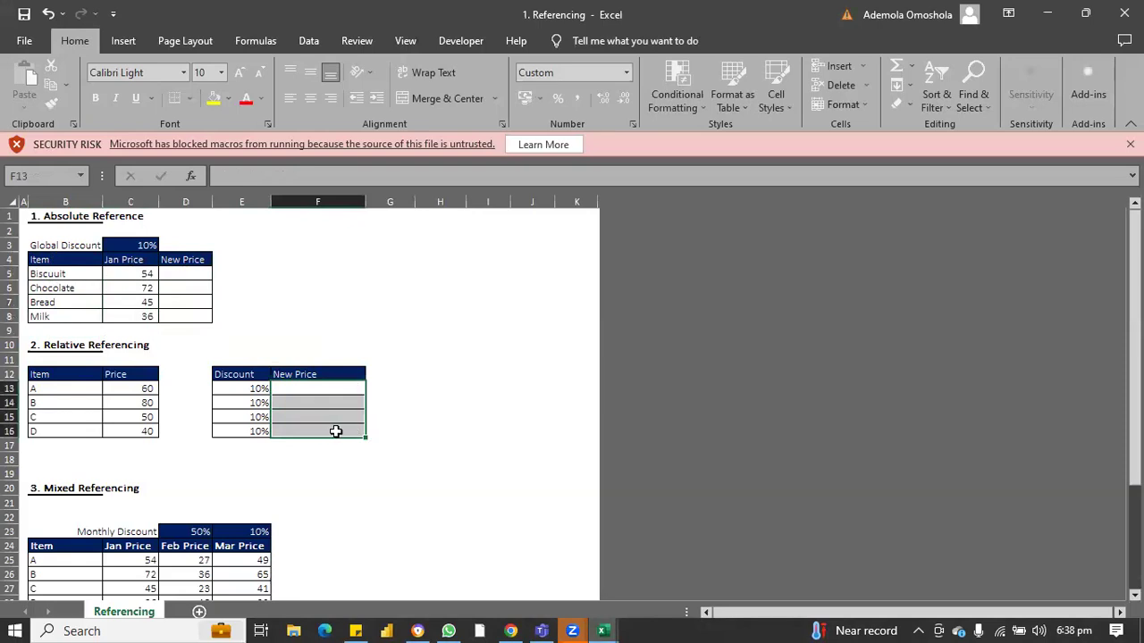
left_click(457, 348)
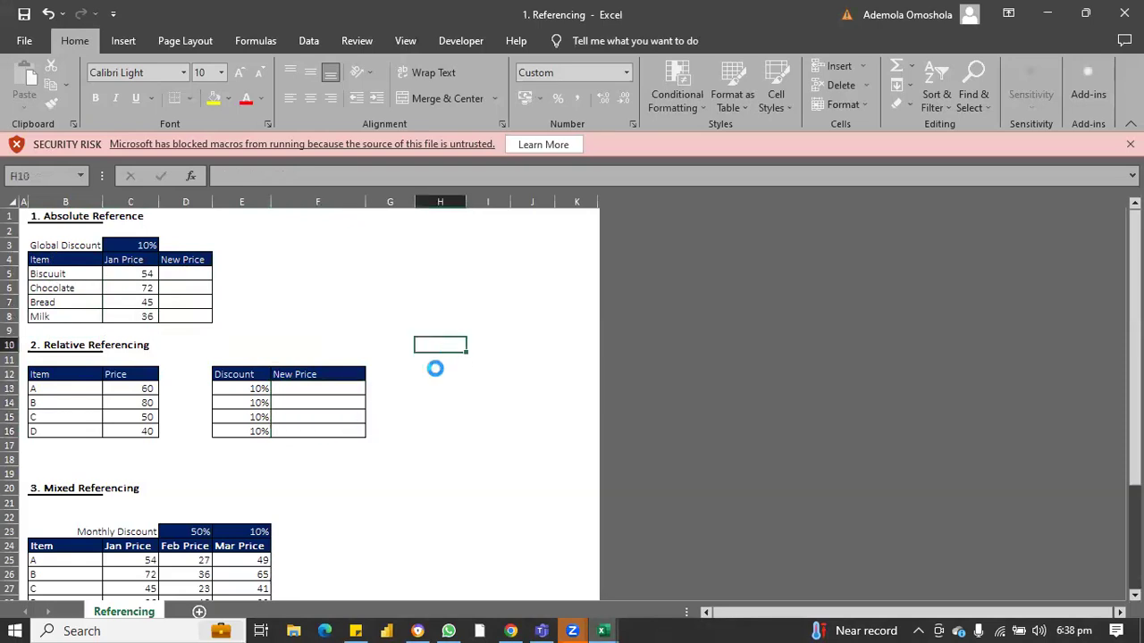
- Make the global discount value in C3 and the table headers in B4:D4 bold
left_click(134, 245)
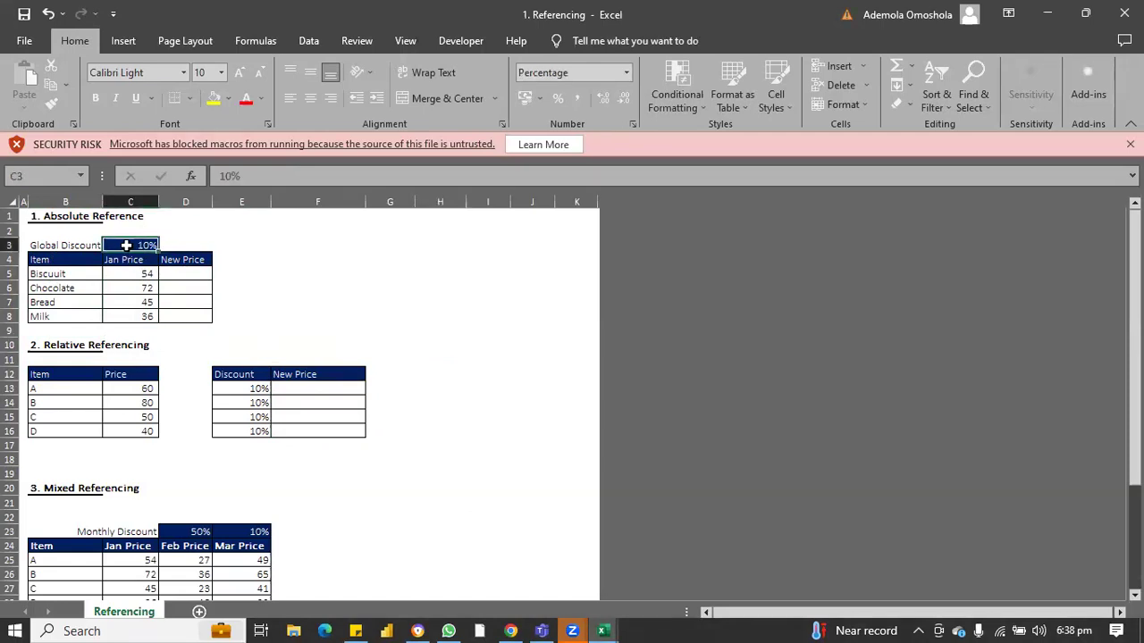
left_click(95, 98)
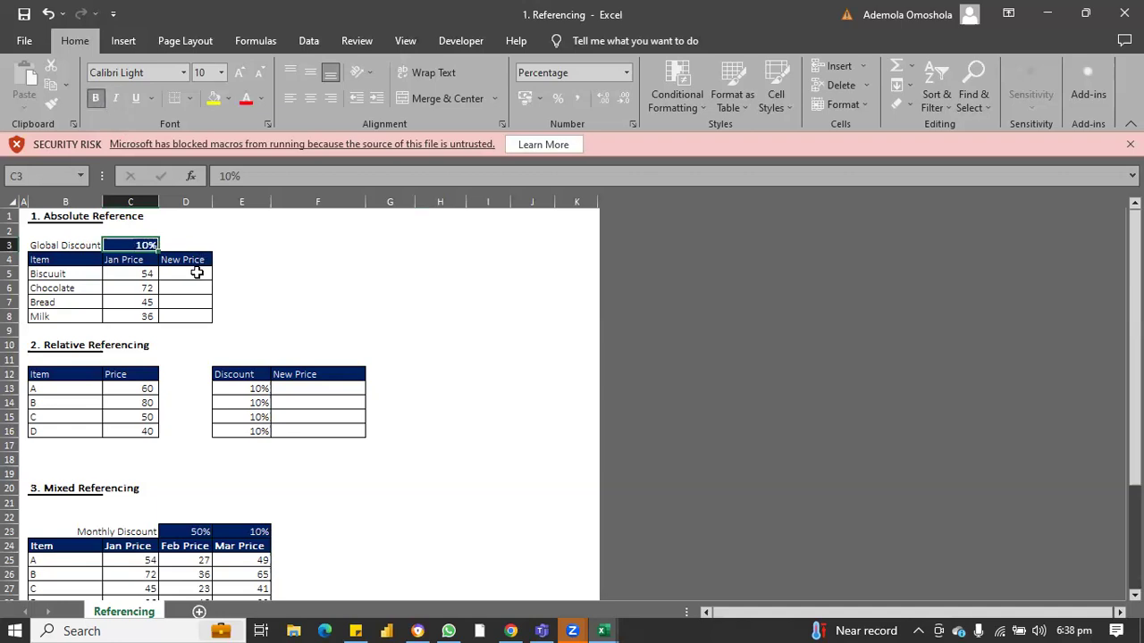
left_click(183, 272)
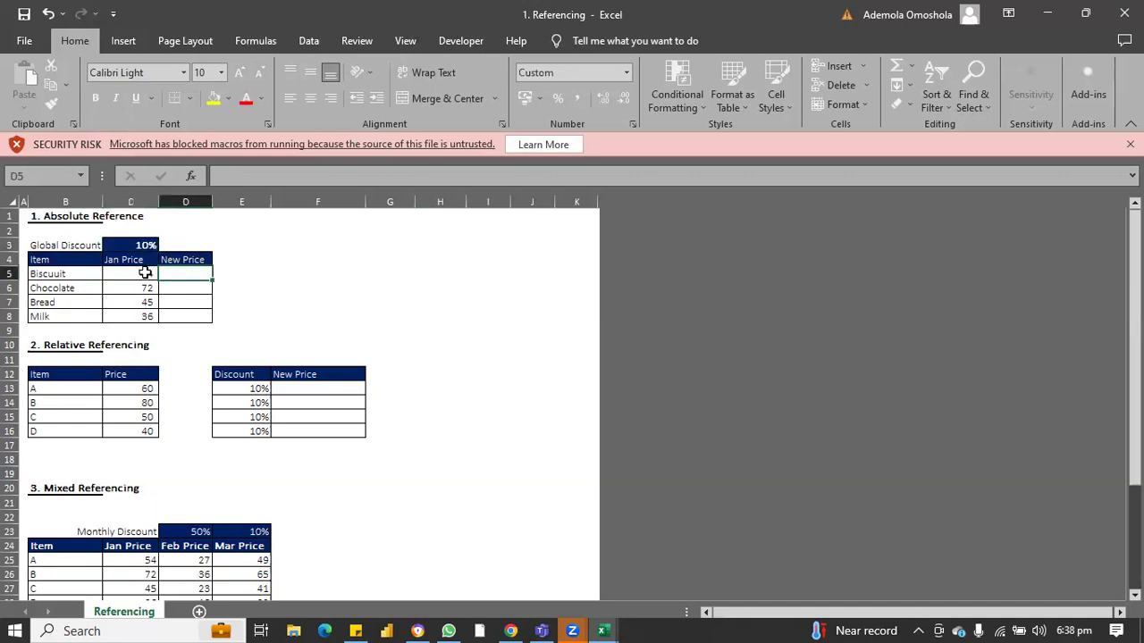
left_click(143, 246)
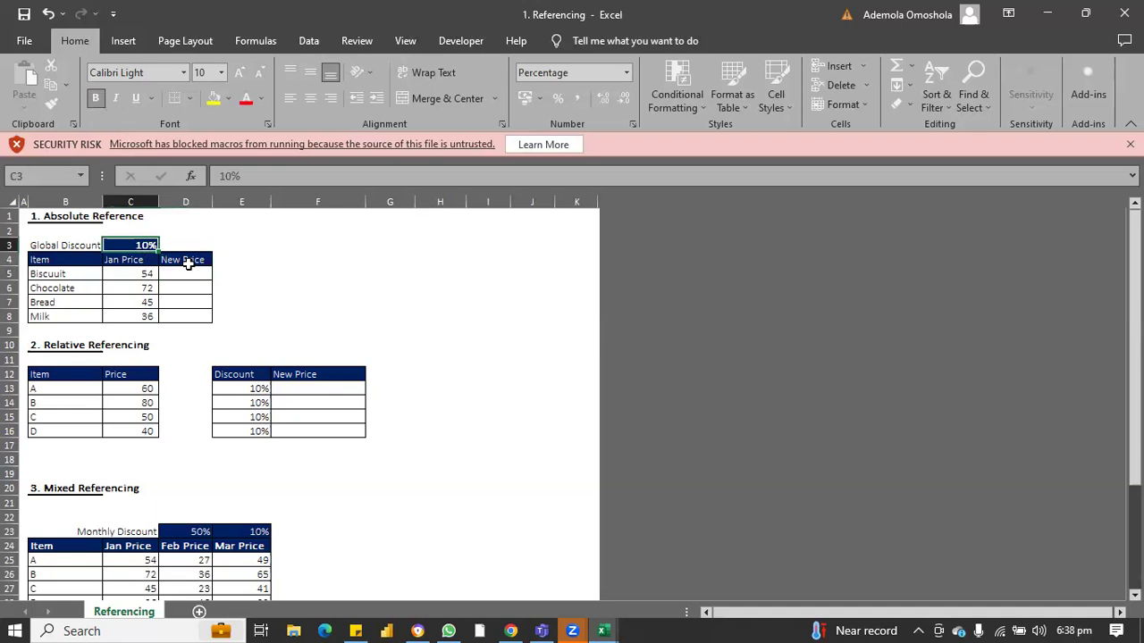
left_click(184, 273)
left_click_drag(85, 259, 119, 170)
left_click(95, 98)
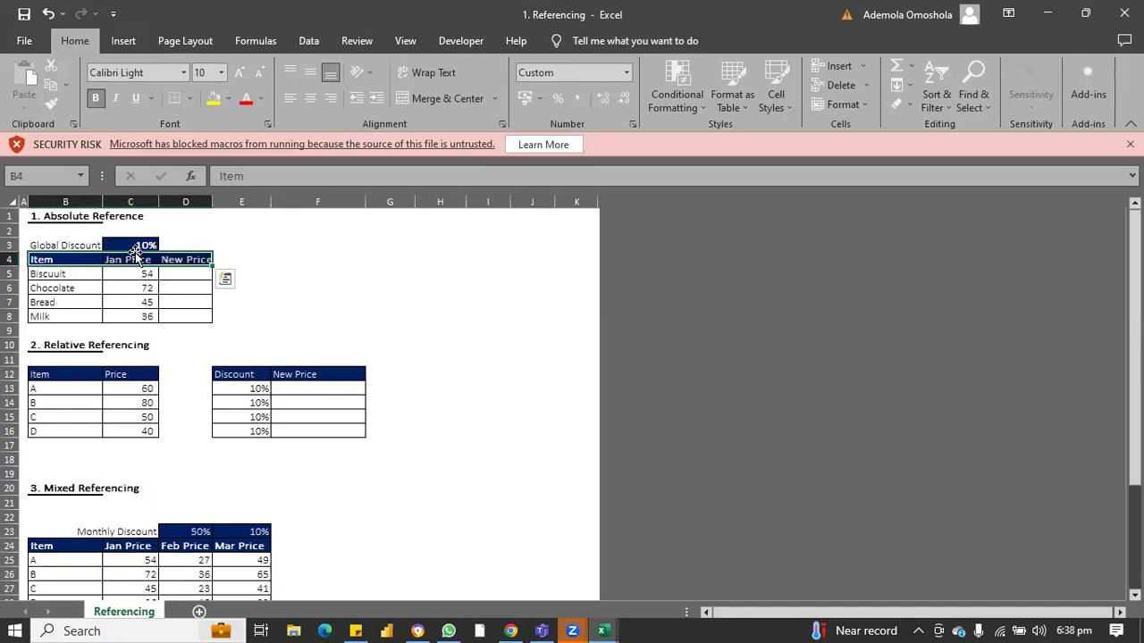
- Enter the formula =C5*(1-C3) in D5 to calculate the first item's new price
left_click(187, 274)
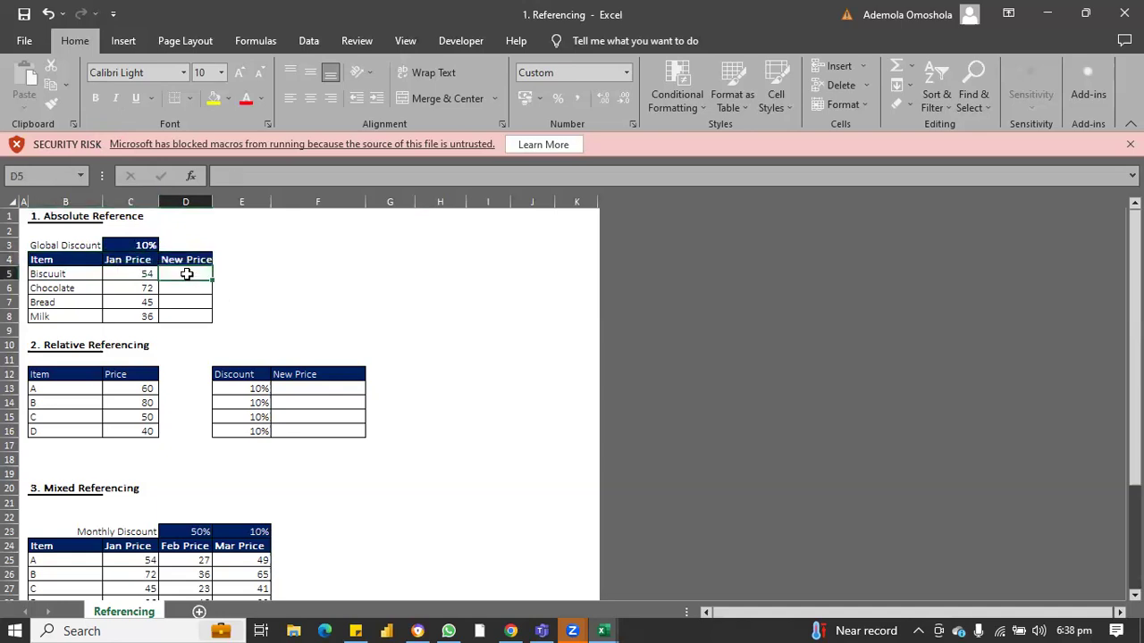
type("=")
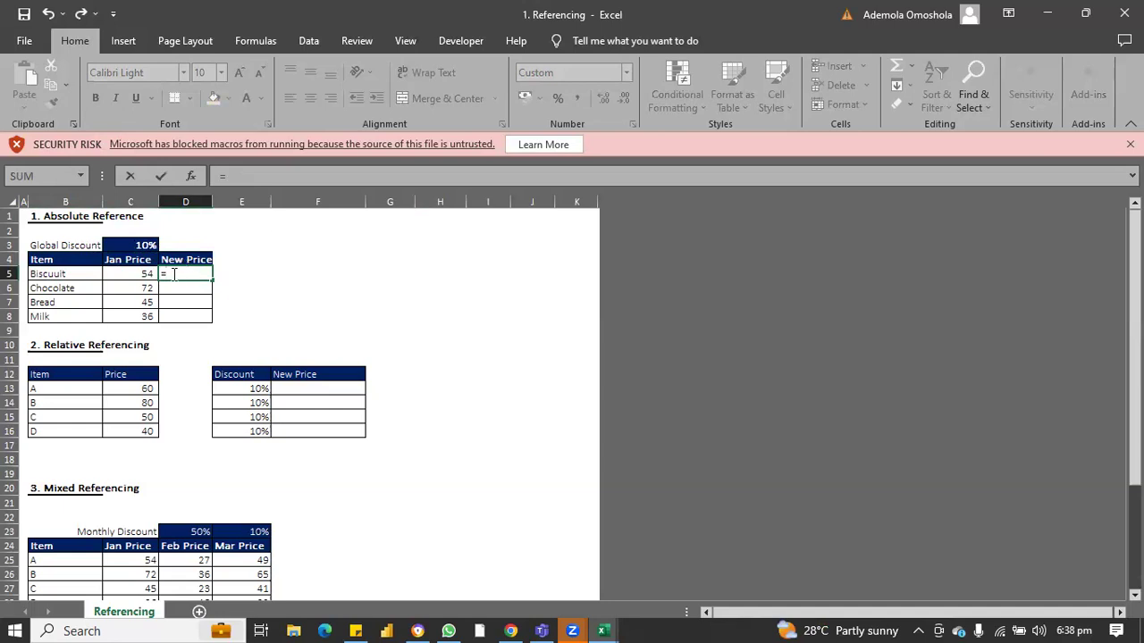
left_click(140, 270)
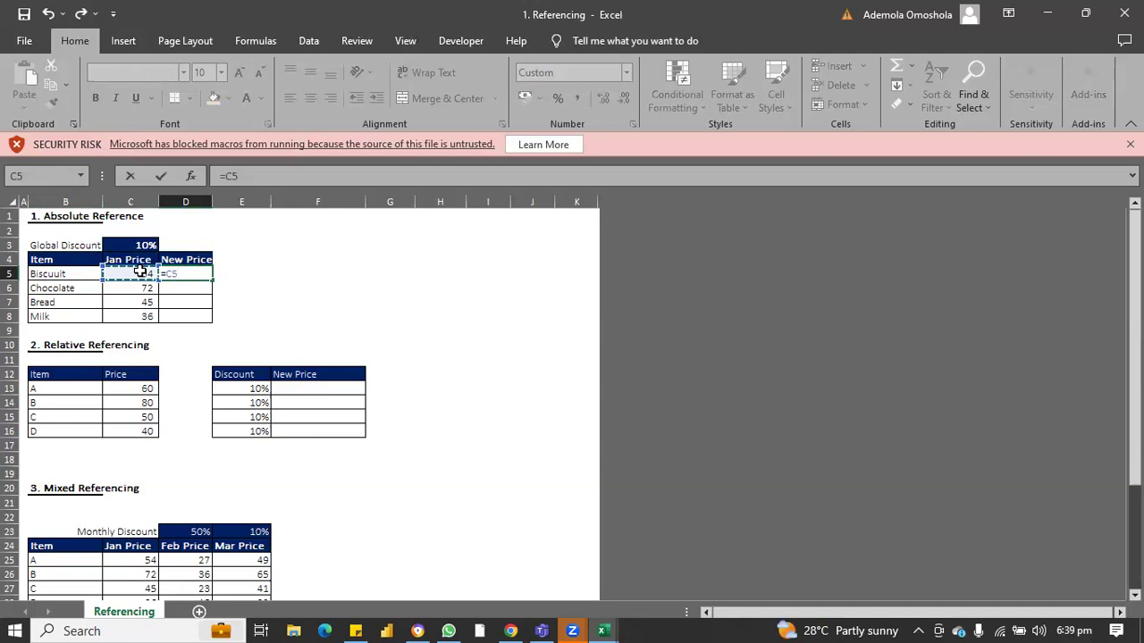
type("*(1-")
left_click(136, 244)
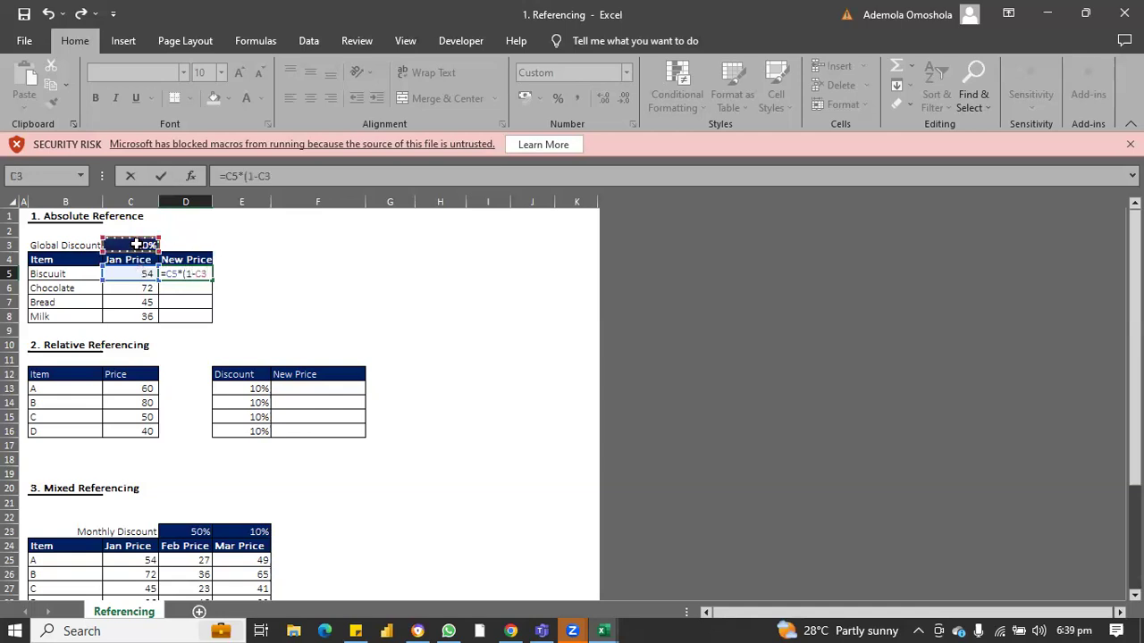
type(")")
key("Return")
- Fill the relative formula from D5 down to D8 and inspect which cells the formulas in D5, D6 and D7 reference
left_click(197, 271)
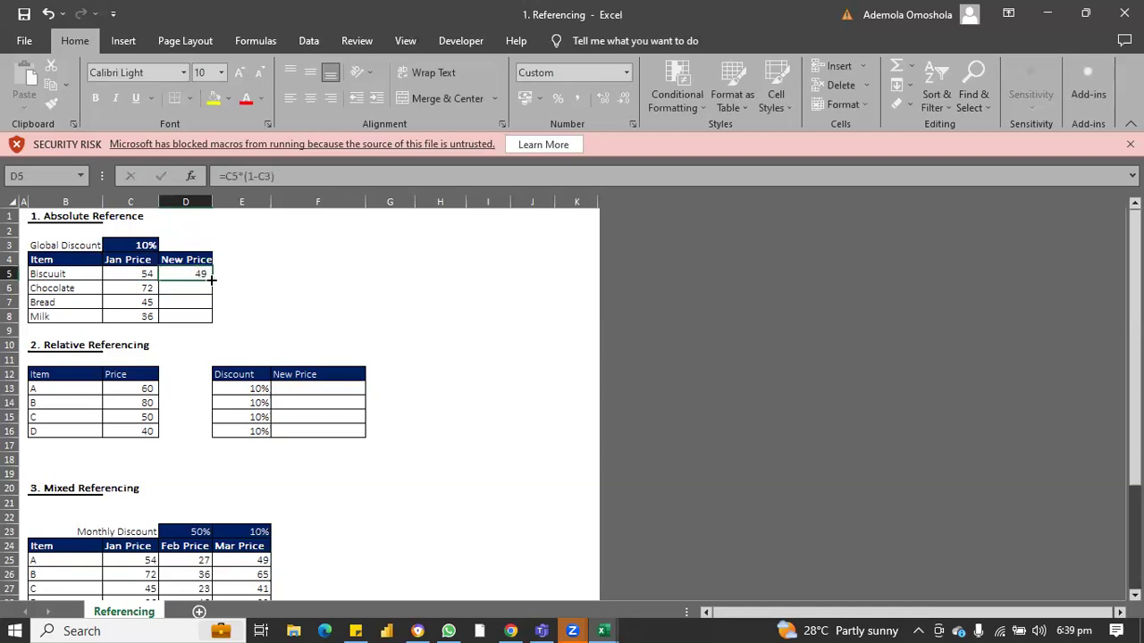
left_click_drag(211, 279, 210, 326)
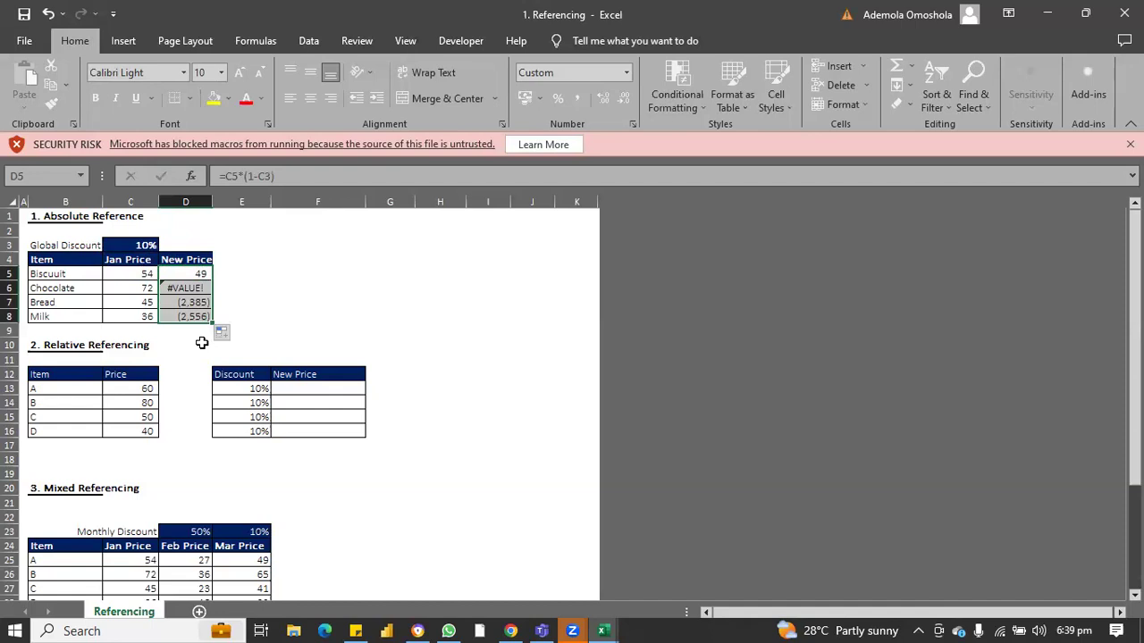
left_click(190, 274)
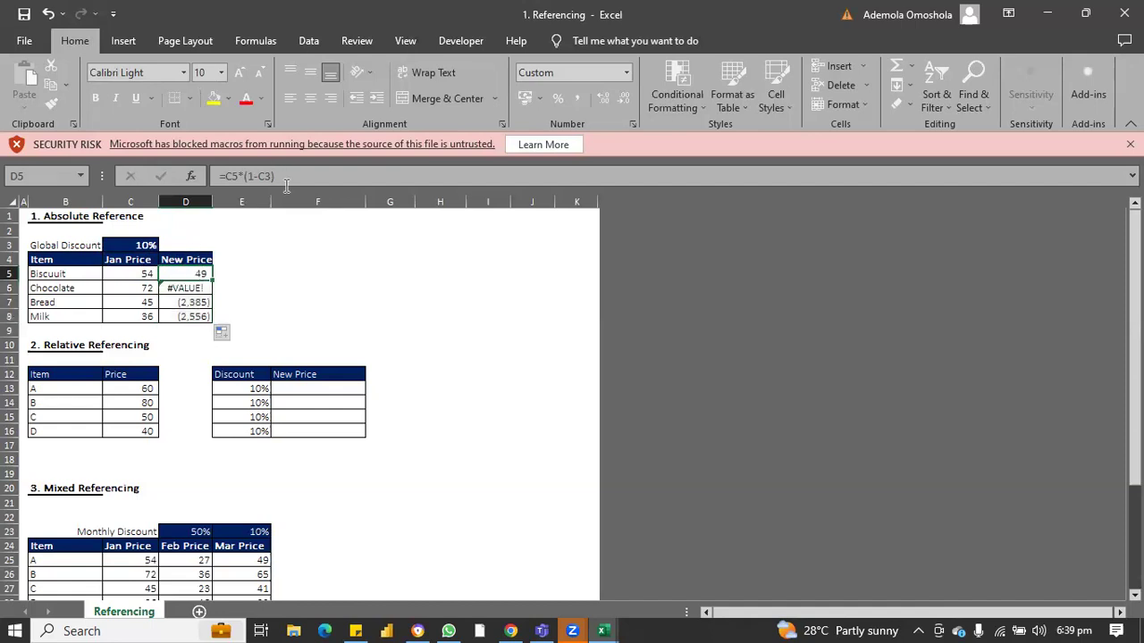
left_click(260, 176)
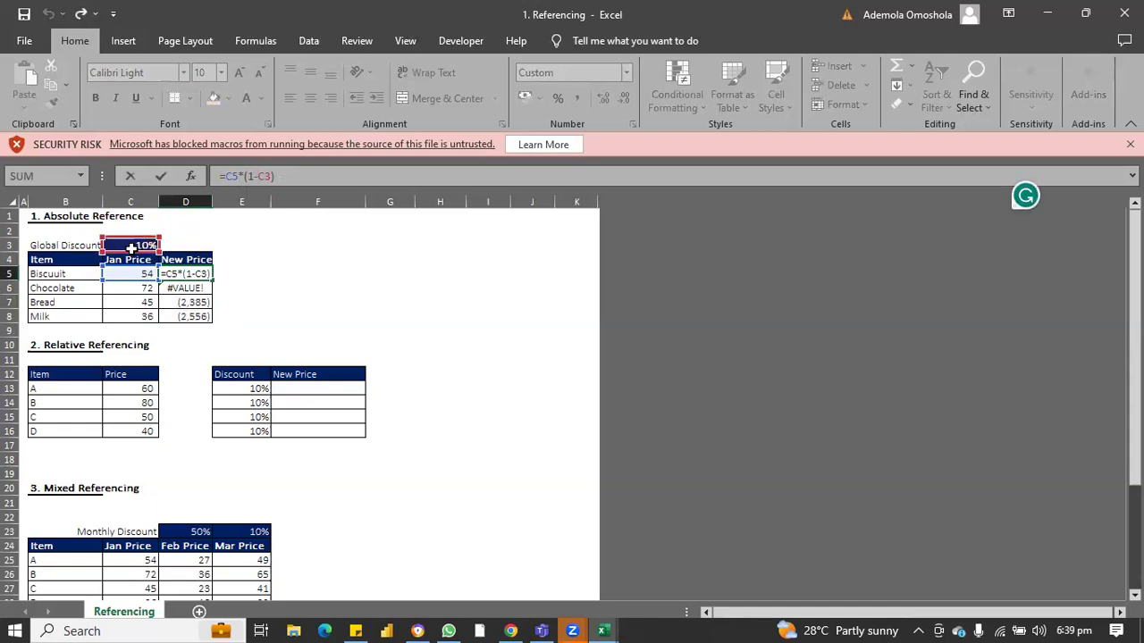
key("Return")
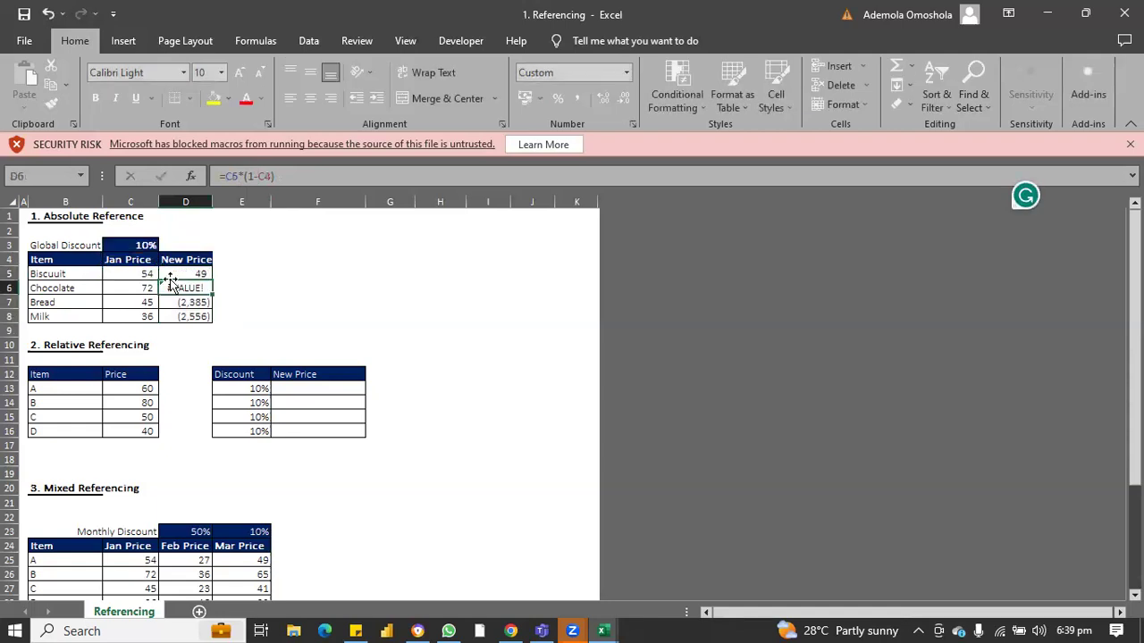
left_click(246, 176)
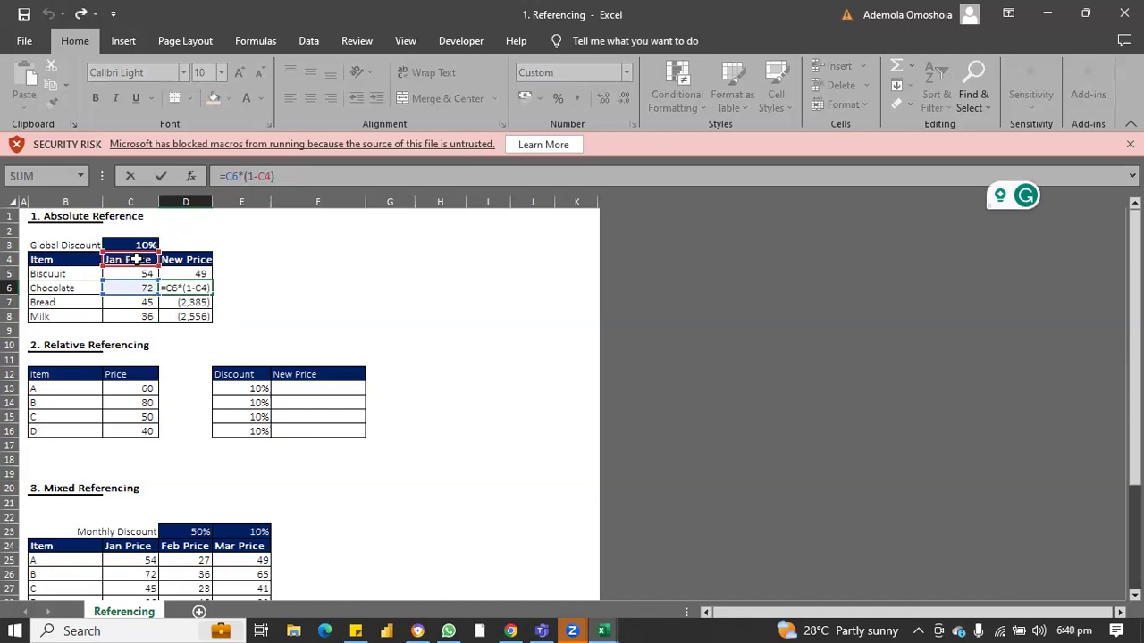
key("Return")
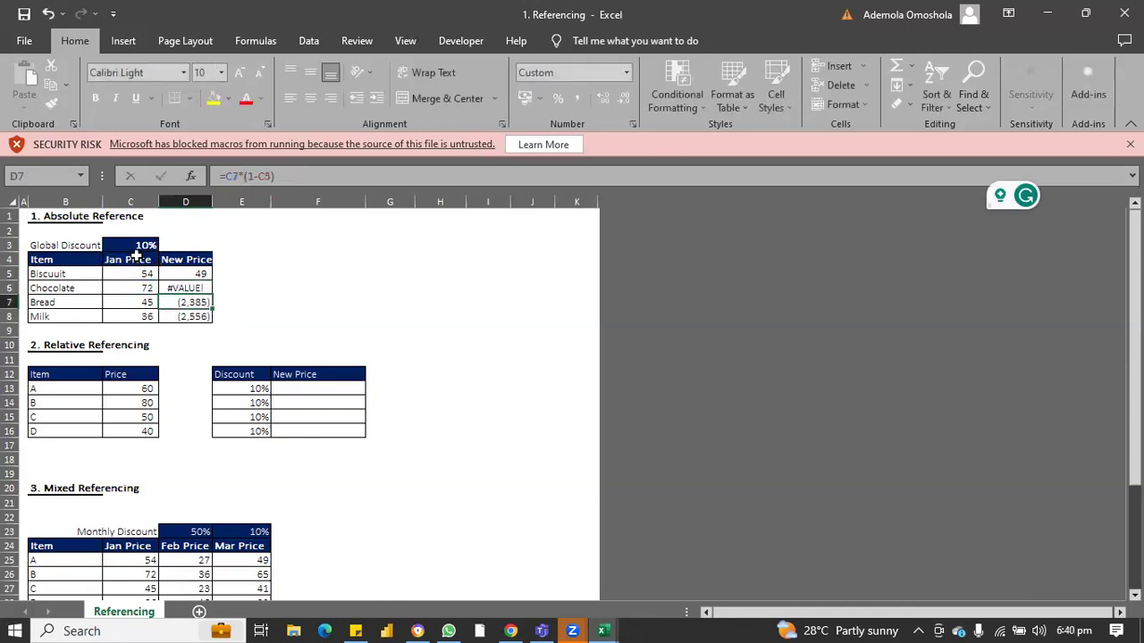
left_click(243, 175)
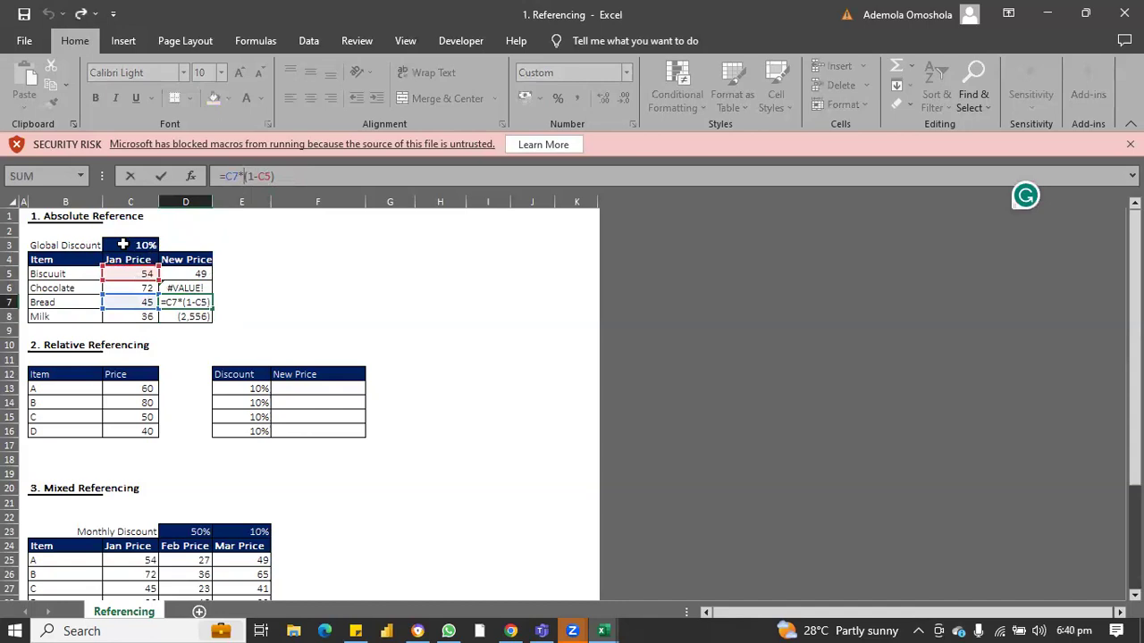
key("Return")
- Make the discount reference in D5 absolute so the formula reads =C5*(1-$C$3), and fill it down to D8
left_click(183, 273)
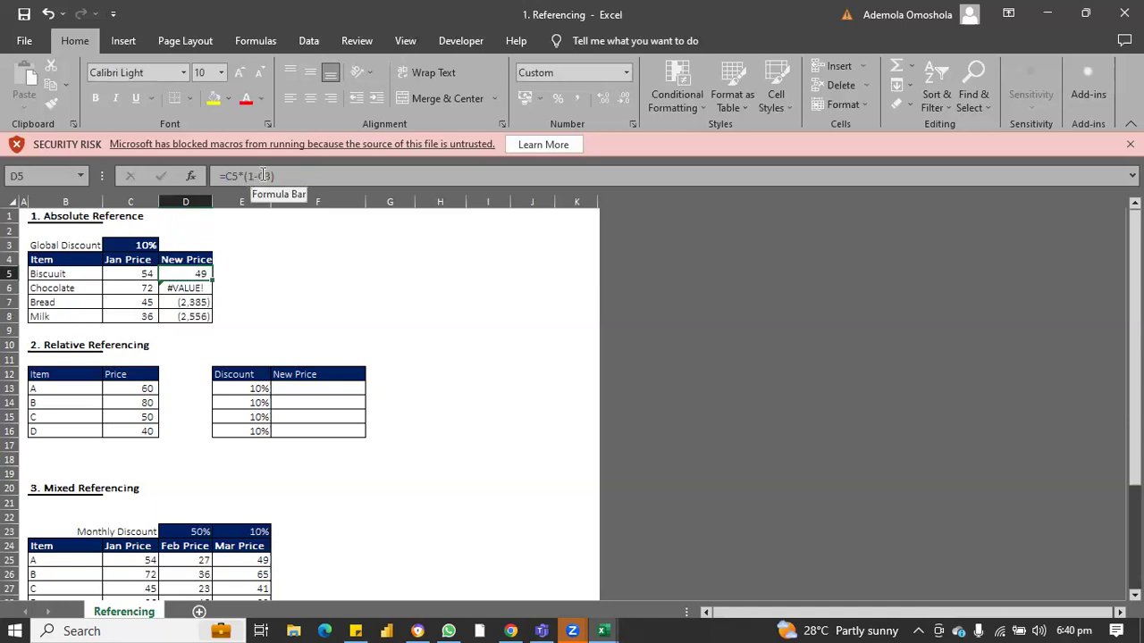
left_click(261, 175)
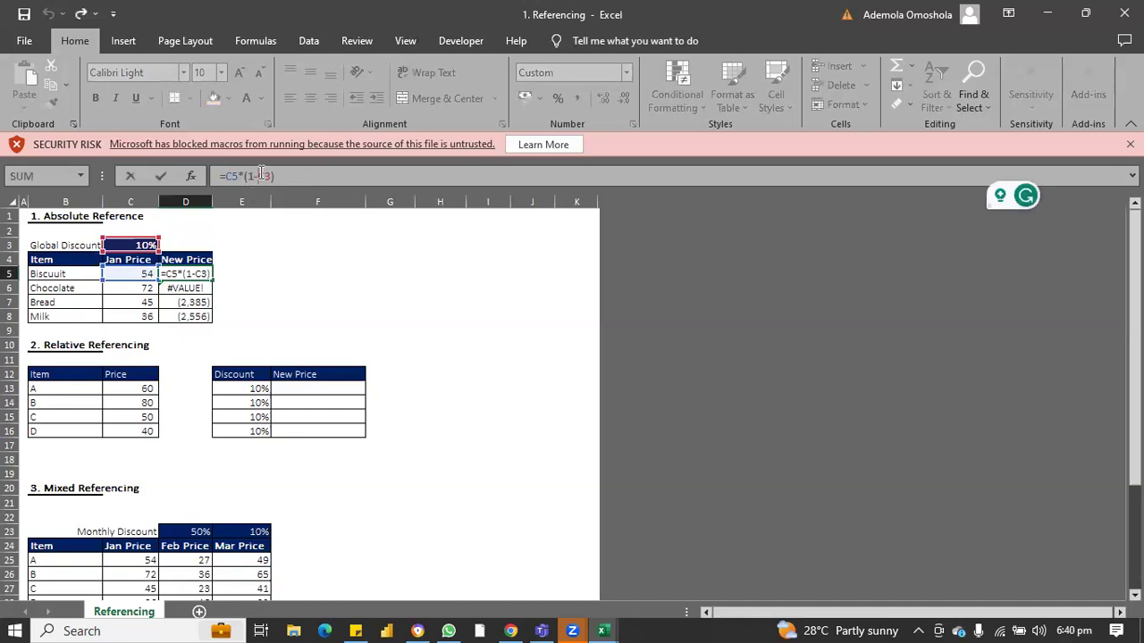
key("F4")
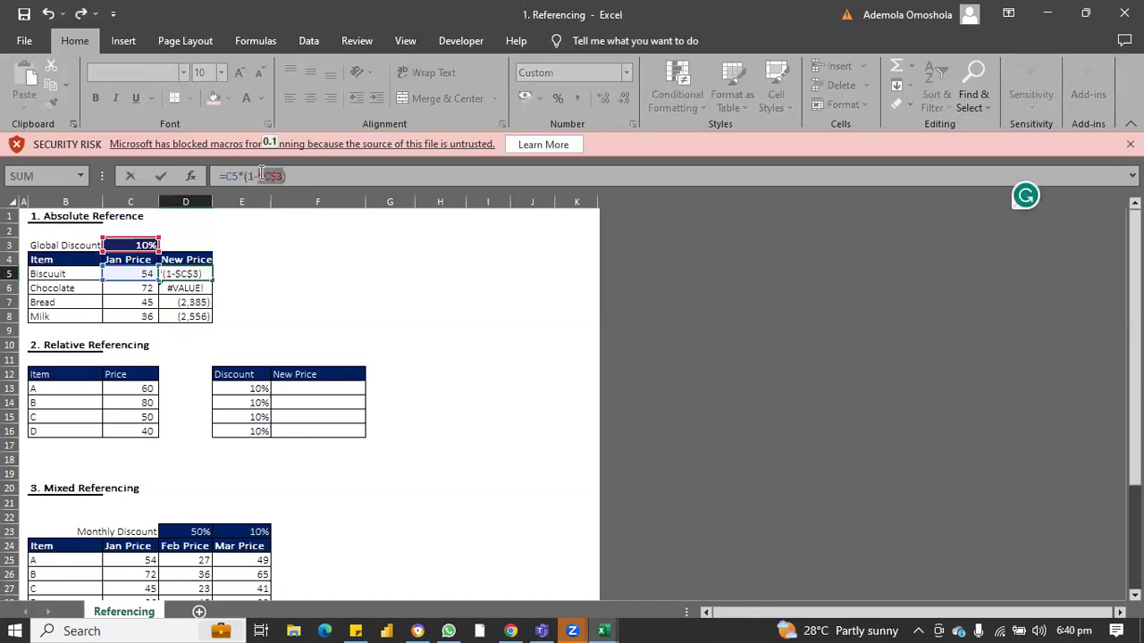
key("ctrl+Return")
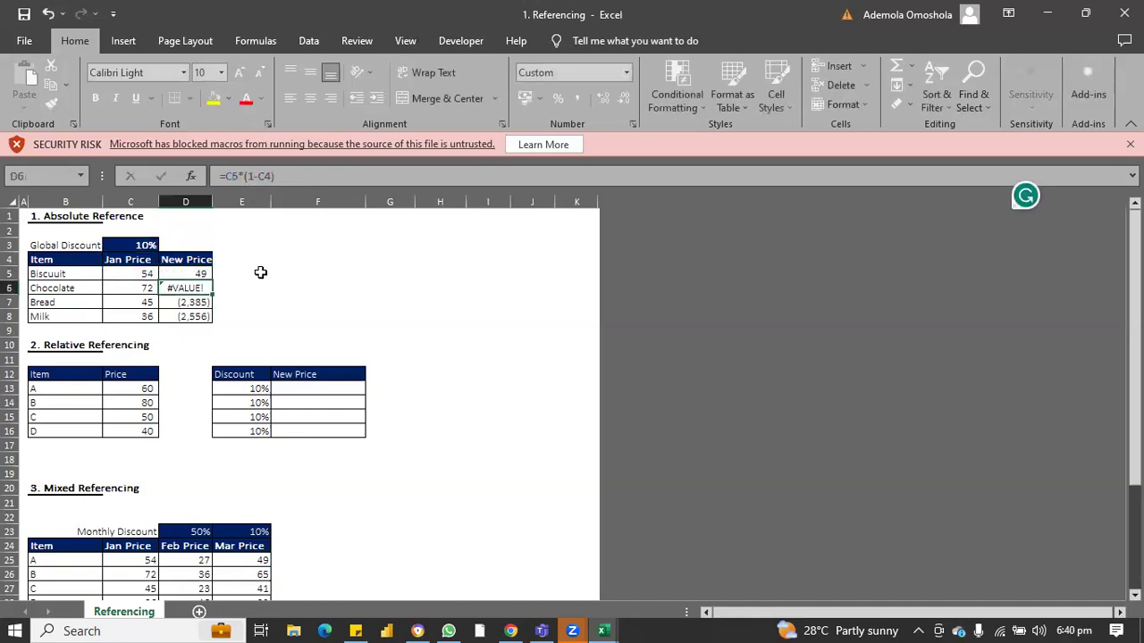
left_click_drag(212, 280, 214, 318)
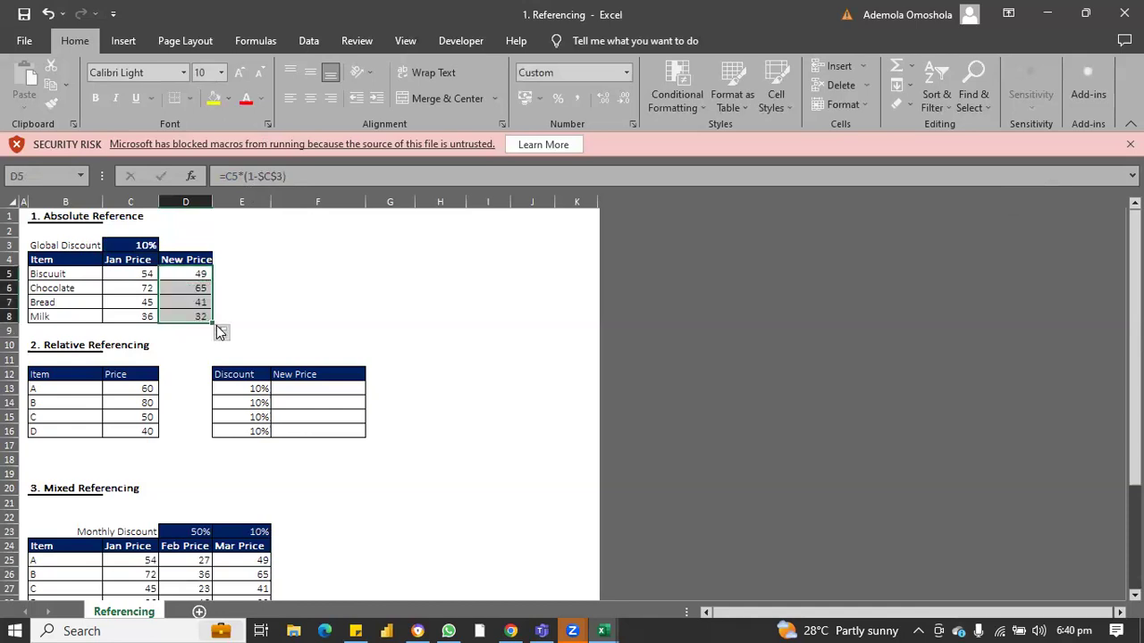
- Inspect the formulas in D5 to D8 to check which price and discount cells each one references
left_click(190, 274)
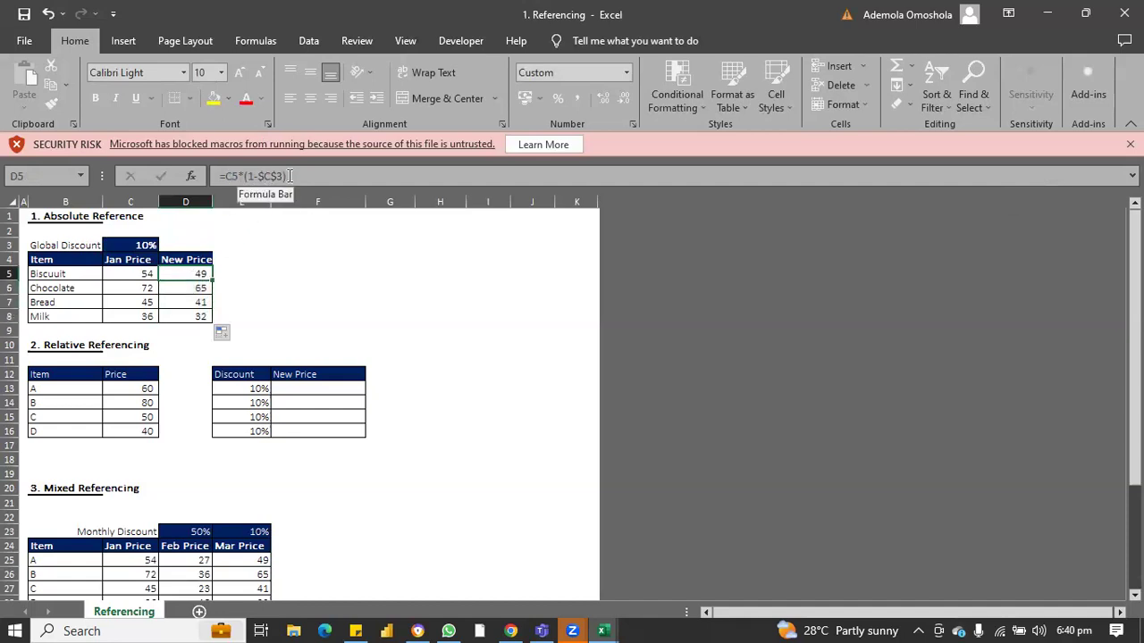
left_click(194, 288)
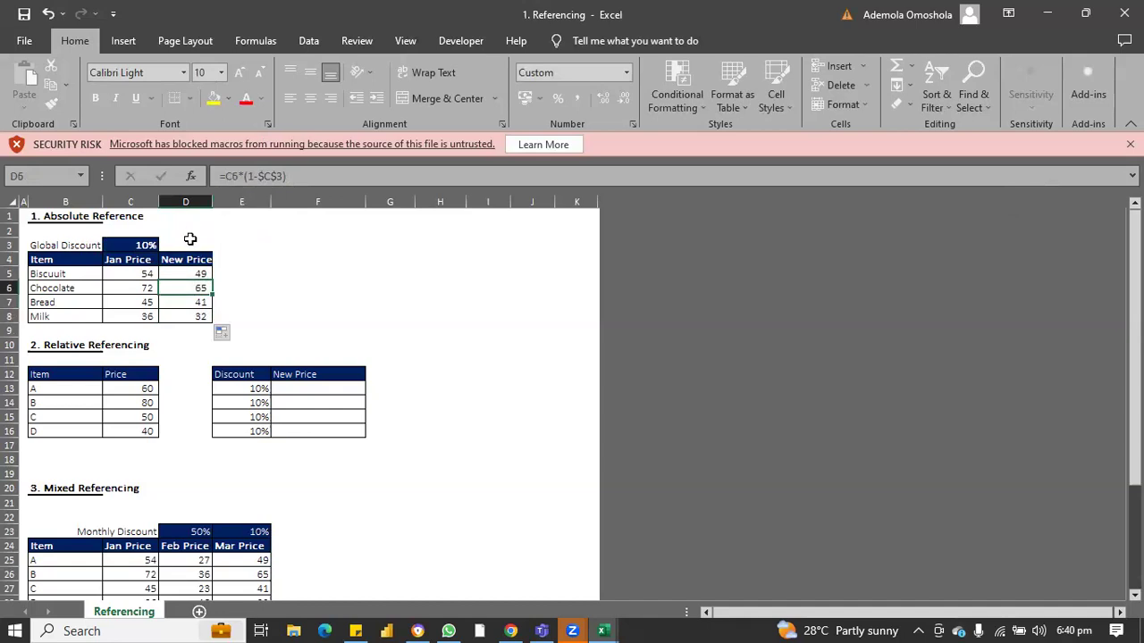
left_click(247, 178)
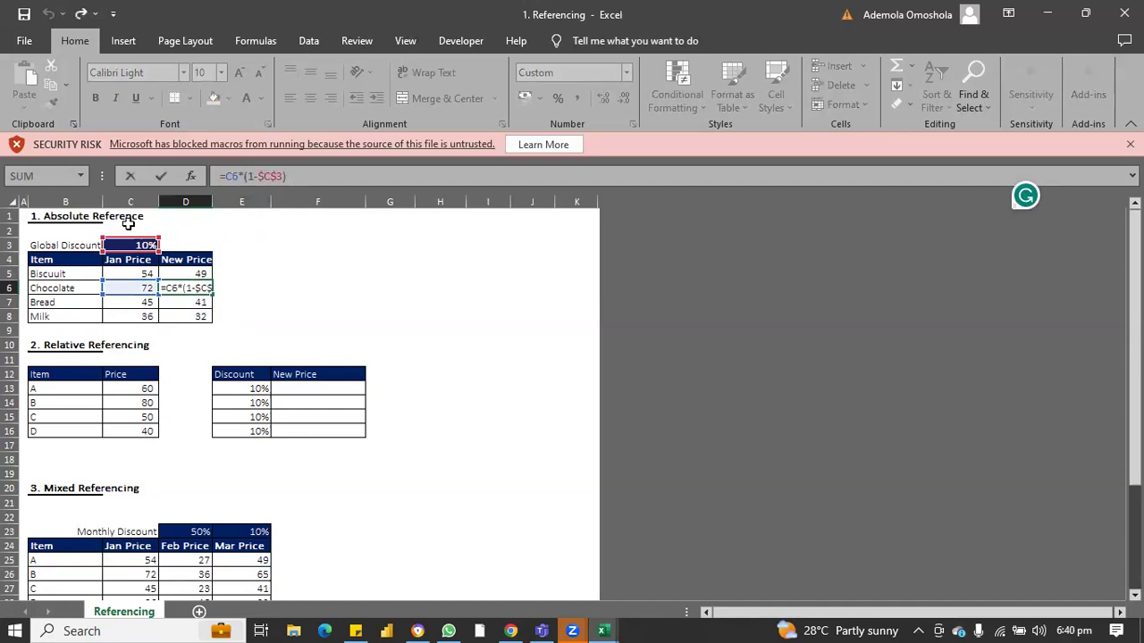
key("Return")
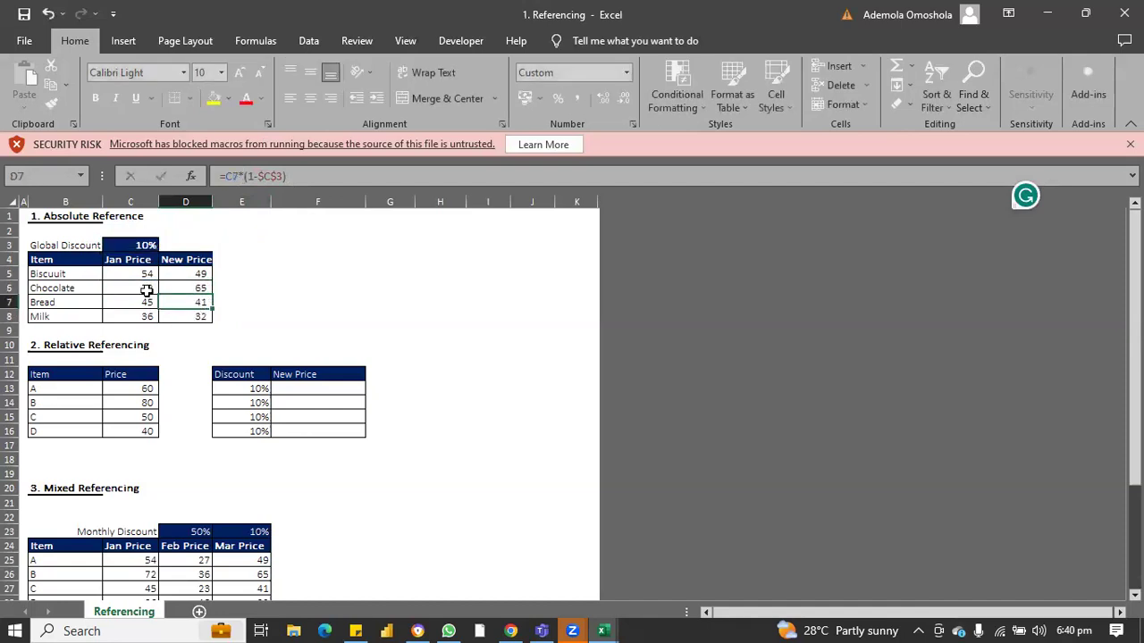
left_click(244, 178)
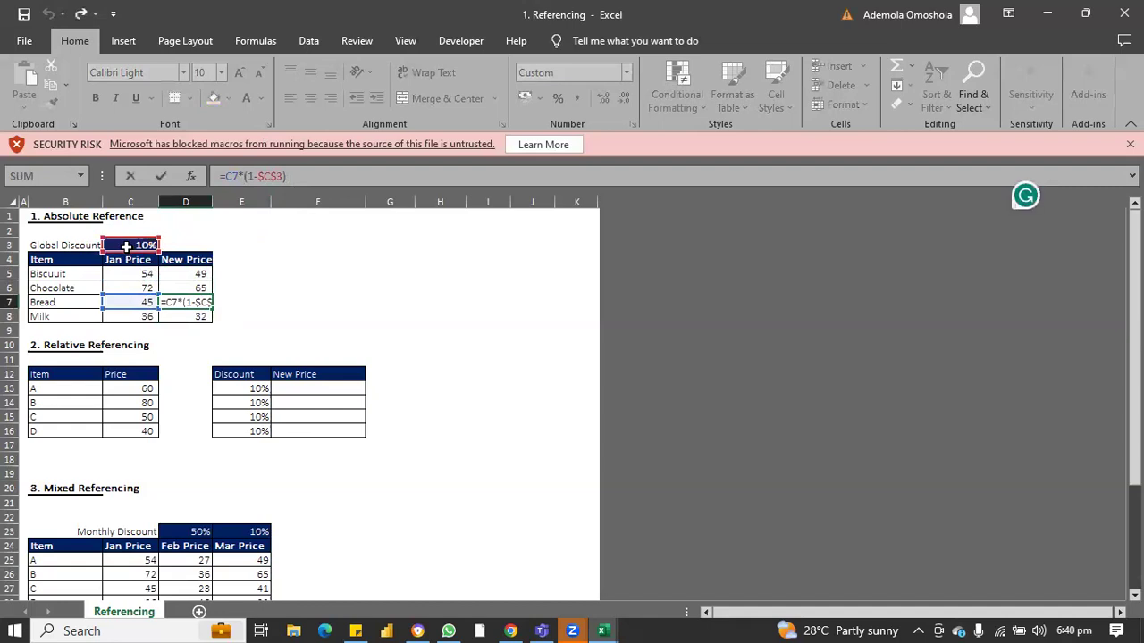
key("Return")
left_click(236, 176)
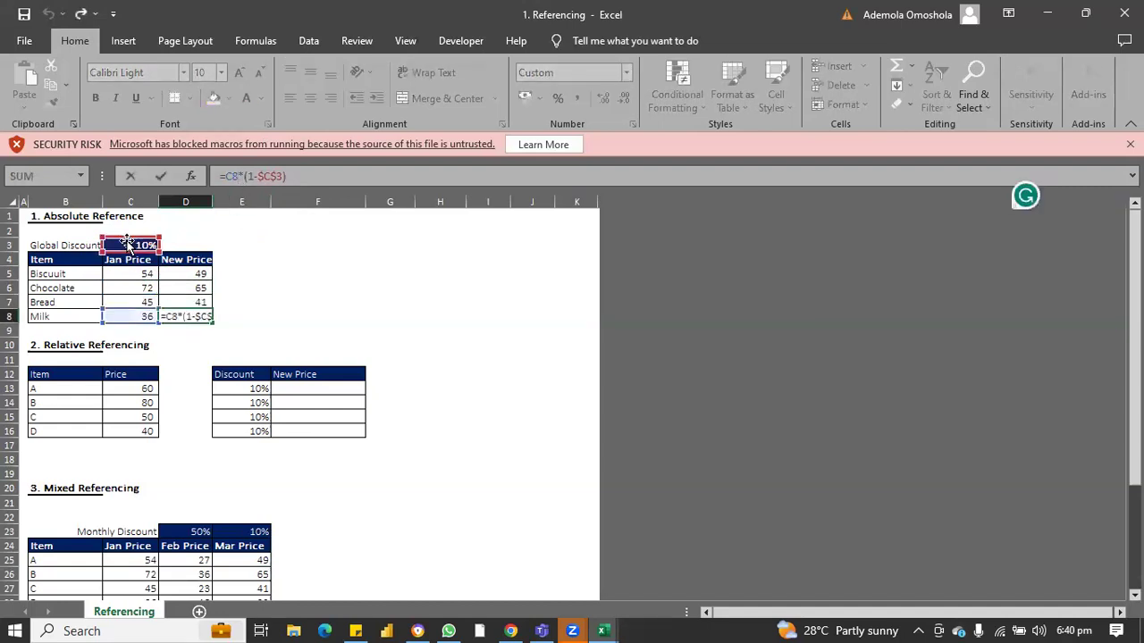
key("Return")
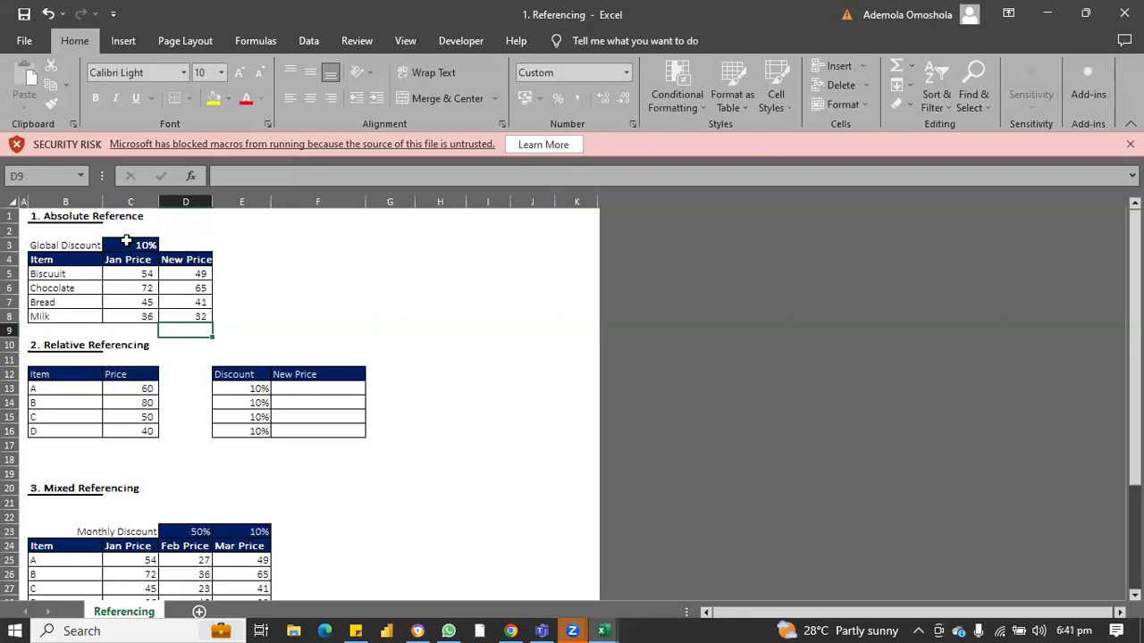
scroll(199, 325, "down", 5)
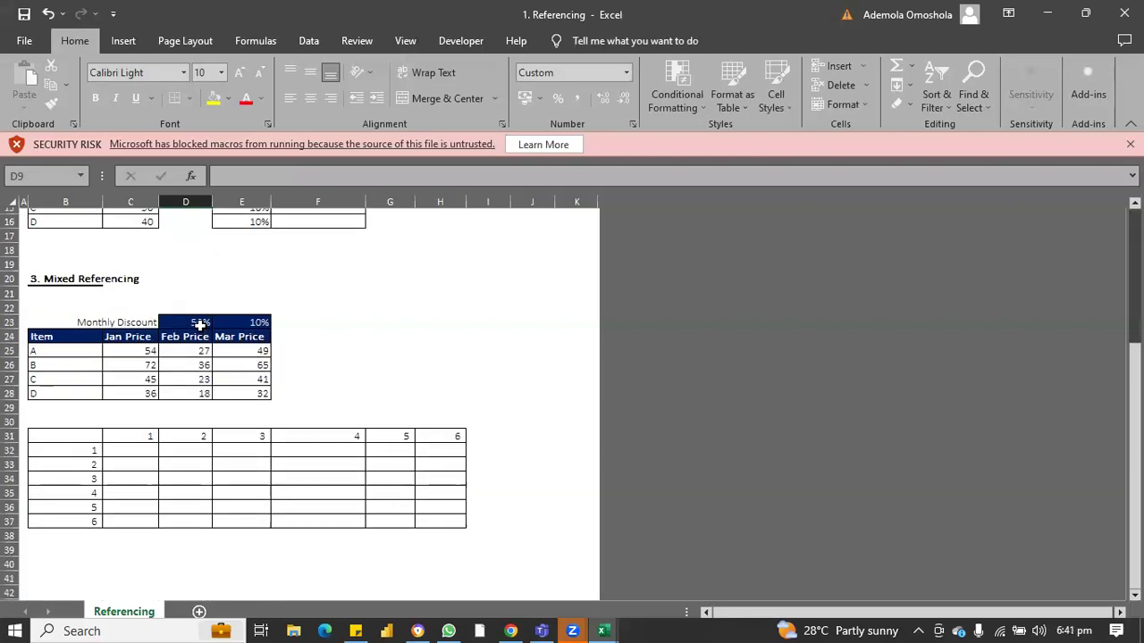
scroll(279, 337, "up", 3)
left_click(300, 303)
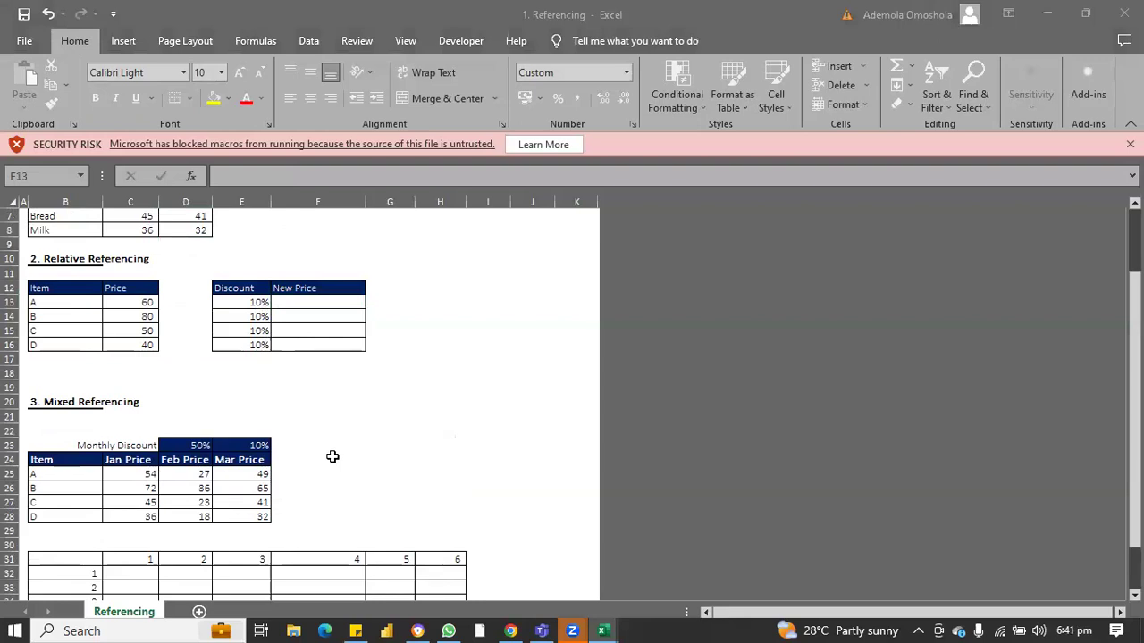
scroll(333, 457, "up", 2)
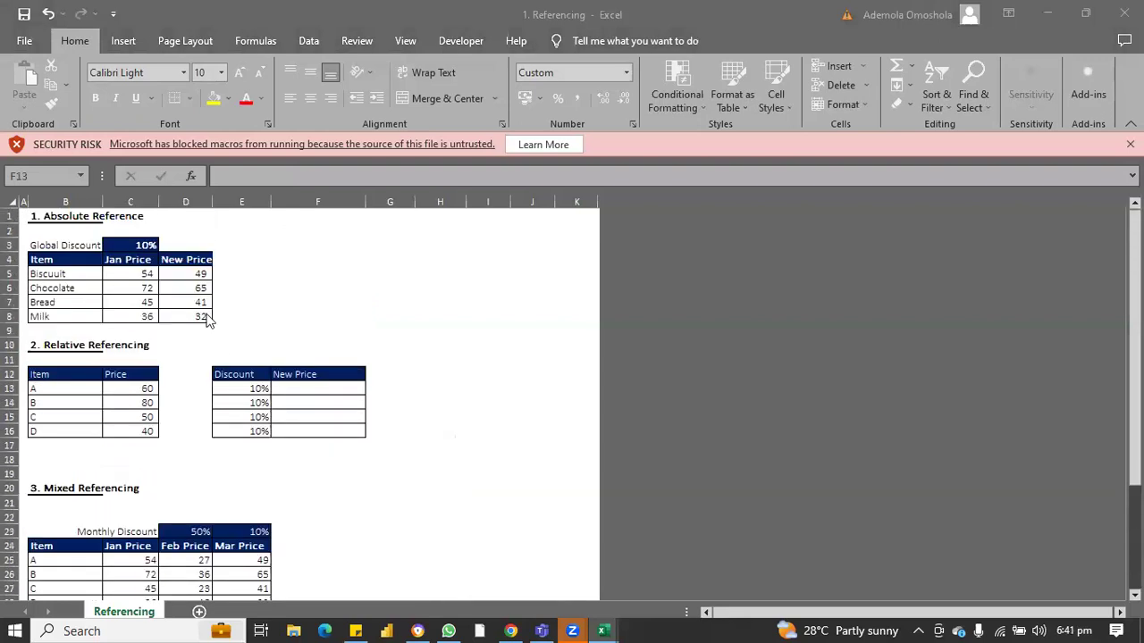
- Compare the formulas in D5 and D6, tracing their relative price references and the absolute discount reference
left_click(200, 273)
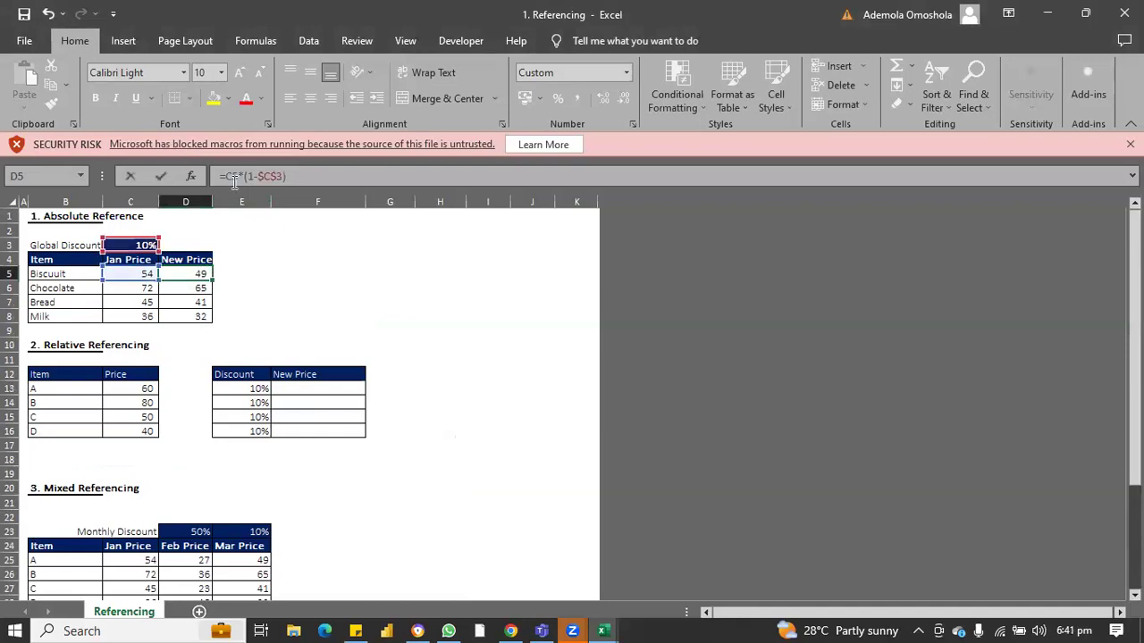
left_click(248, 175)
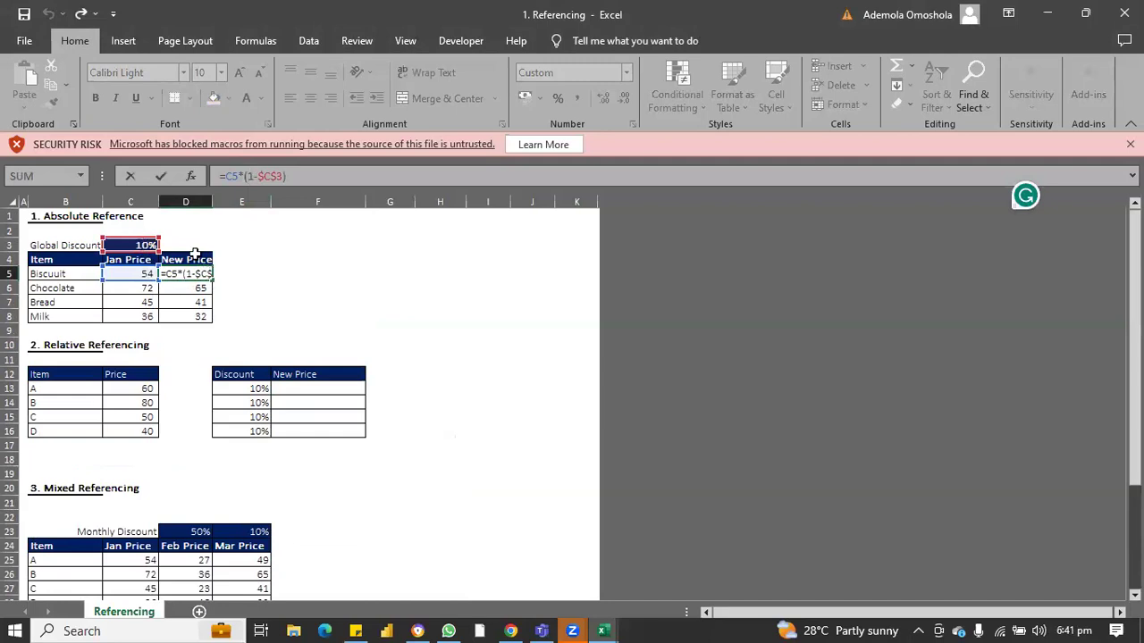
key("Return")
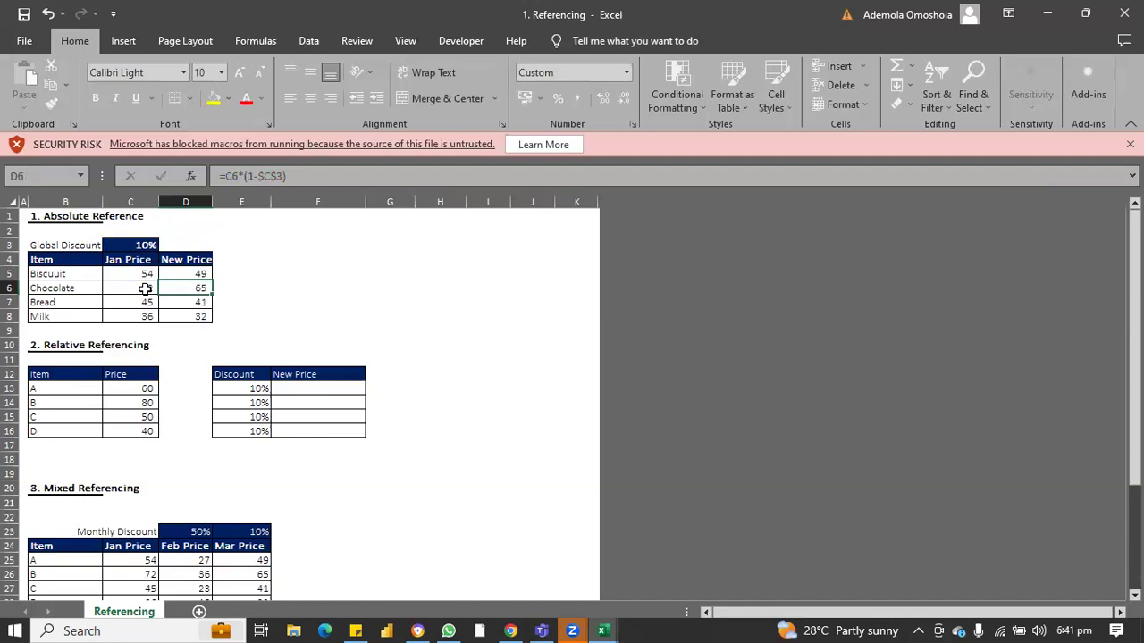
key("F2")
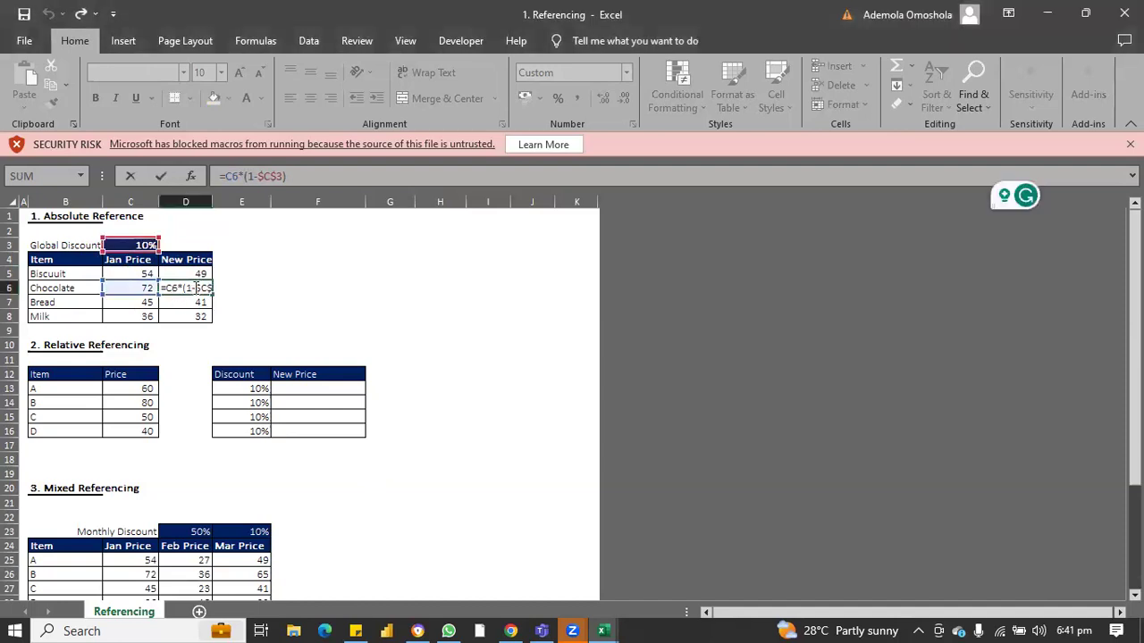
key("Return")
- Make the price reference in D5 absolute so the formula reads =$C$5*(1-$C$3), and fill it down to D8
key("Up")
key("Up")
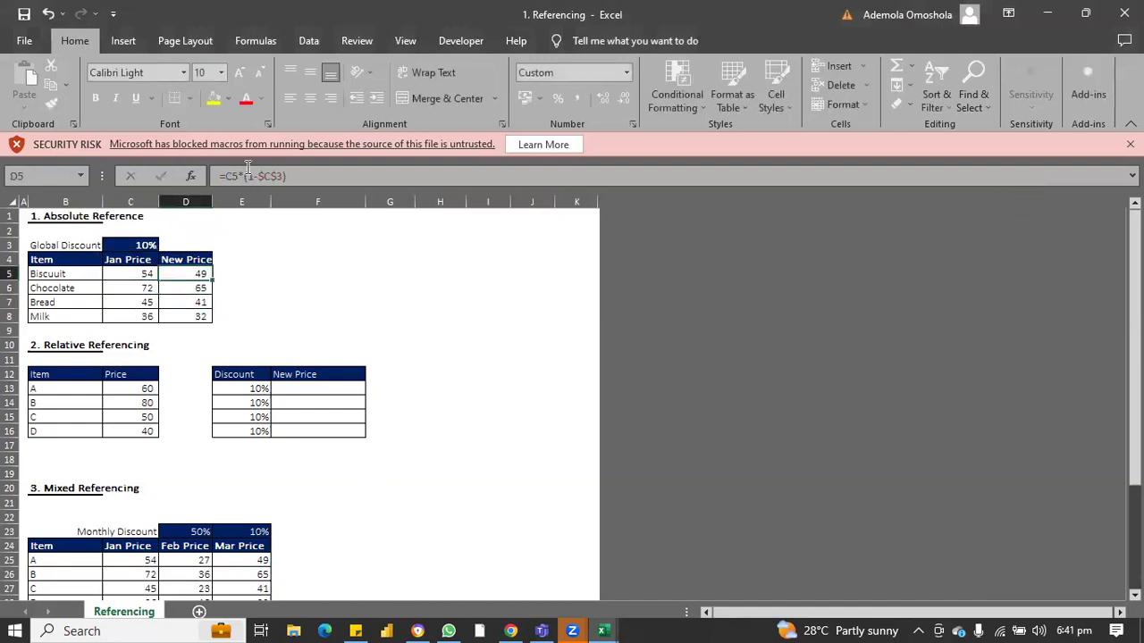
left_click(248, 170)
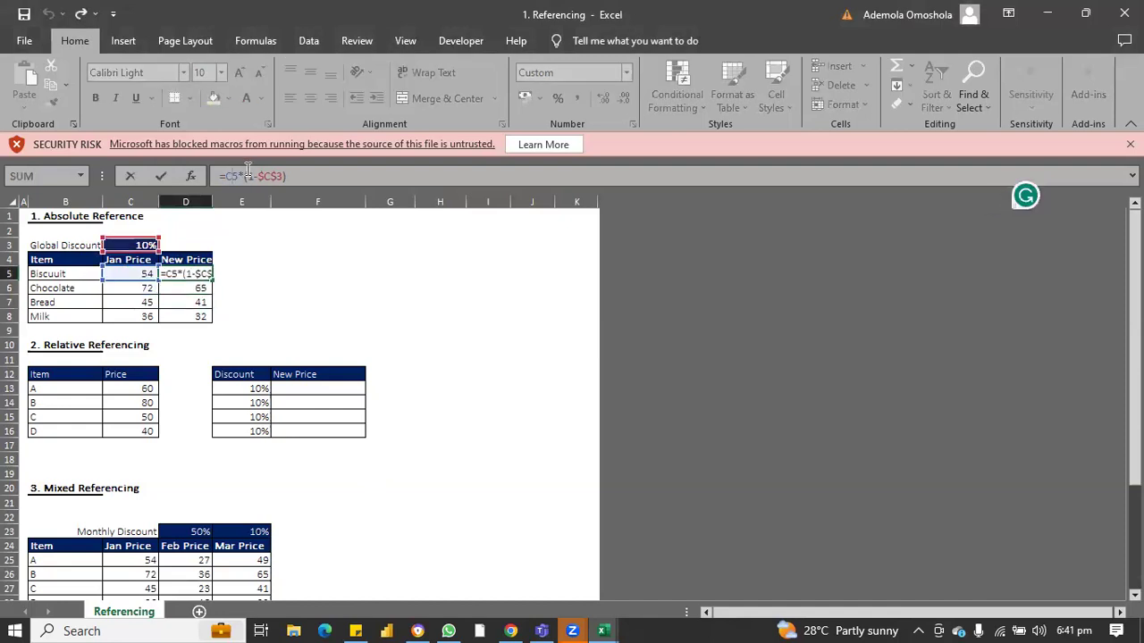
double_click(234, 176)
key("F4")
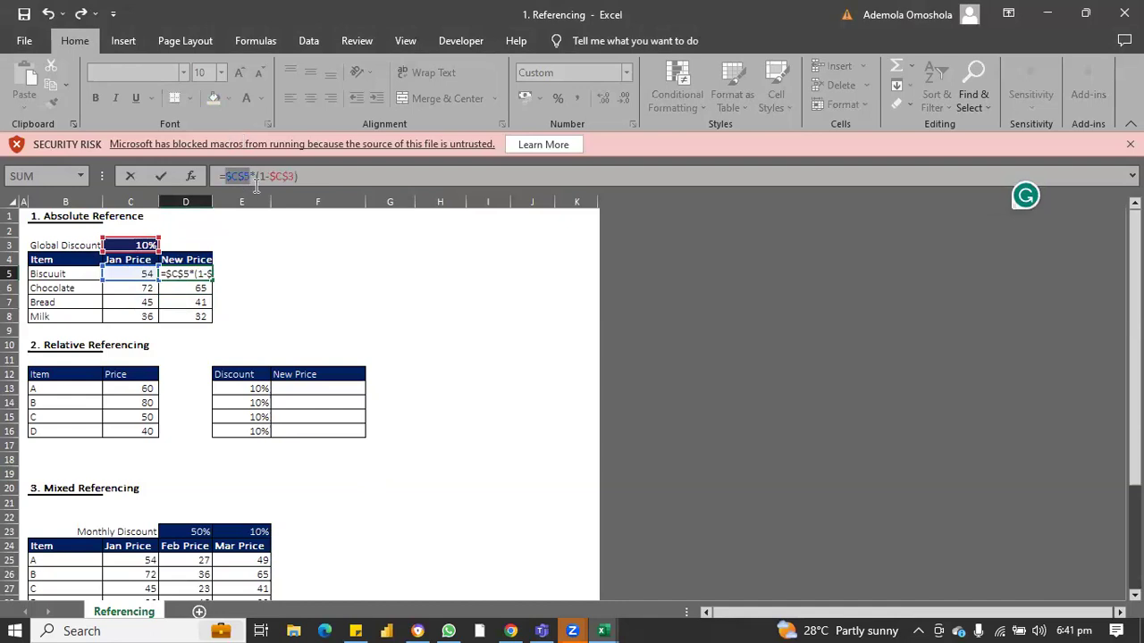
key("Return")
left_click(193, 271)
left_click_drag(213, 281, 217, 324)
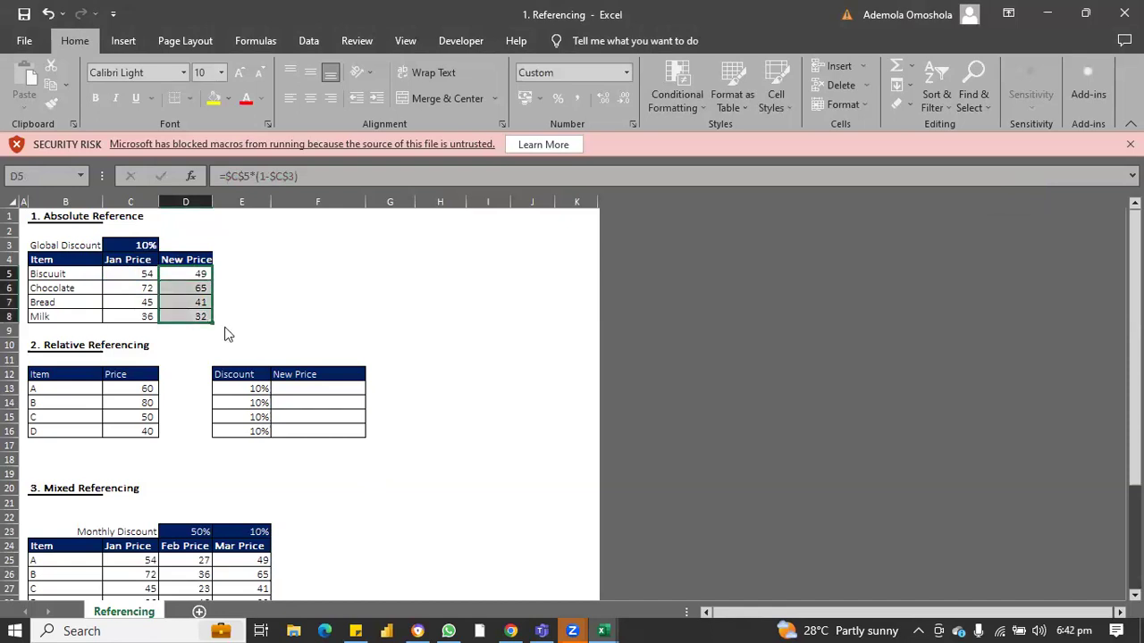
- Examine the filled new prices in D5 to D8 and the first item's January price in C5
left_click(200, 289)
left_click(202, 304)
left_click(202, 318)
left_click(200, 298)
left_click(202, 289)
left_click(203, 275)
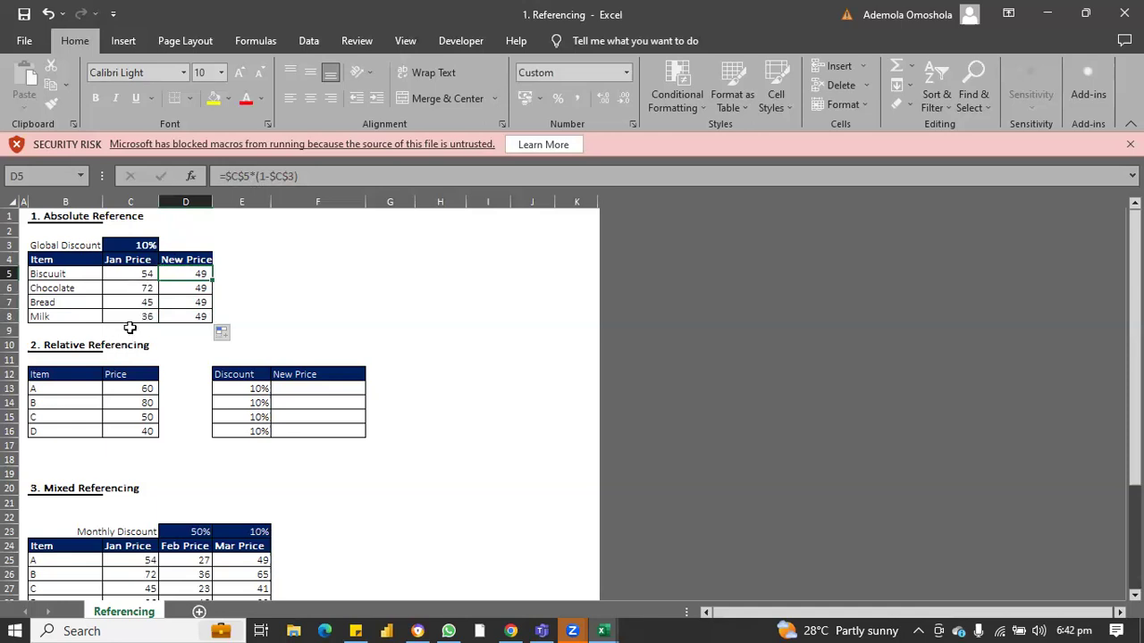
left_click(135, 275)
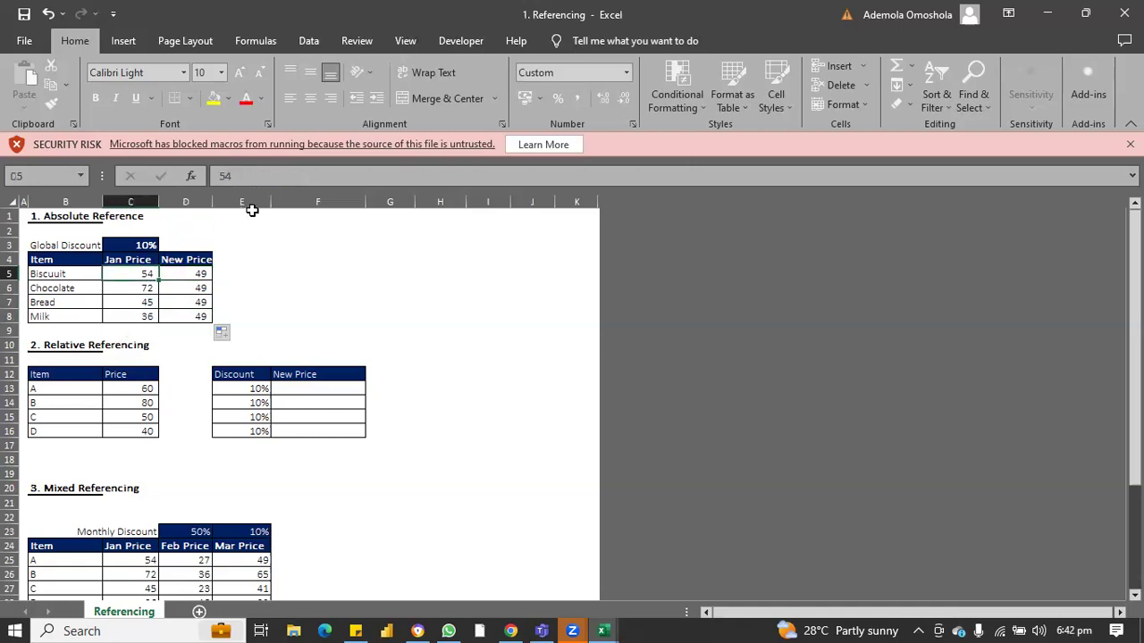
- Change the price reference in D5 back to relative so the formula reads =C5*(1-$C$3), and fill it down to D8
left_click(196, 274)
left_click(239, 176)
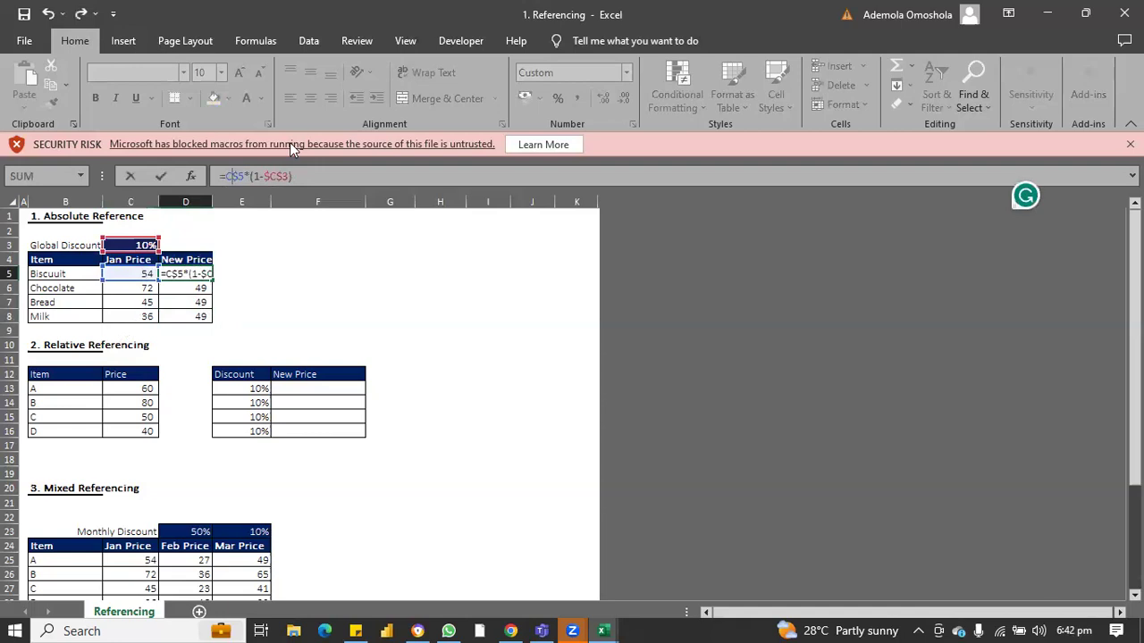
type("$")
key("Return")
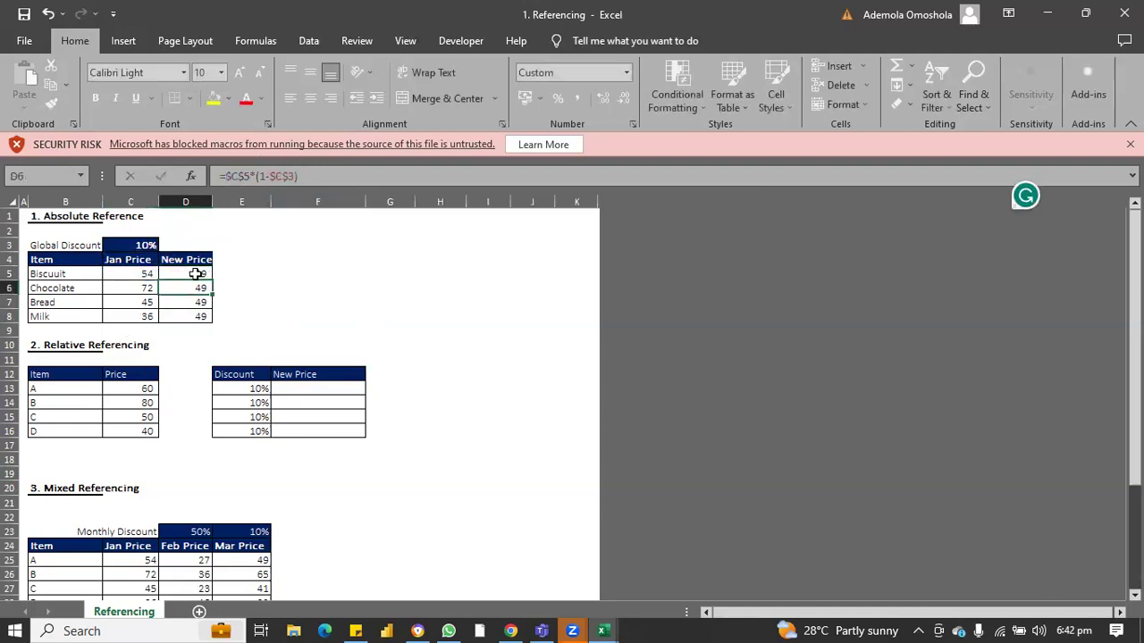
left_click(204, 273)
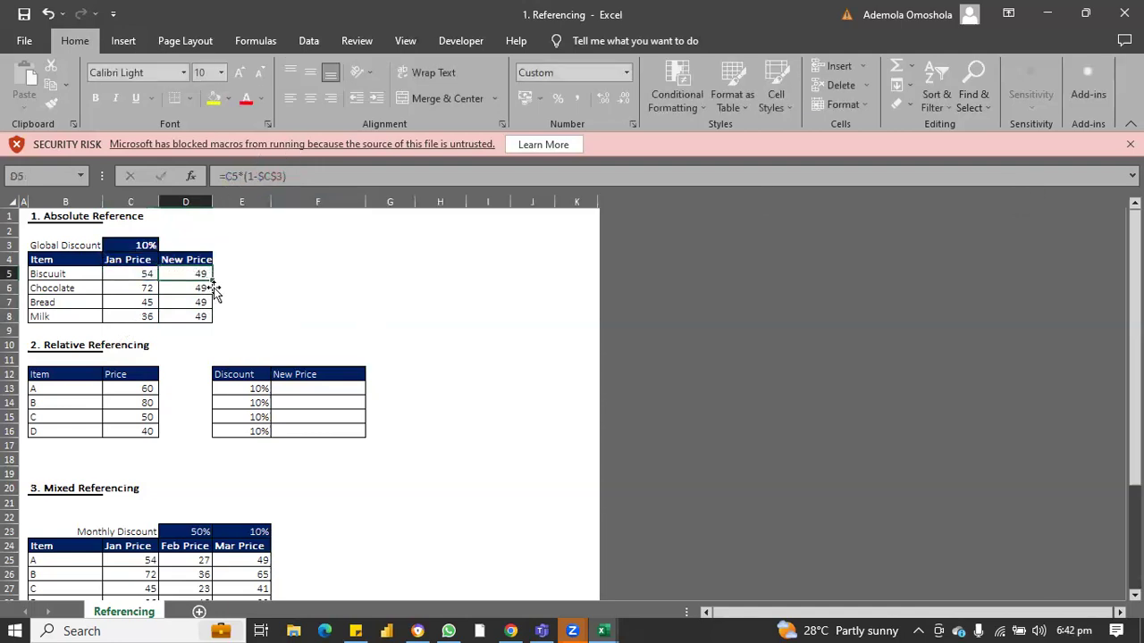
double_click(214, 282)
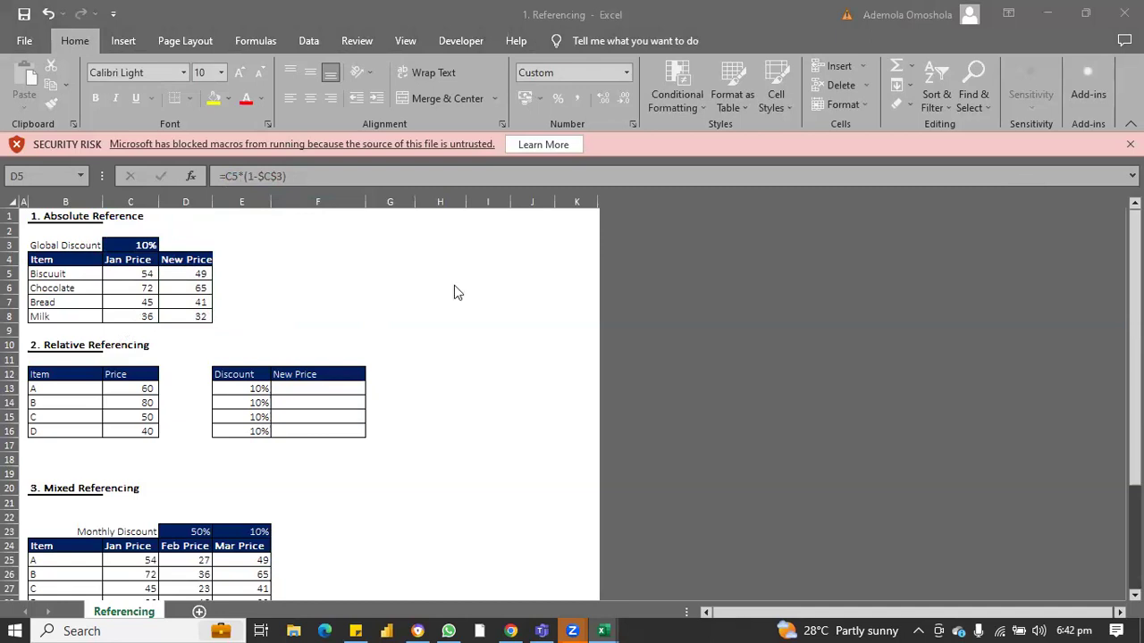
- Copy the item names from B5:B8 into B13:B16 of the Relative Referencing table
left_click(133, 382)
left_click_drag(74, 276, 74, 310)
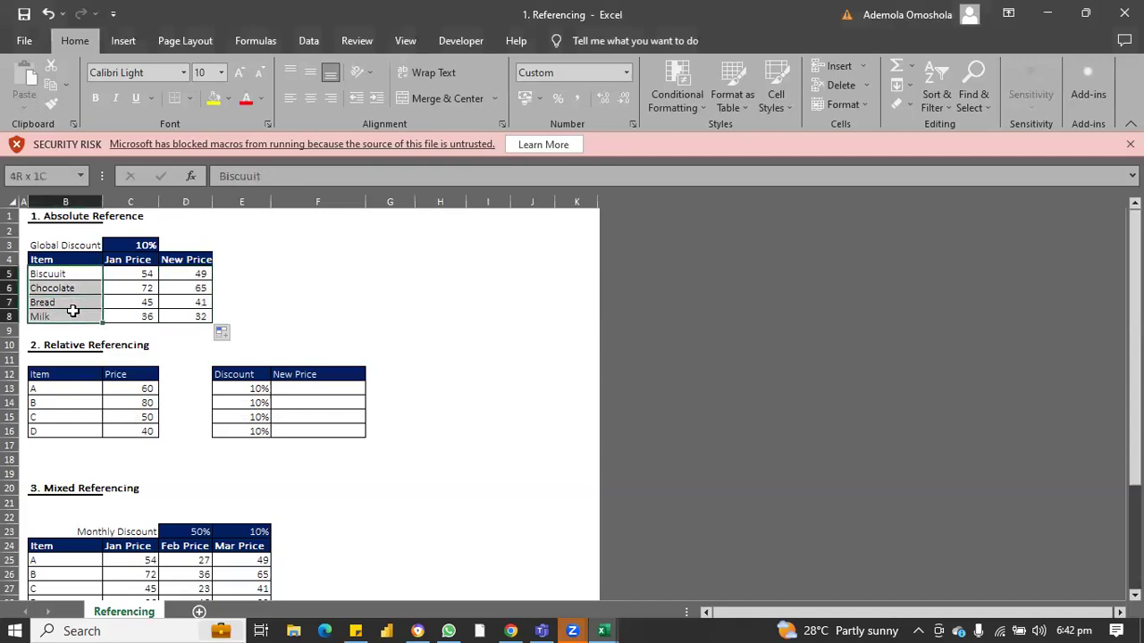
left_click(42, 387)
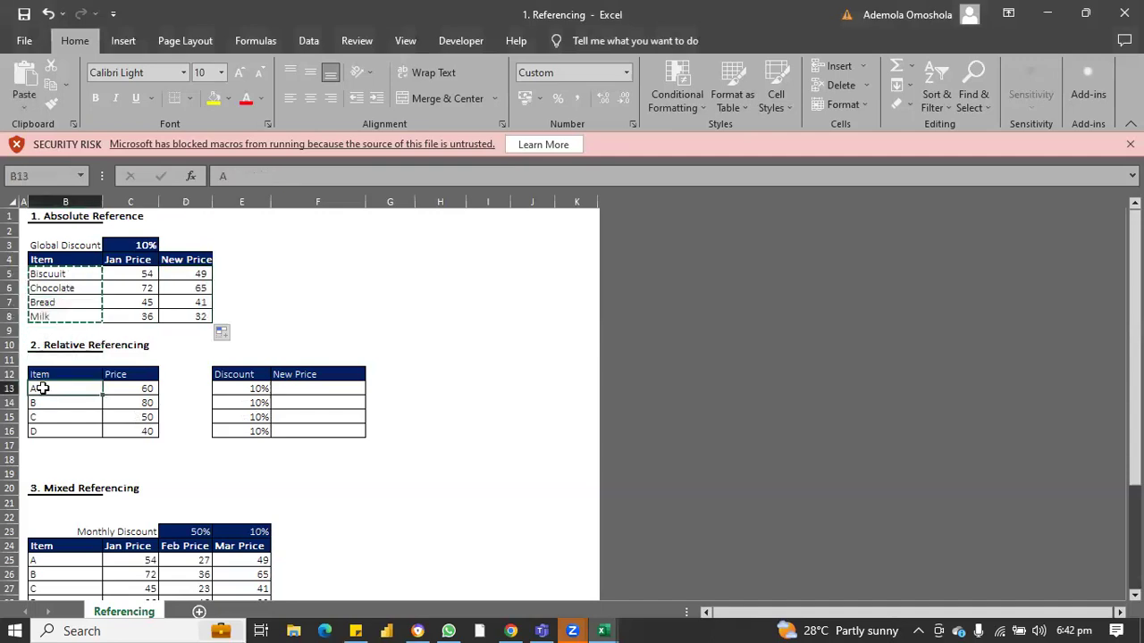
type("Biscuit Chocolate Bread Milk")
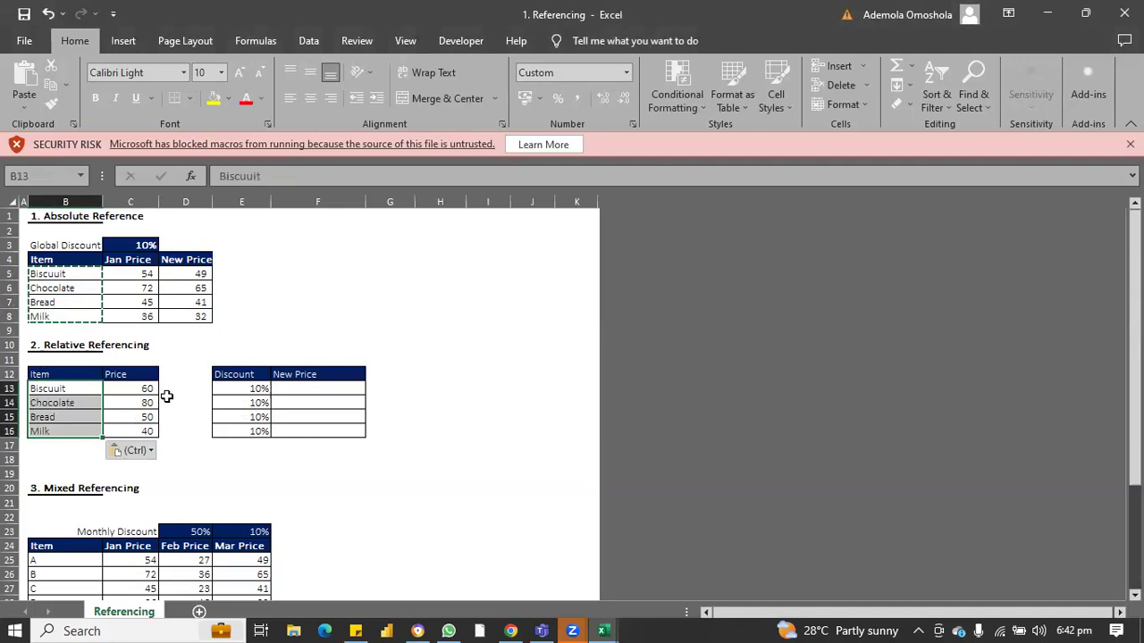
- Review each item's price in C13:C16 alongside its matching discount in E13:E16
left_click(136, 391)
left_click(256, 386)
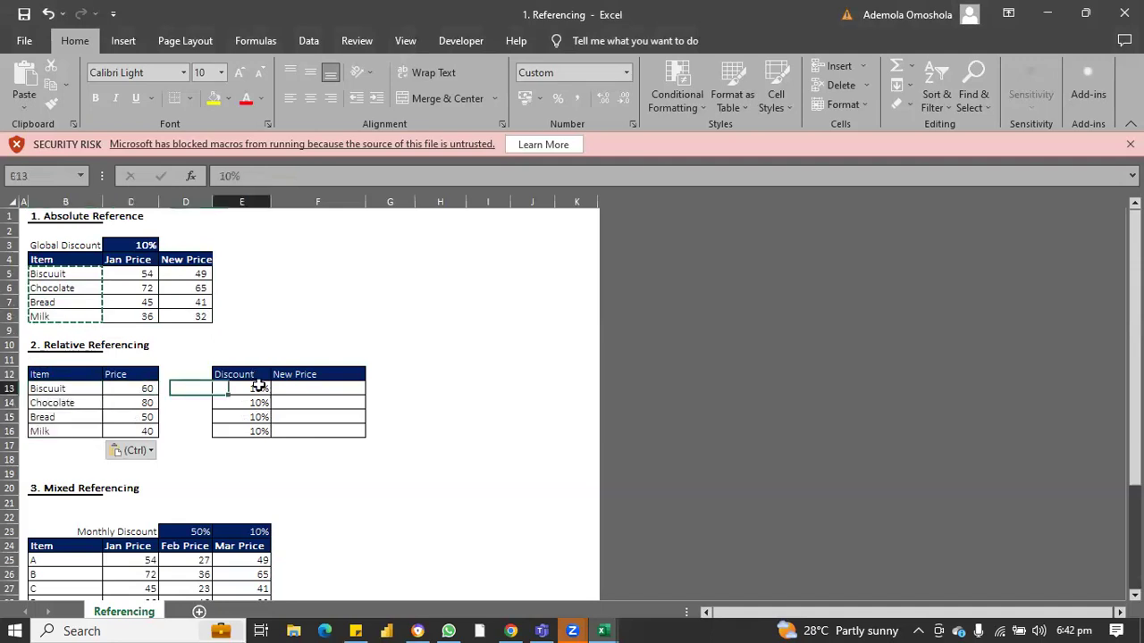
left_click(144, 404)
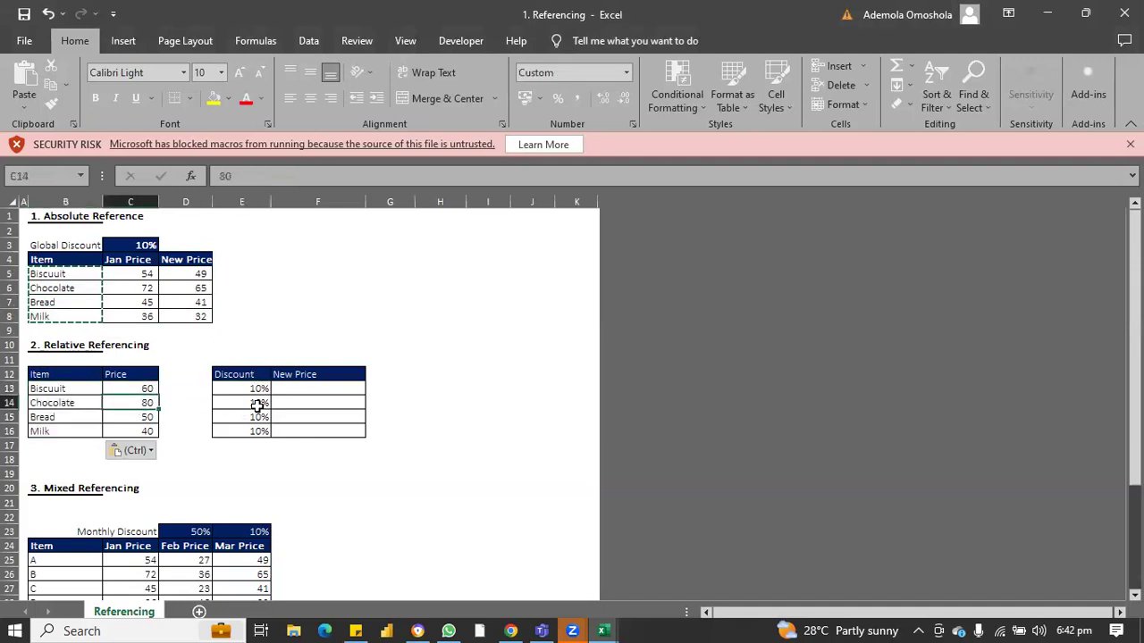
left_click(253, 402)
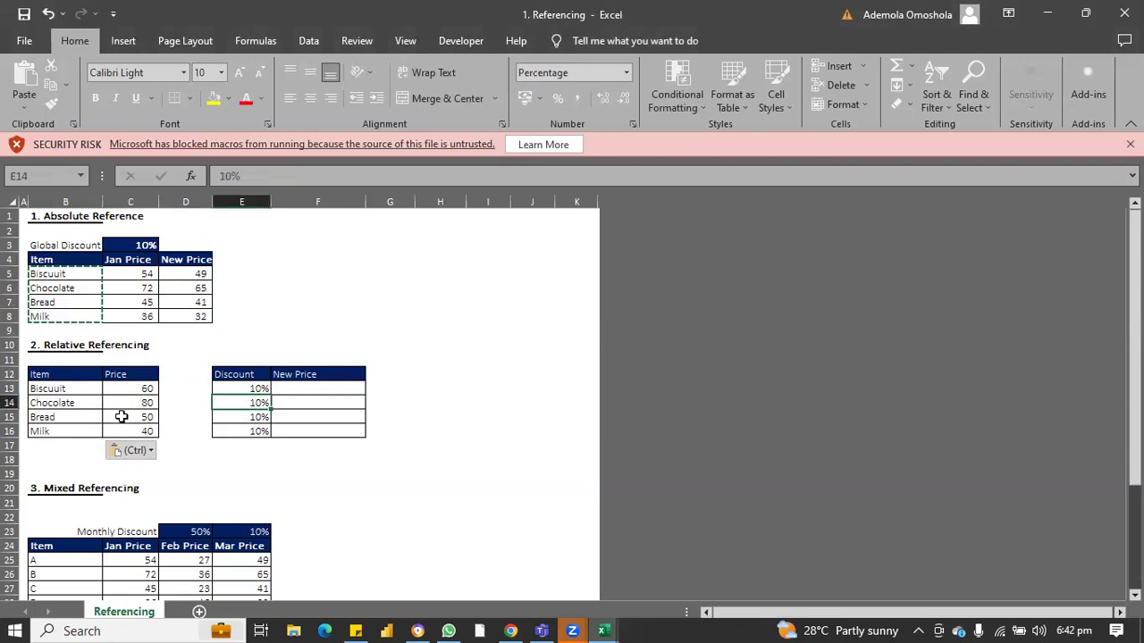
left_click(138, 418)
left_click(255, 417)
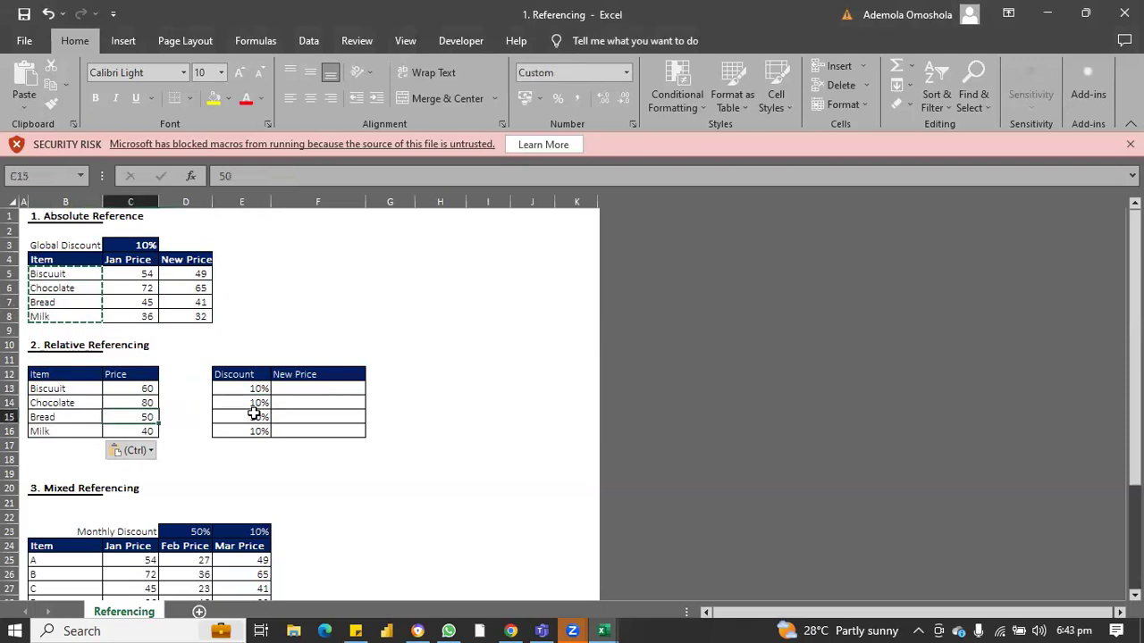
left_click(116, 434)
left_click(255, 430)
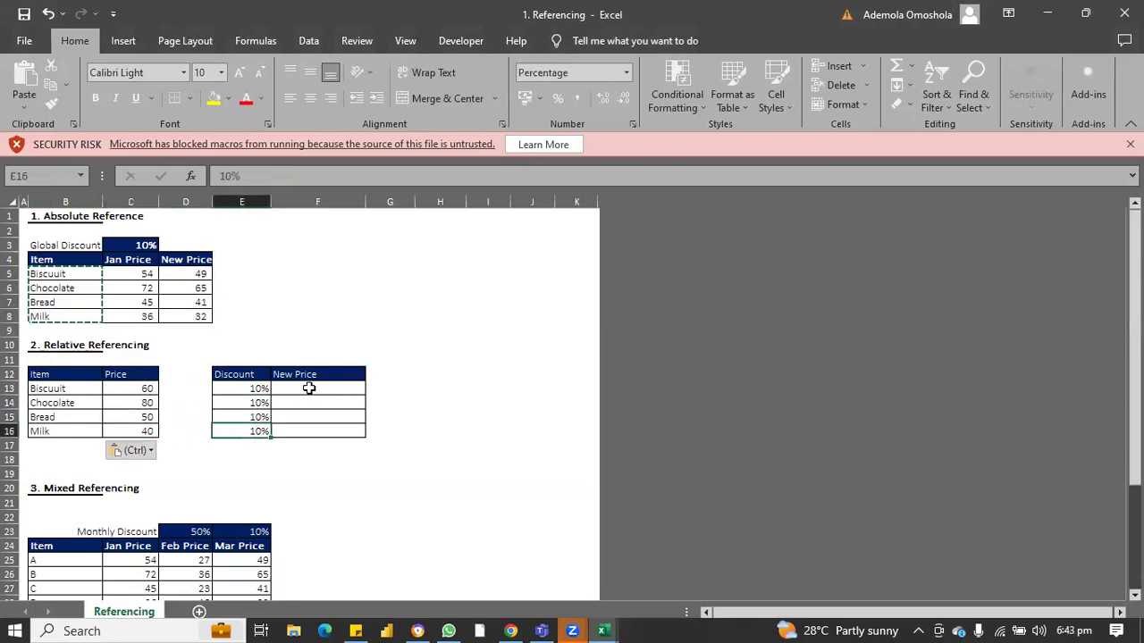
- Calculate the first item's new price in F13 with =C13*(1-E13) and fill the formula down to F16
left_click(308, 388)
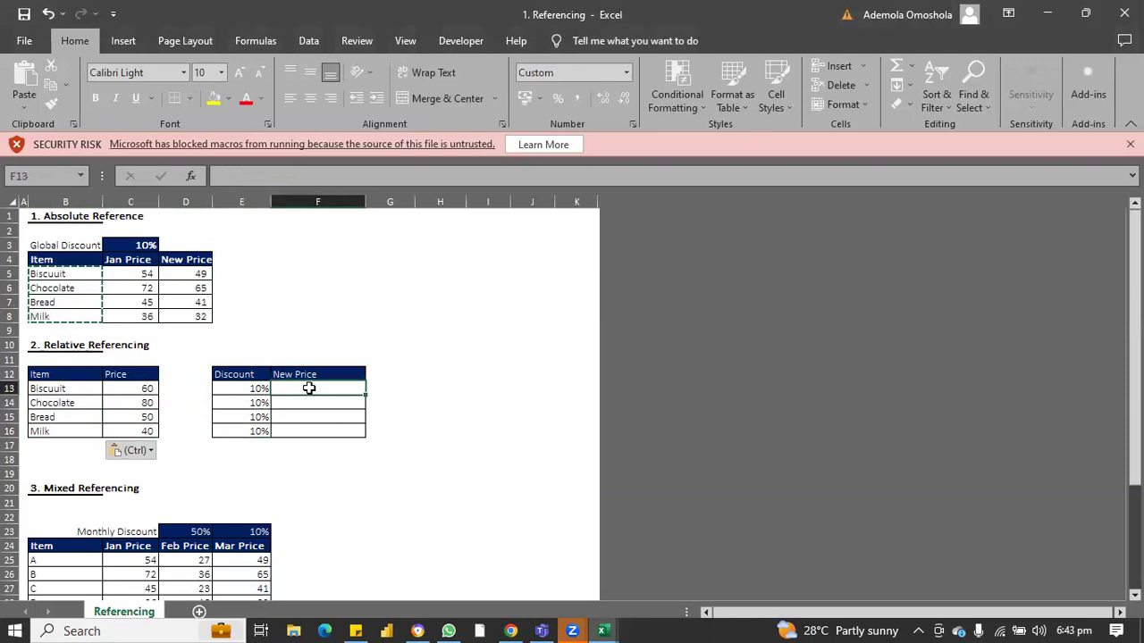
type("=")
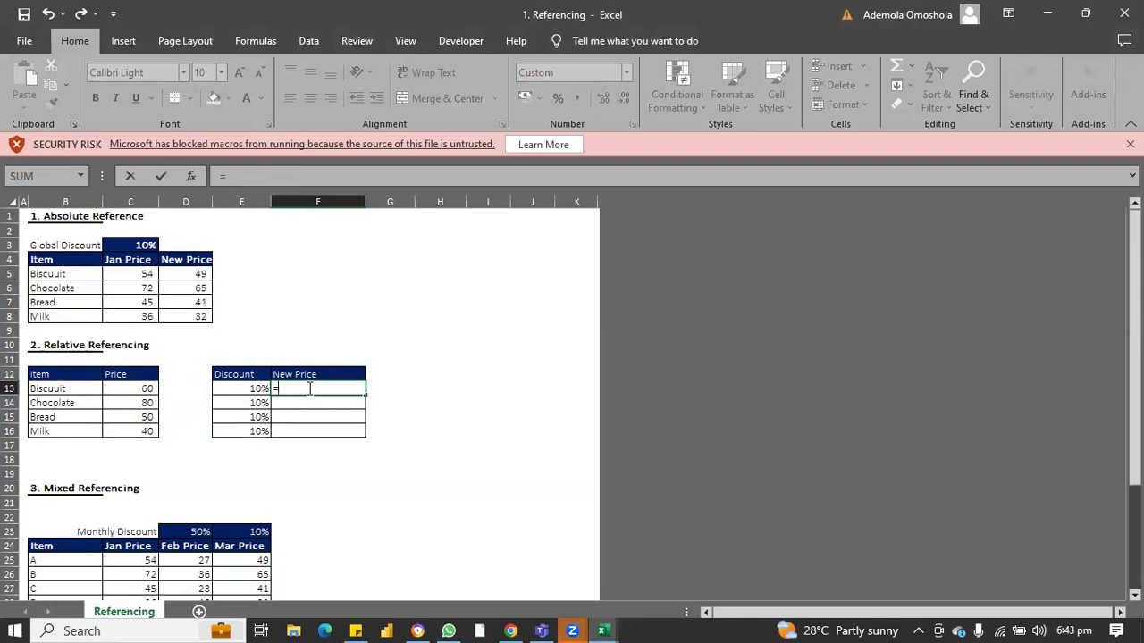
left_click(143, 388)
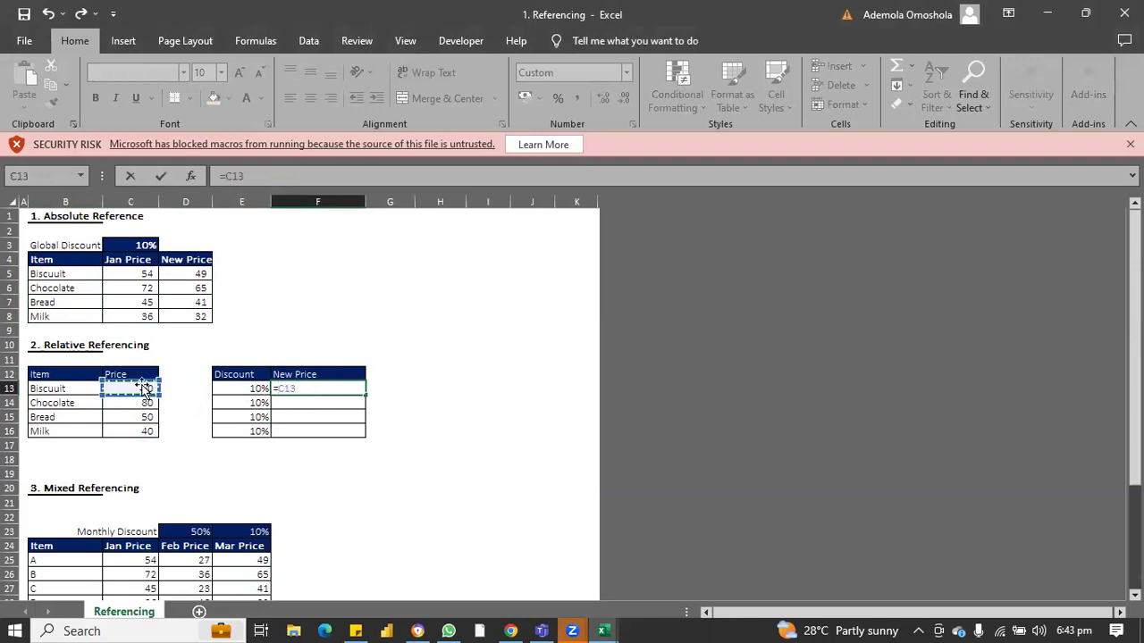
type("*(1-")
left_click(259, 389)
type(")")
key("Return")
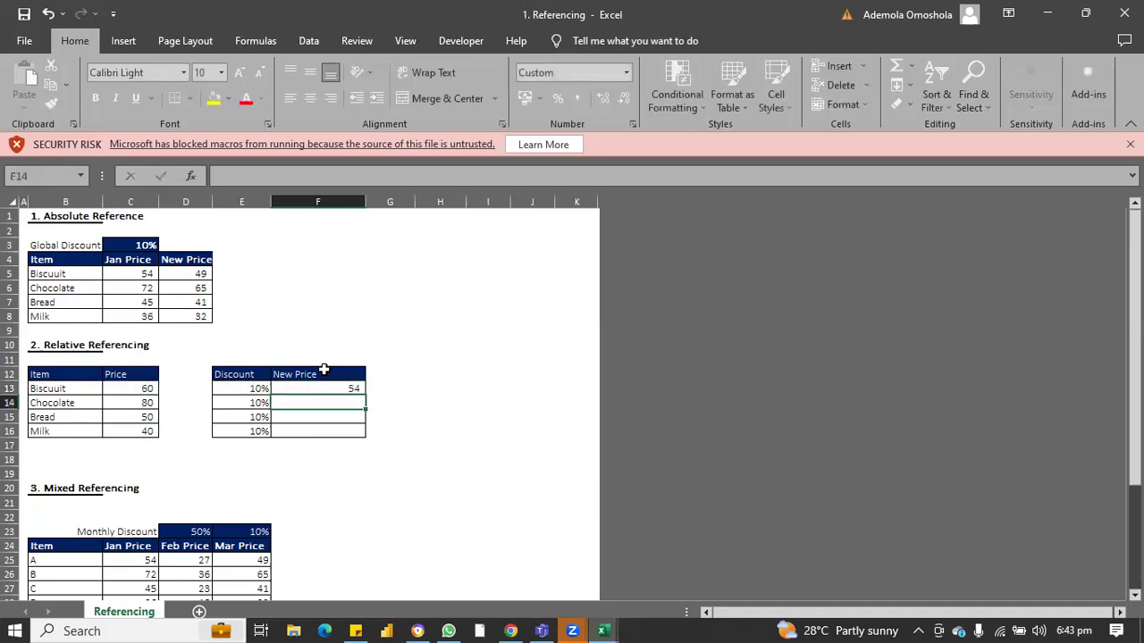
left_click(340, 386)
left_click_drag(364, 397, 362, 433)
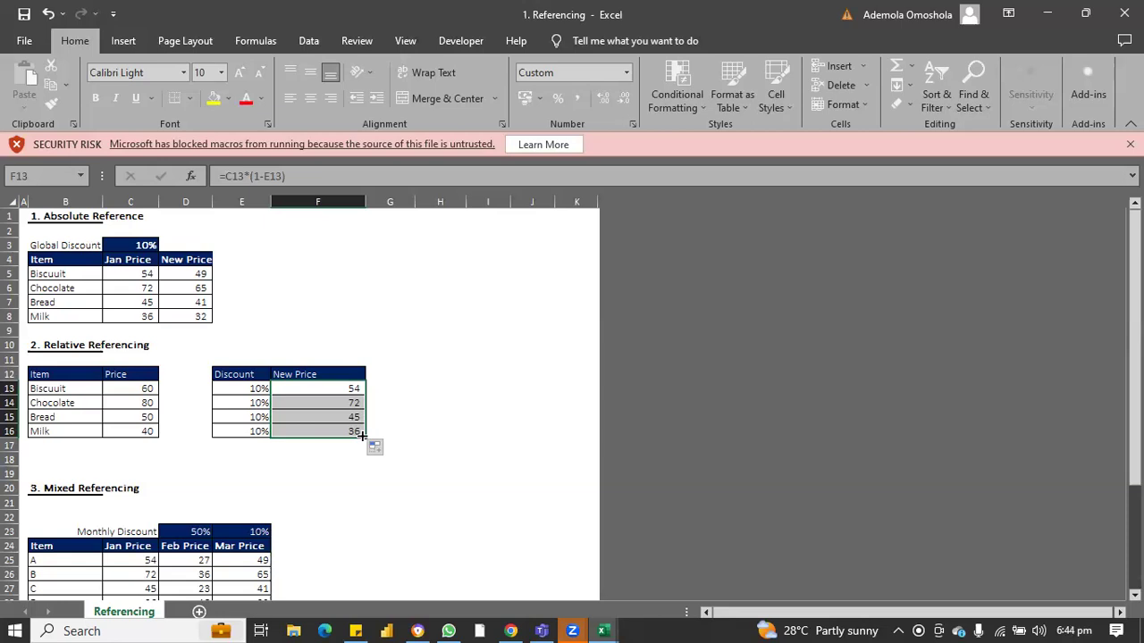
- Copy the item names from B13:B16 into B25:B28 of the Mixed Referencing table
scroll(358, 434, "down", 5)
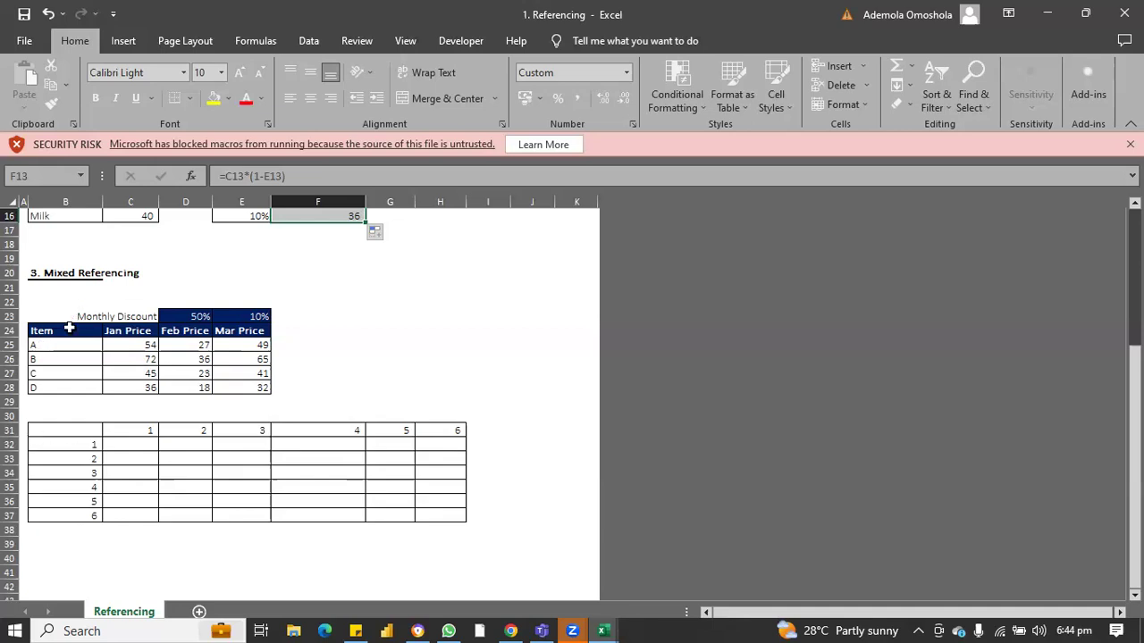
scroll(56, 353, "up", 3)
left_click_drag(50, 302, 51, 345)
key("ctrl+c")
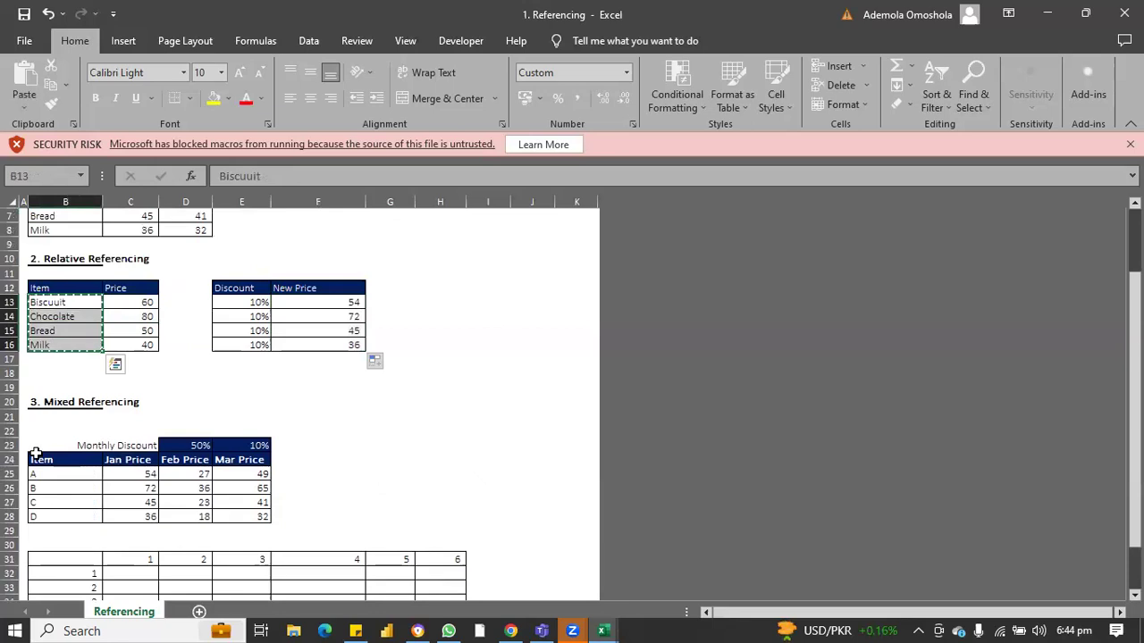
left_click(38, 472)
key("ctrl+v")
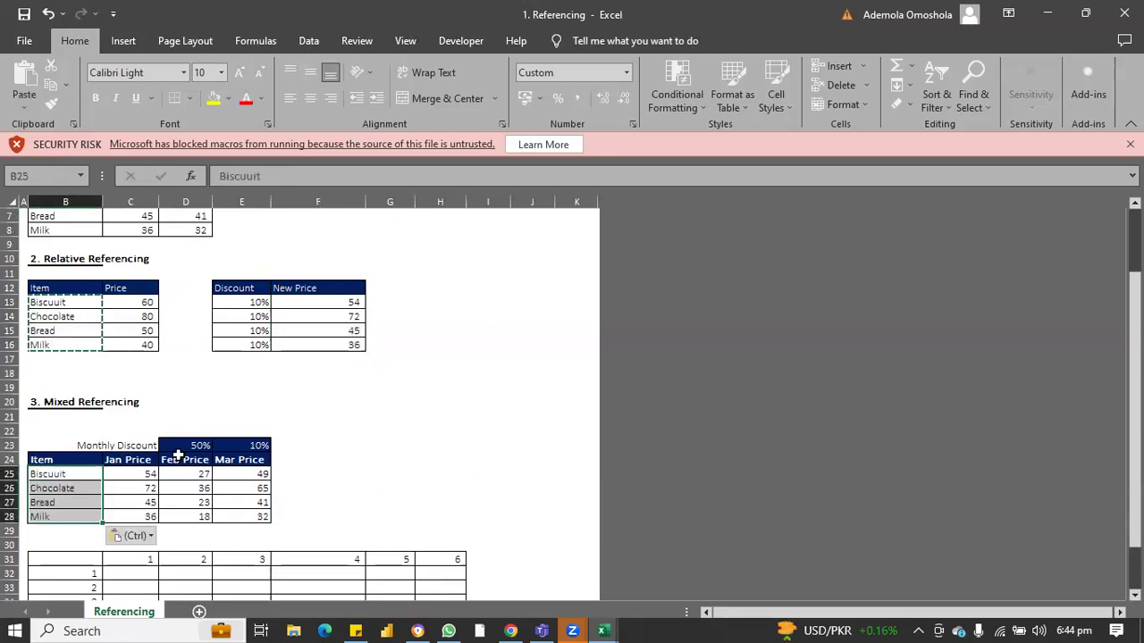
- Clear the existing Feb and Mar price values from D25:E29 in the Mixed Referencing table
key("Right")
key("Right")
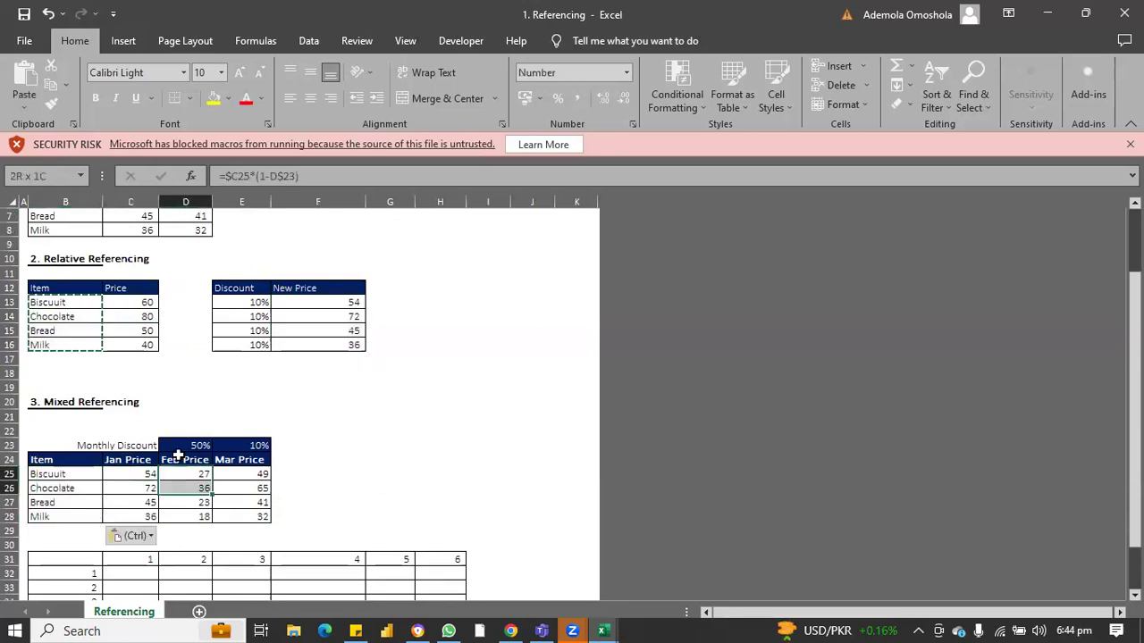
key("shift+Right")
key("shift+Down")
key("shift+Down")
key("shift+Down")
key("shift+Down")
key("Delete")
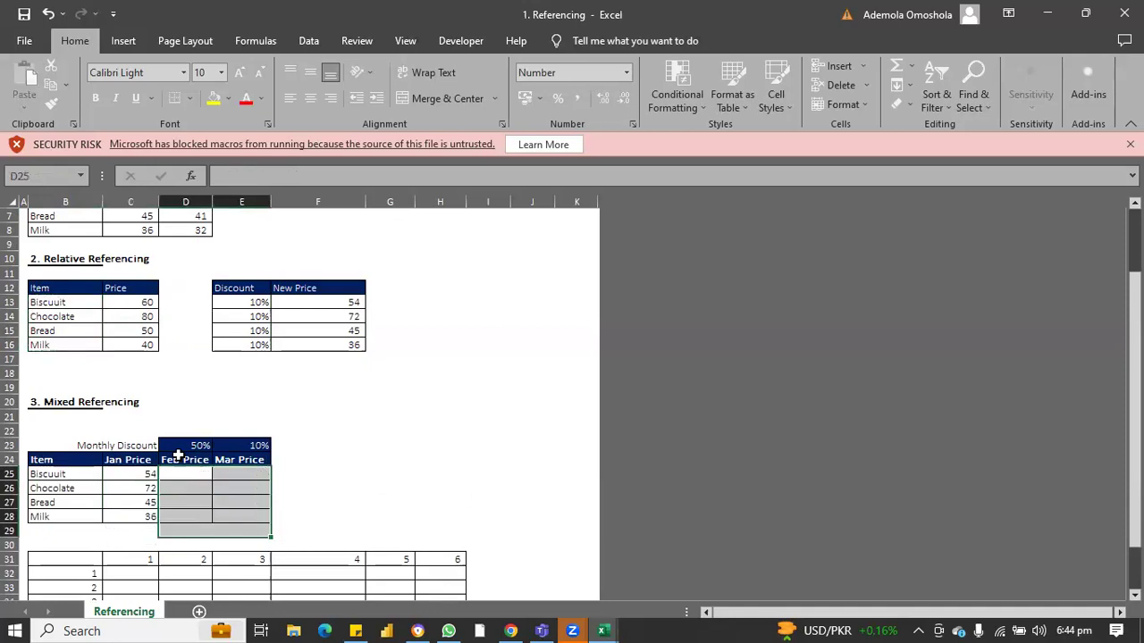
left_click(390, 460)
- Review the January prices of the four items in C25:C28
left_click(131, 474)
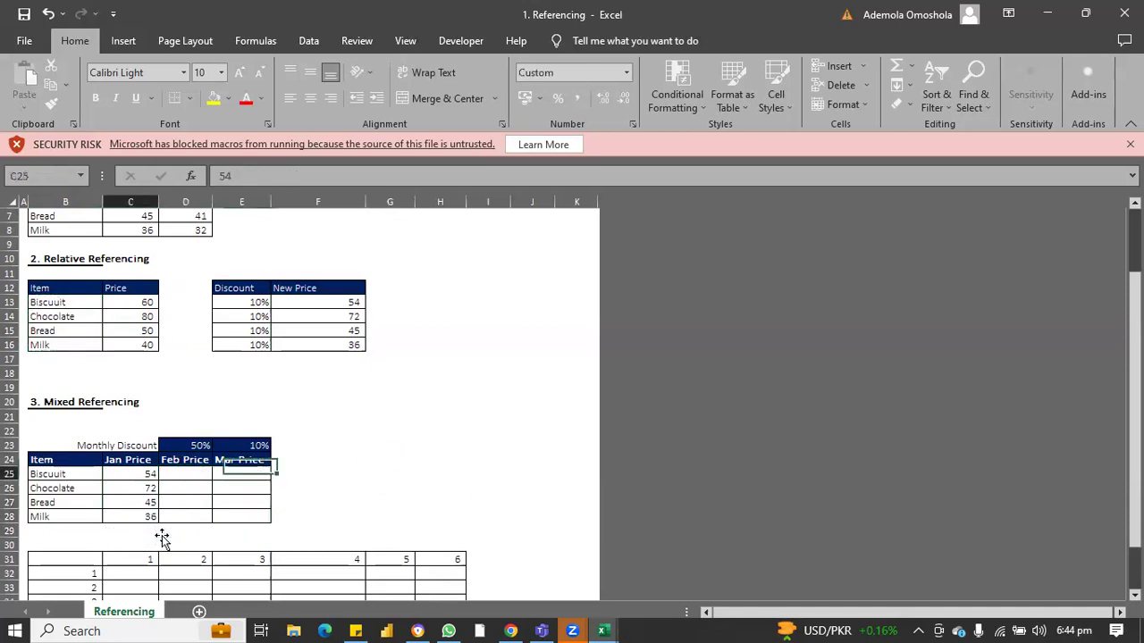
key("Down")
key("Down")
key("Down")
scroll(162, 536, "up", 2)
scroll(161, 536, "down", 4)
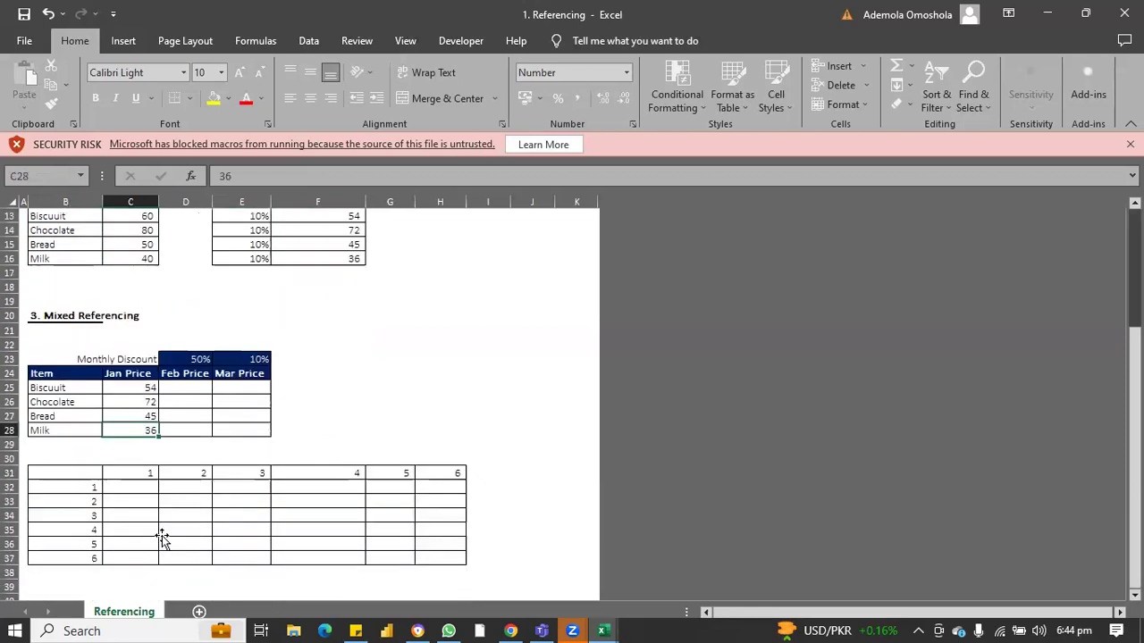
- Set the February monthly discount in D23 to 15%
left_click(191, 359)
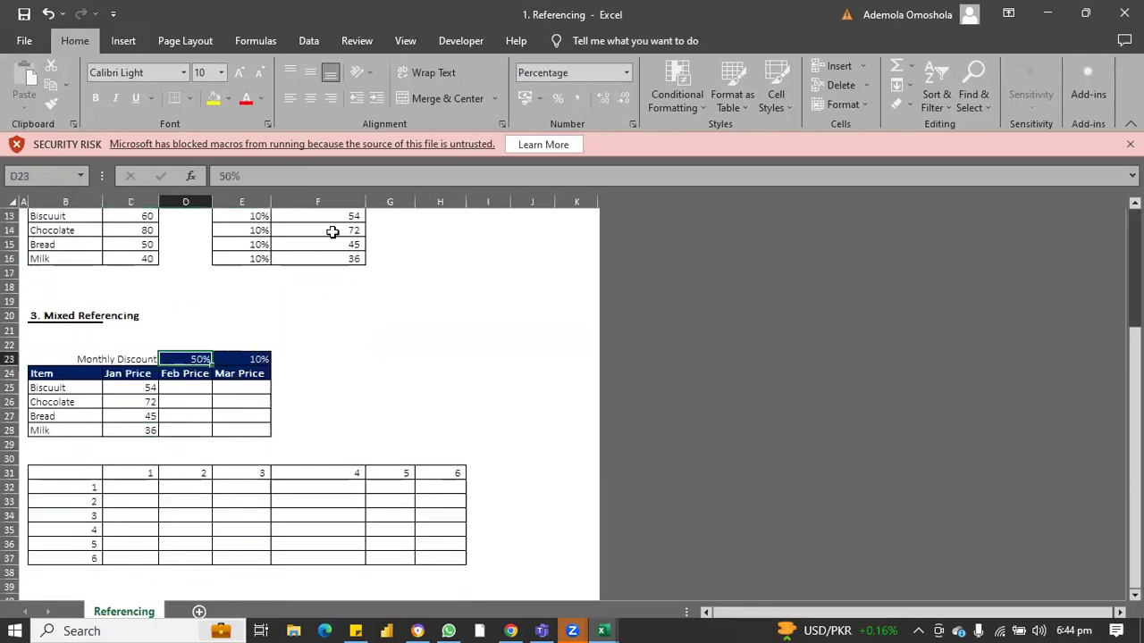
left_click(231, 177)
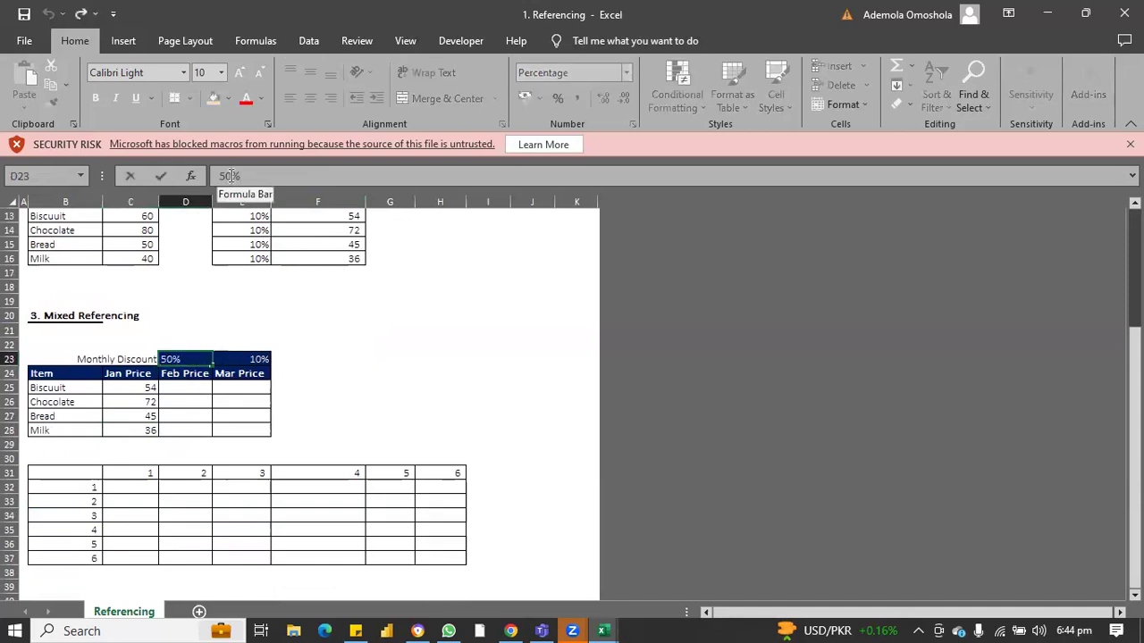
key("BackSpace")
key("BackSpace")
type("15")
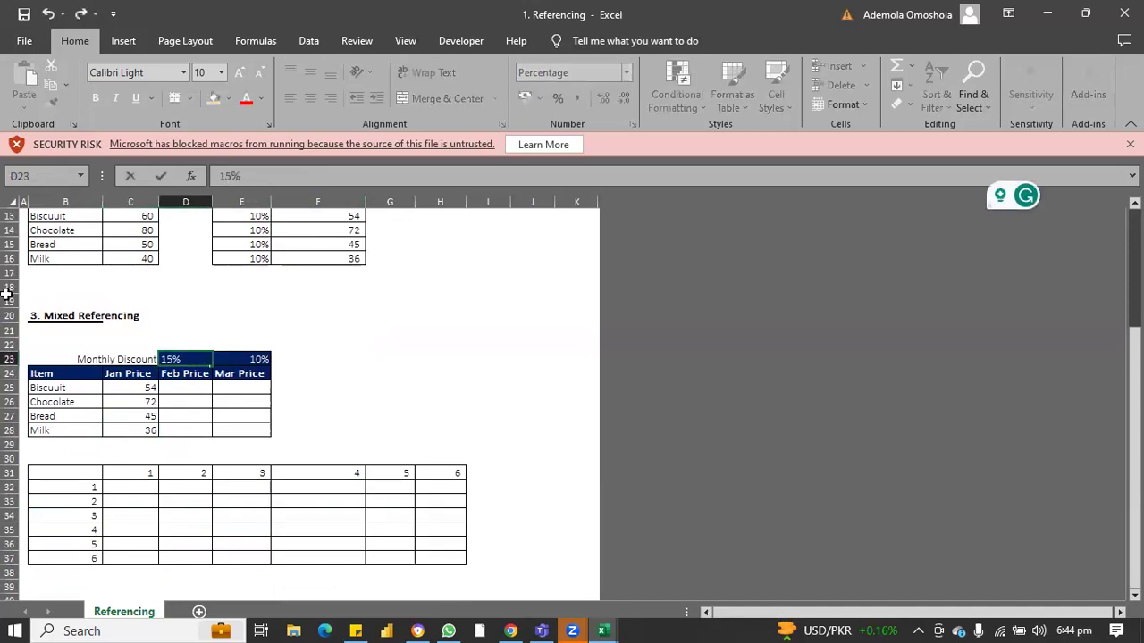
key("Return")
key("Return")
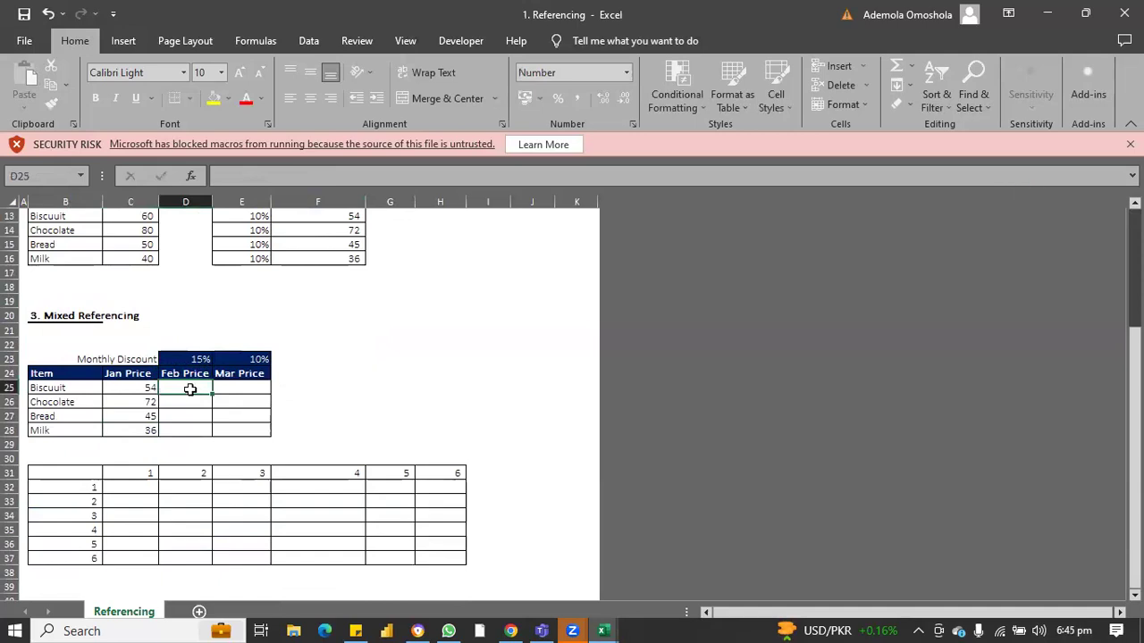
- Duplicate the Mar Price column with its discount into F23:F28 and rename the new header in F24 as Apr Price
left_click_drag(249, 378, 241, 427)
key("ctrl+c")
left_click(294, 360)
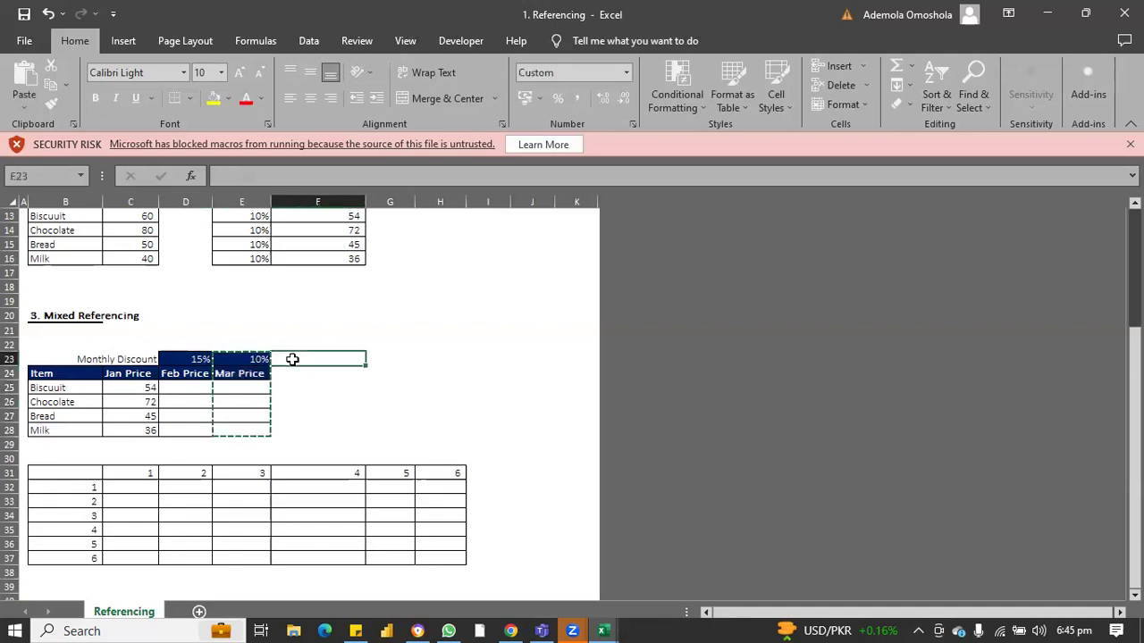
key("ctrl+v")
left_click(299, 378)
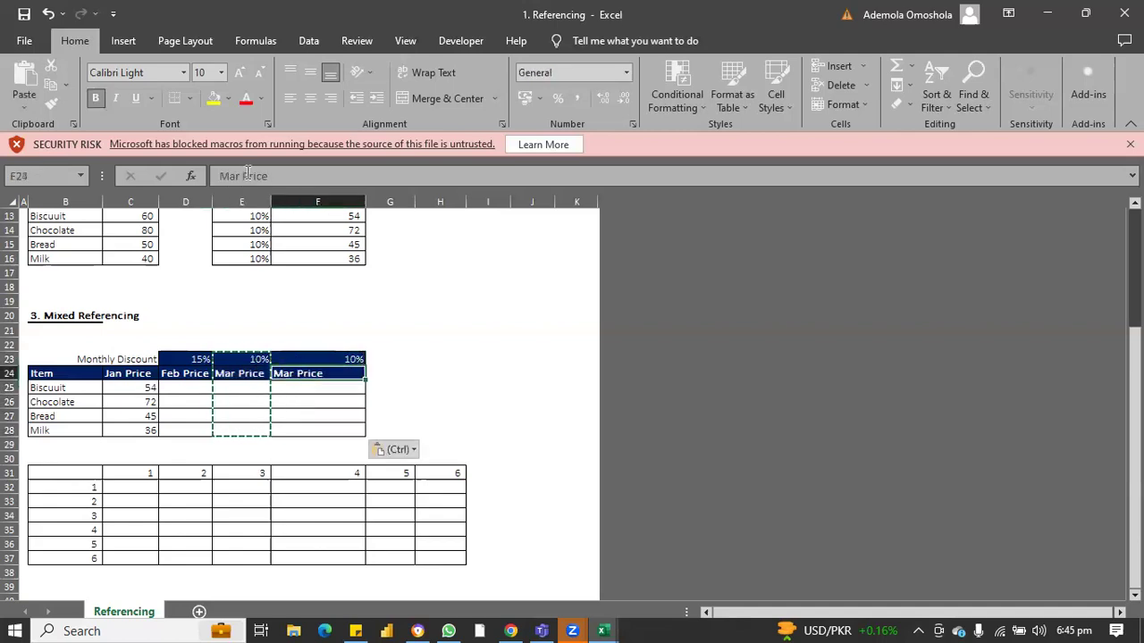
double_click(218, 176)
type("Apr")
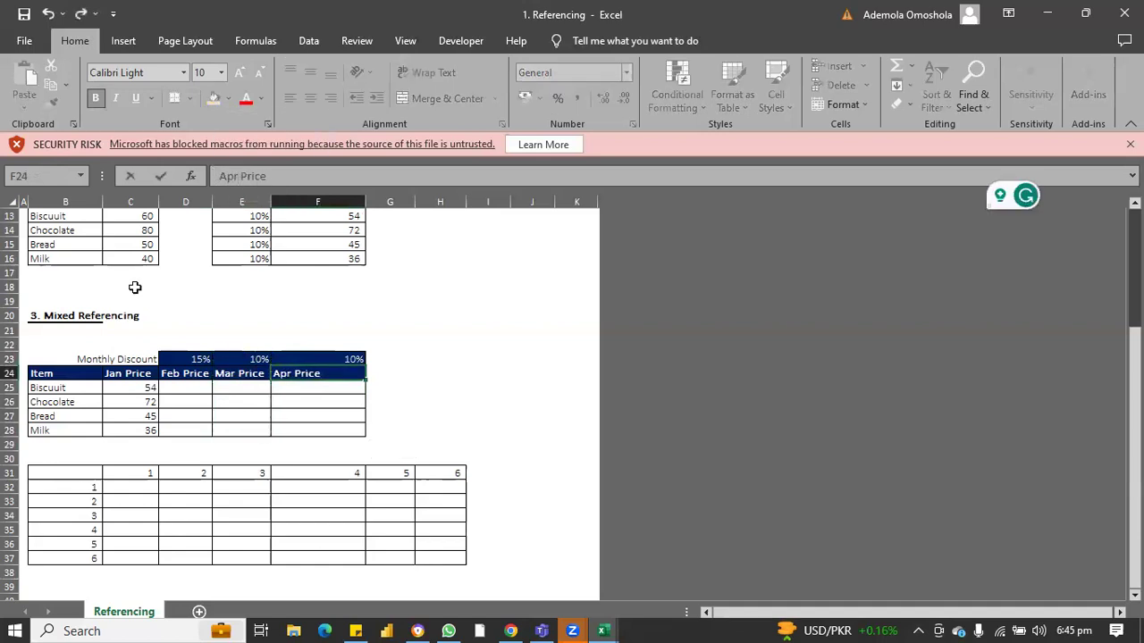
- Set the April monthly discount in F23 to 12%
left_click(358, 359)
type("12")
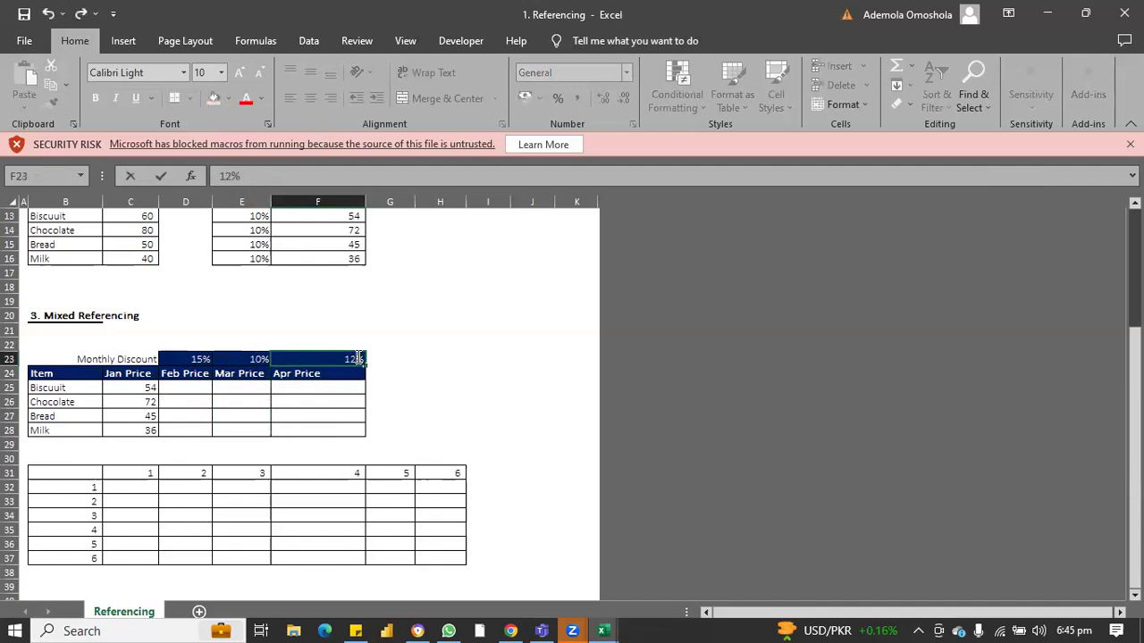
left_click(430, 384)
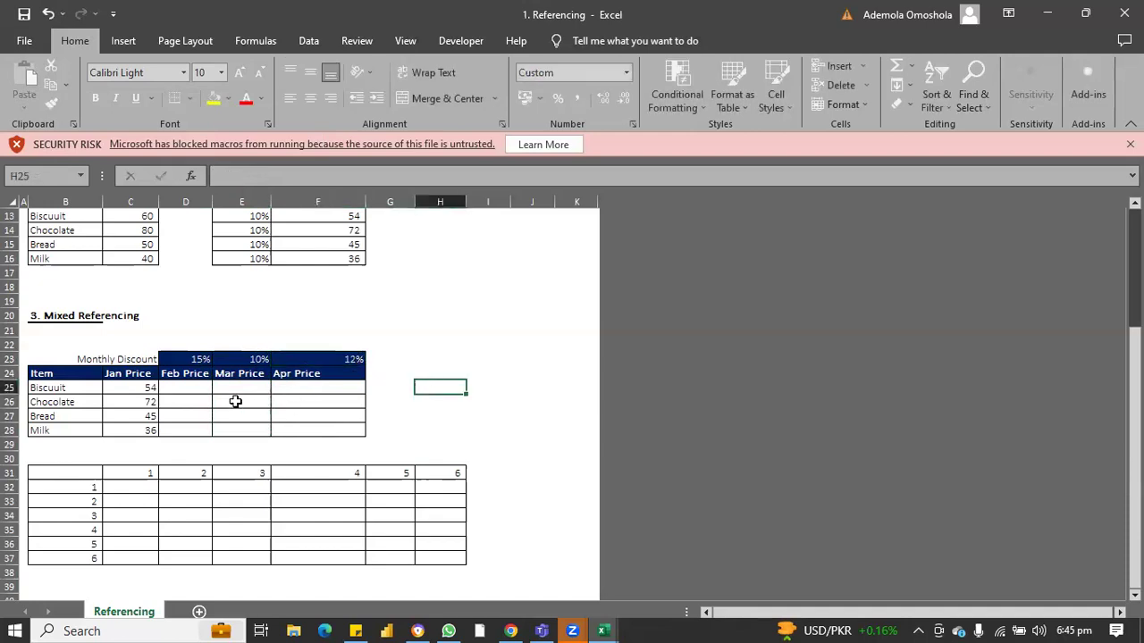
- Calculate the first item's February price in D25 with the fully relative formula =C25*(1-D23)
left_click(185, 389)
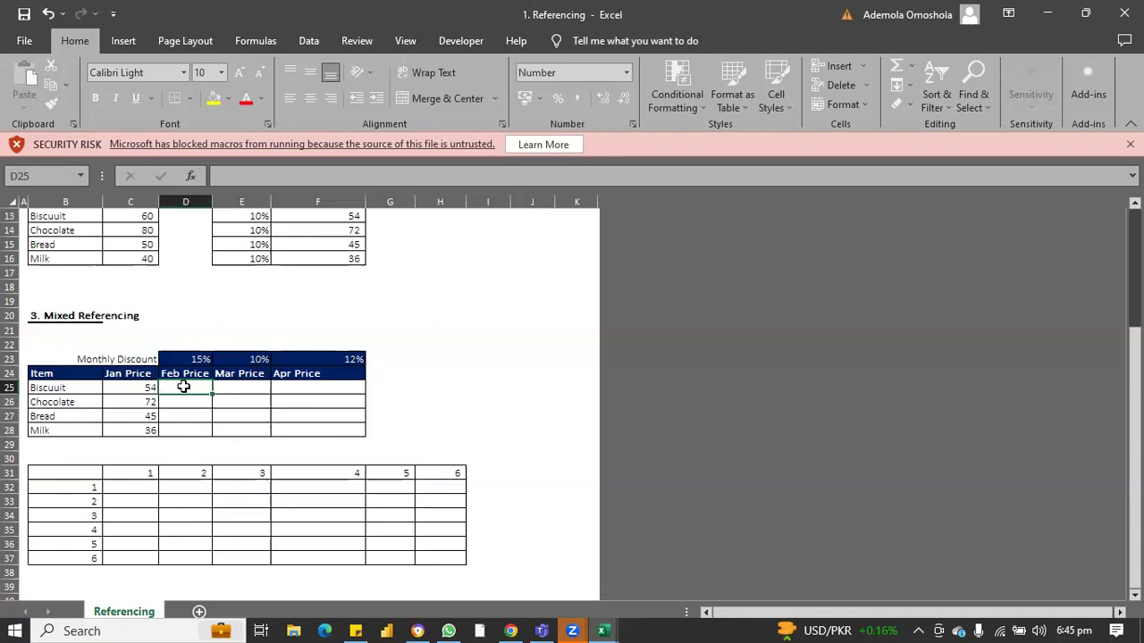
type("=")
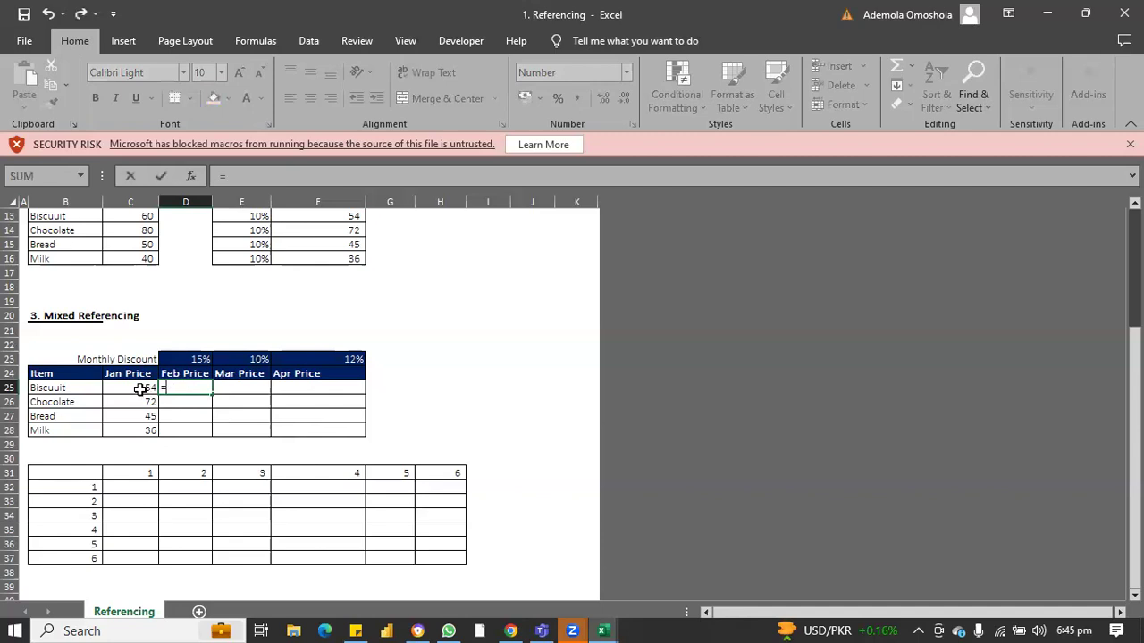
left_click(140, 389)
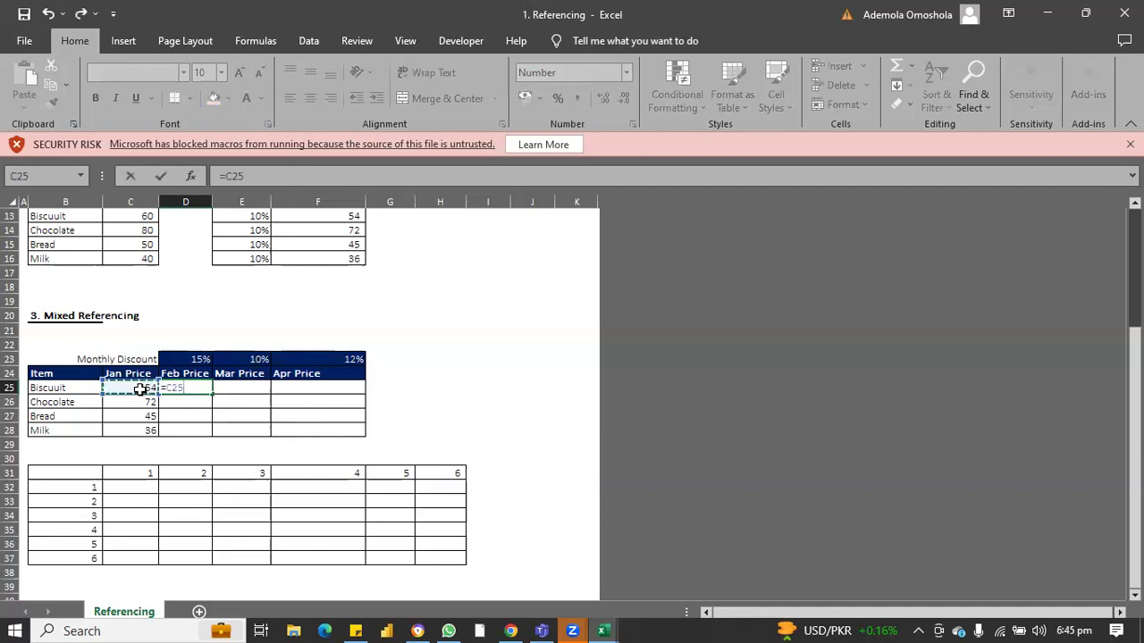
type("\"")
key("BackSpace")
type("*(1-")
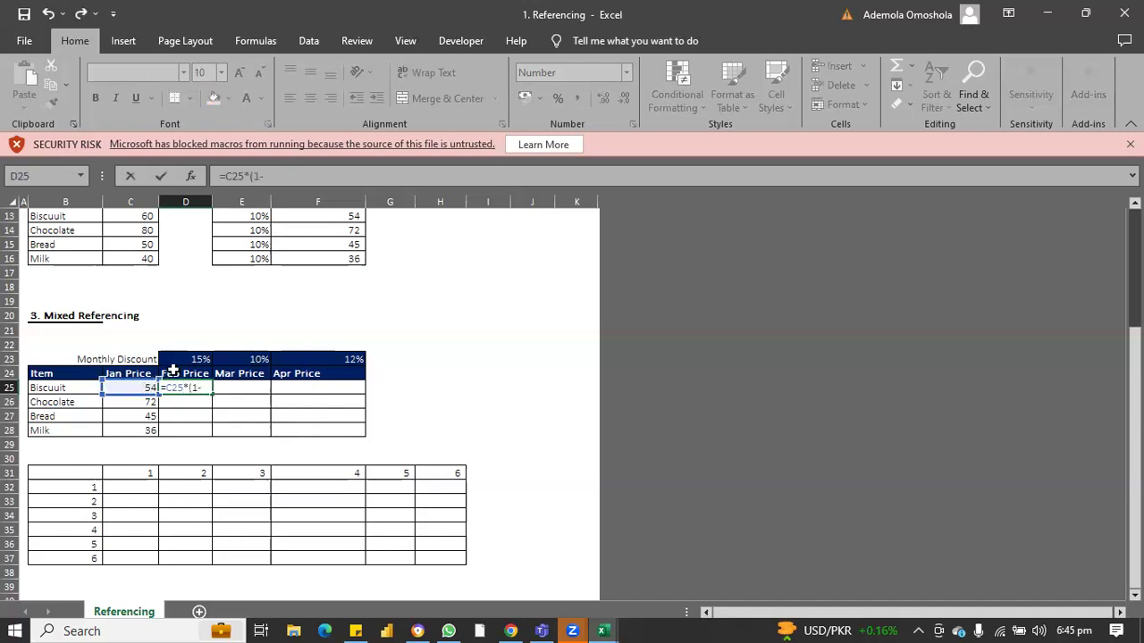
left_click(172, 359)
type(")")
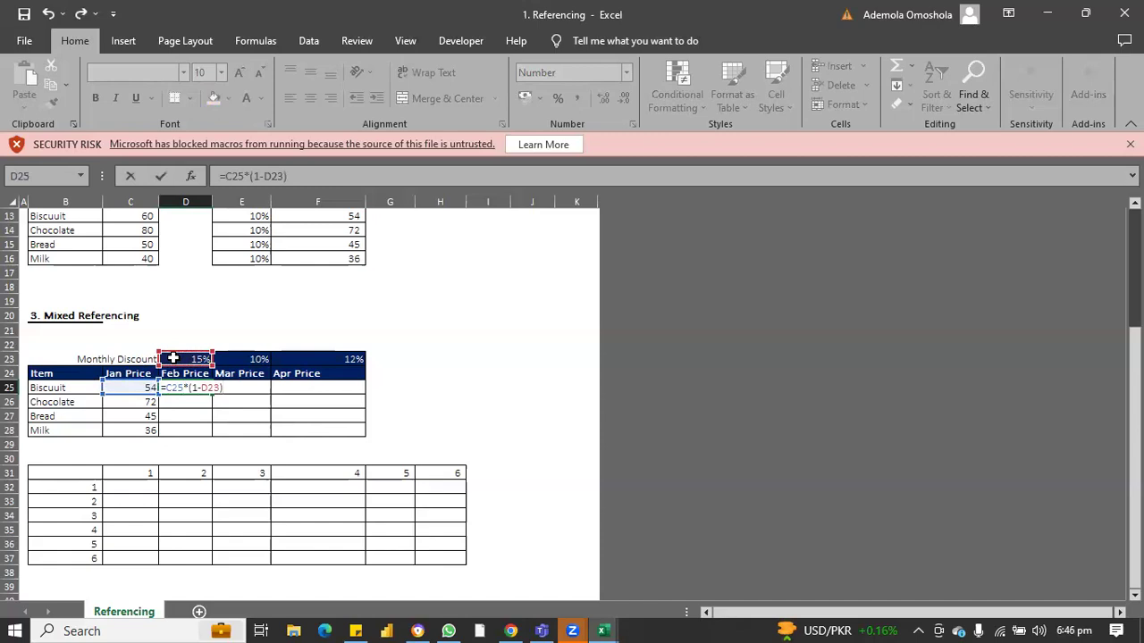
key("Return")
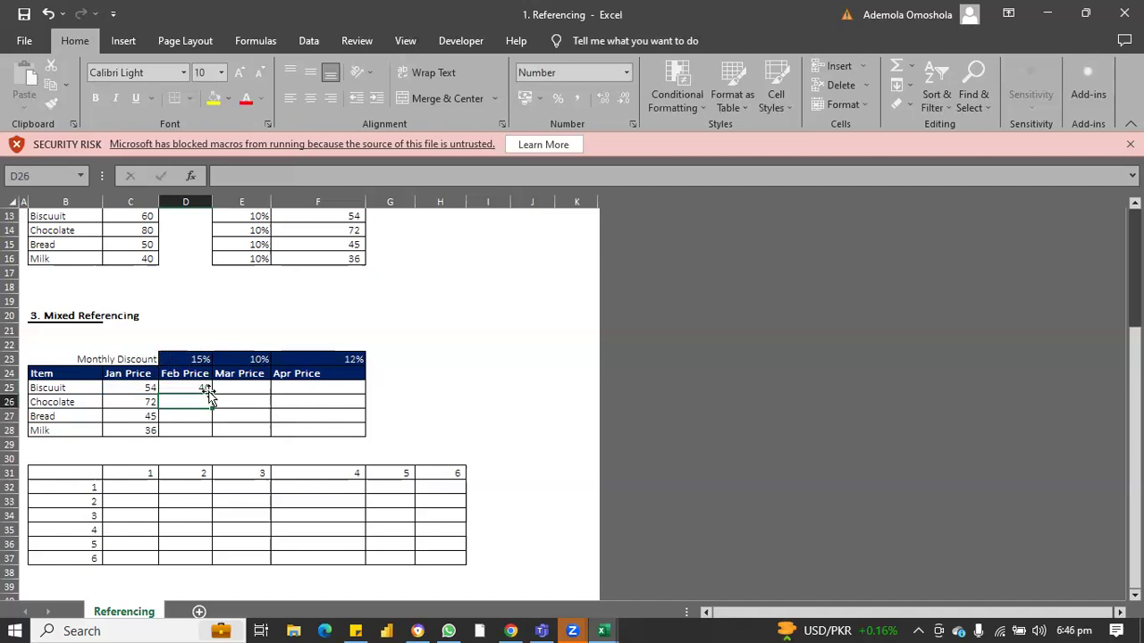
- Try to fill the relative formula from D25 across and down to F28, and undo the fill
left_click(196, 387)
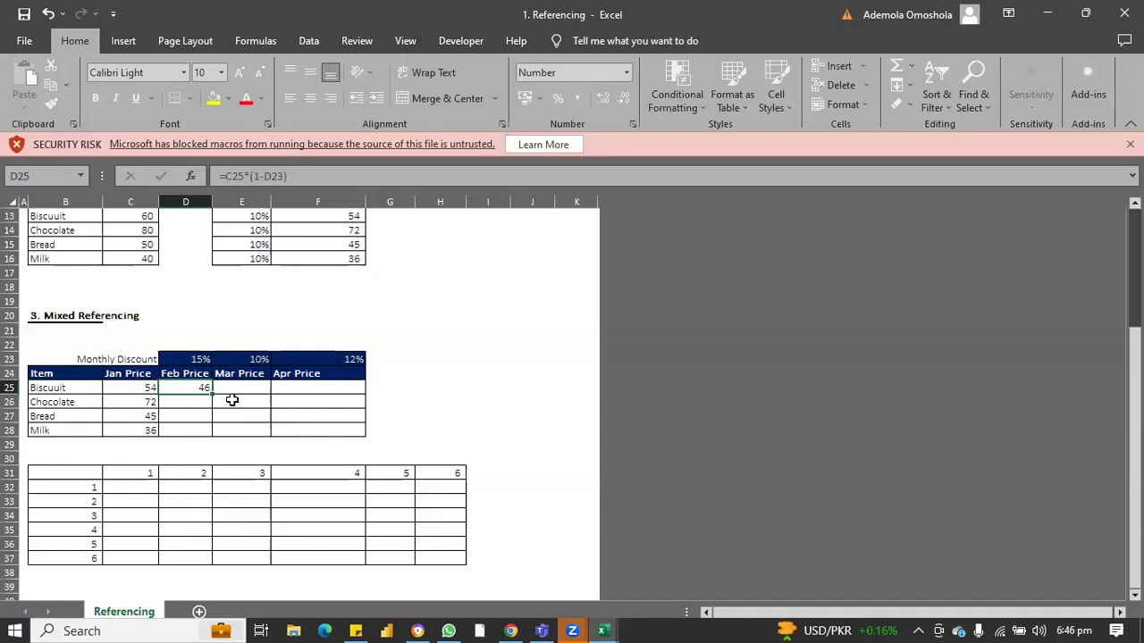
left_click_drag(212, 393, 368, 433)
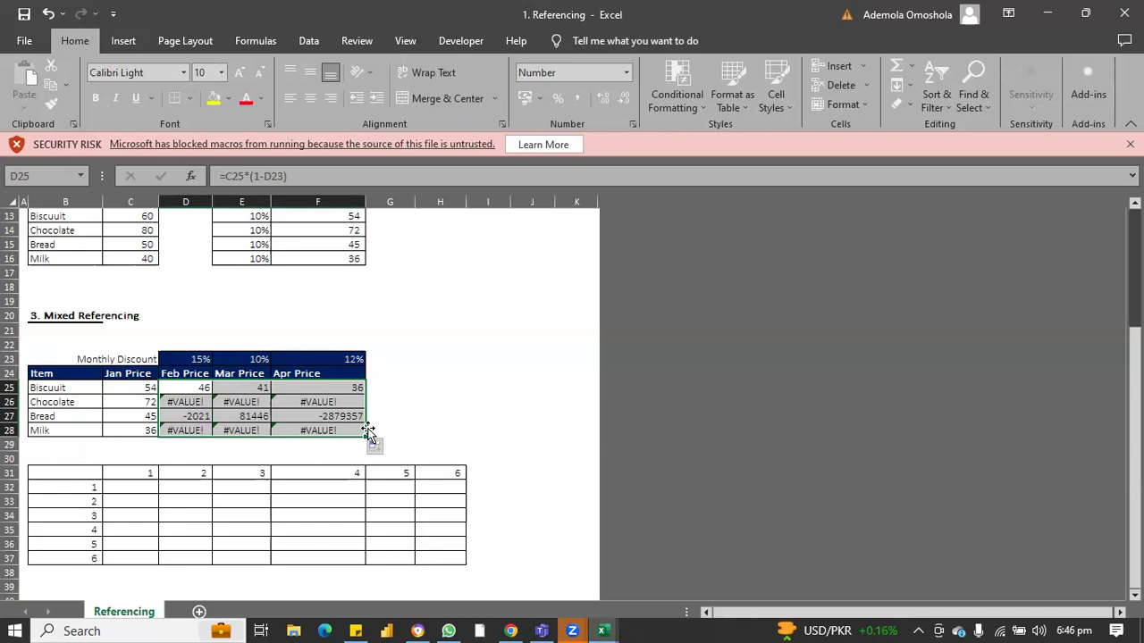
key("ctrl+z")
key("ctrl+z")
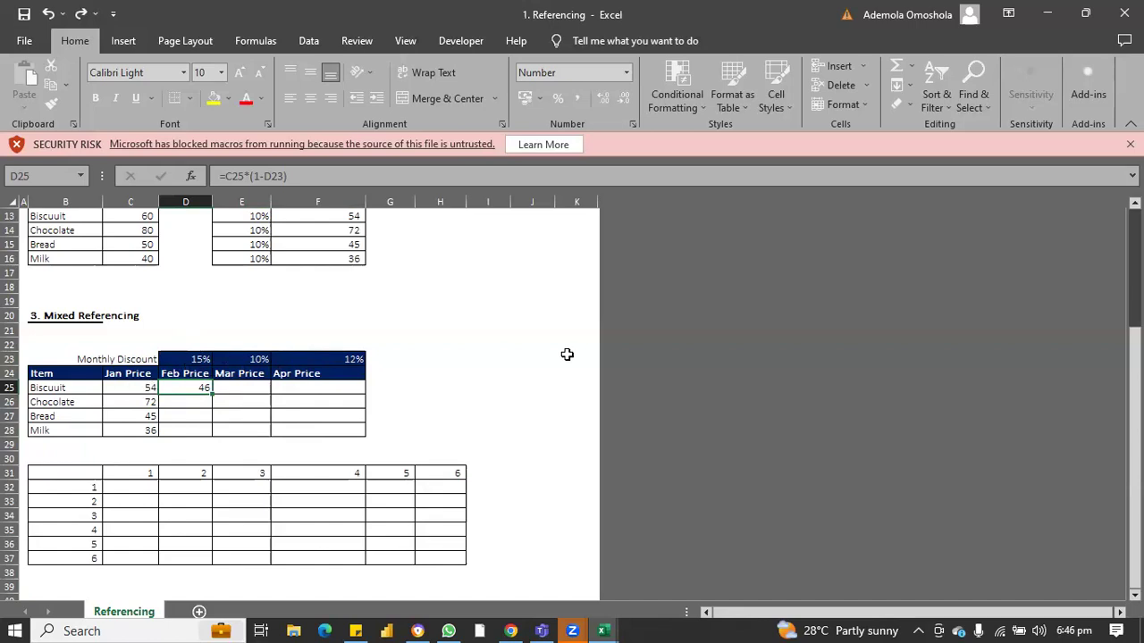
- Examine the January prices in C25:C28, the monthly discounts in D23:F23 and the formula in D25
left_click(133, 387)
left_click(143, 402)
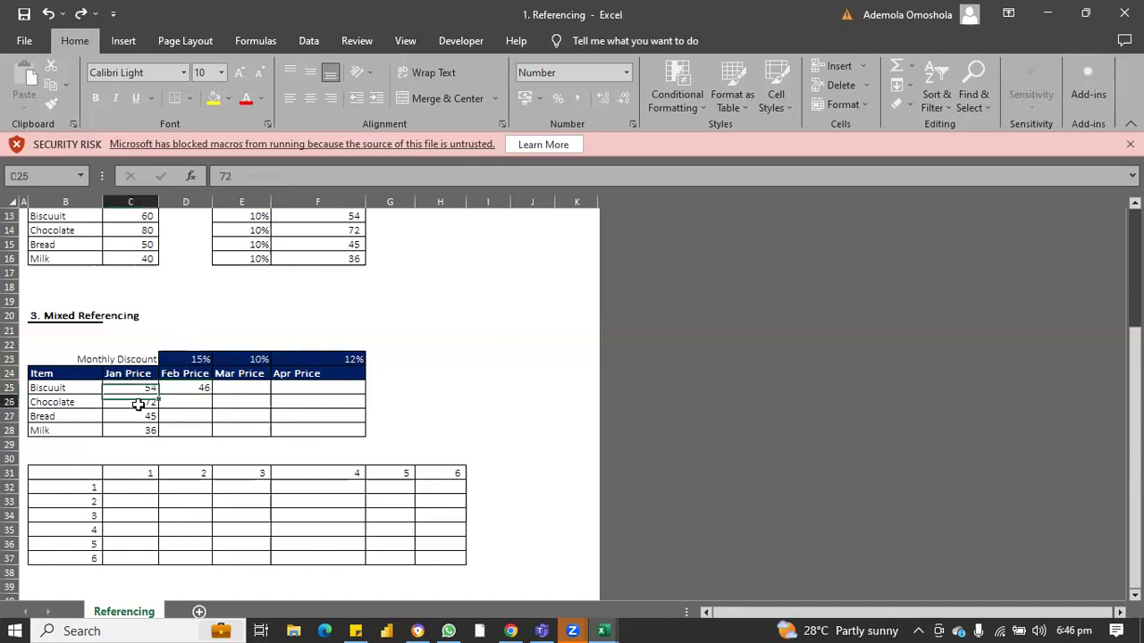
left_click(149, 418)
left_click(152, 432)
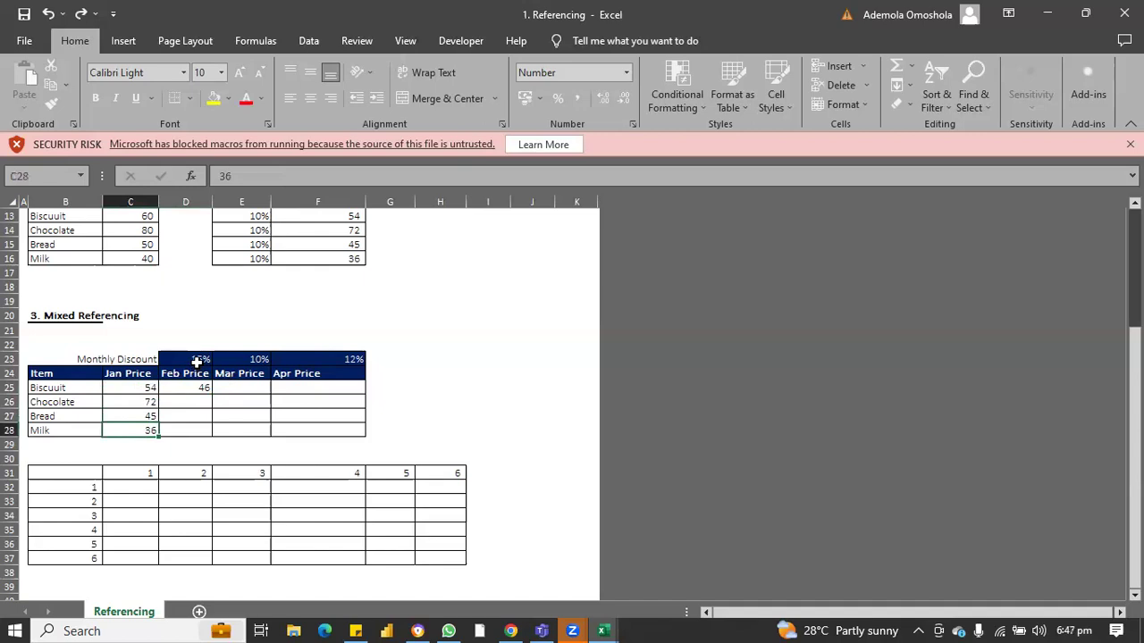
left_click(200, 359)
left_click(256, 358)
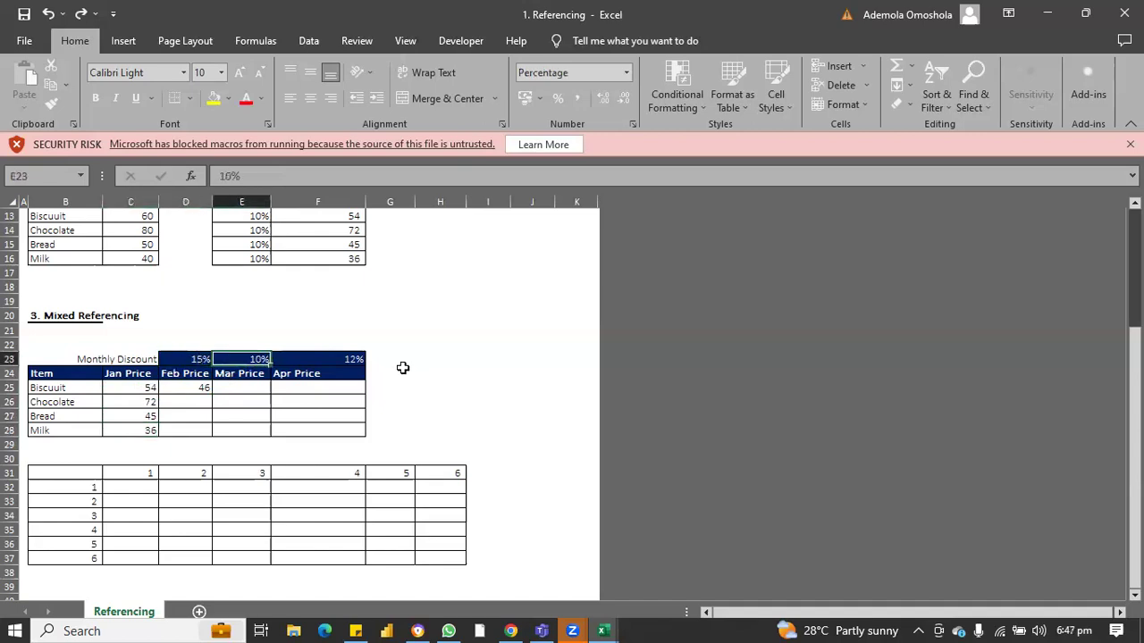
left_click(355, 360)
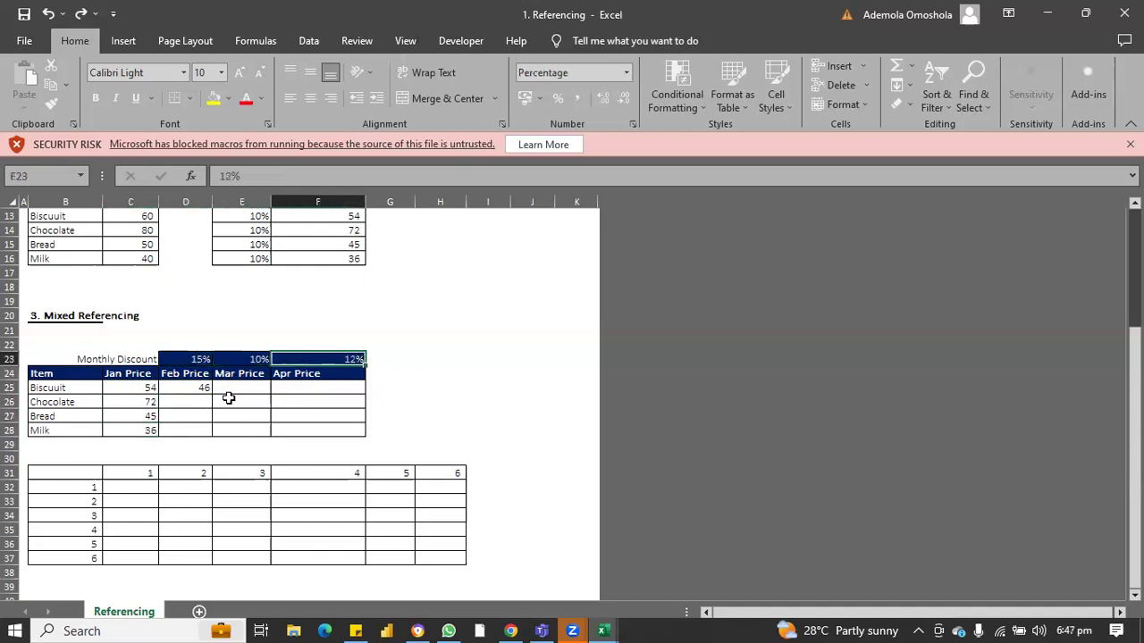
left_click(192, 388)
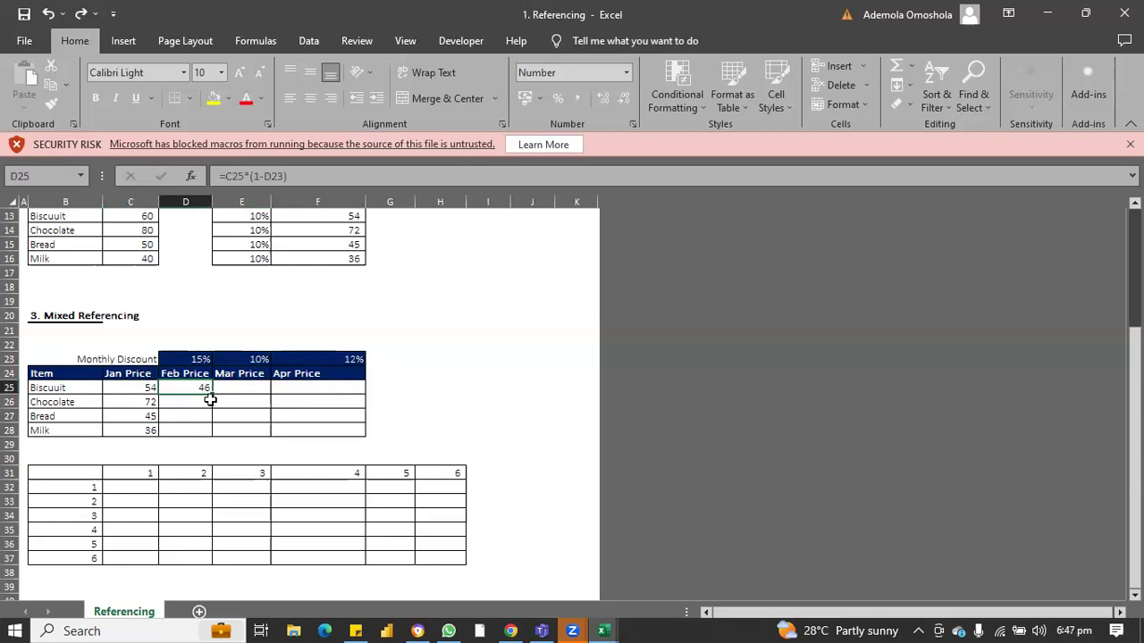
- Compare the January prices in C25:C28 with the February discount in D23 used by the formula in D25
left_click(134, 387)
left_click(145, 402)
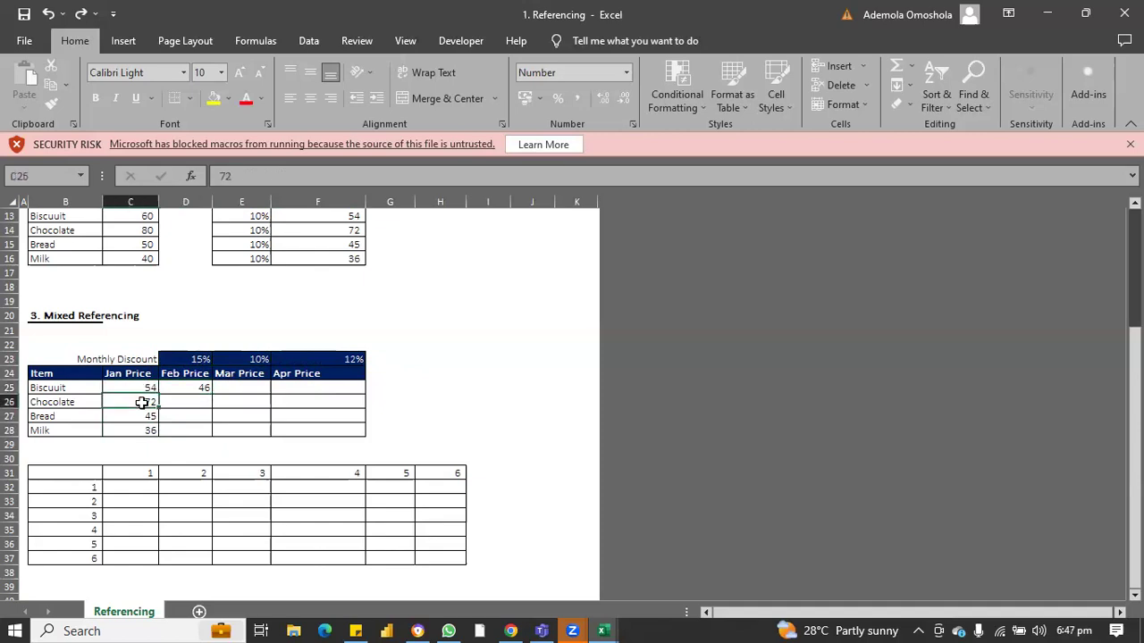
left_click(147, 415)
left_click(148, 429)
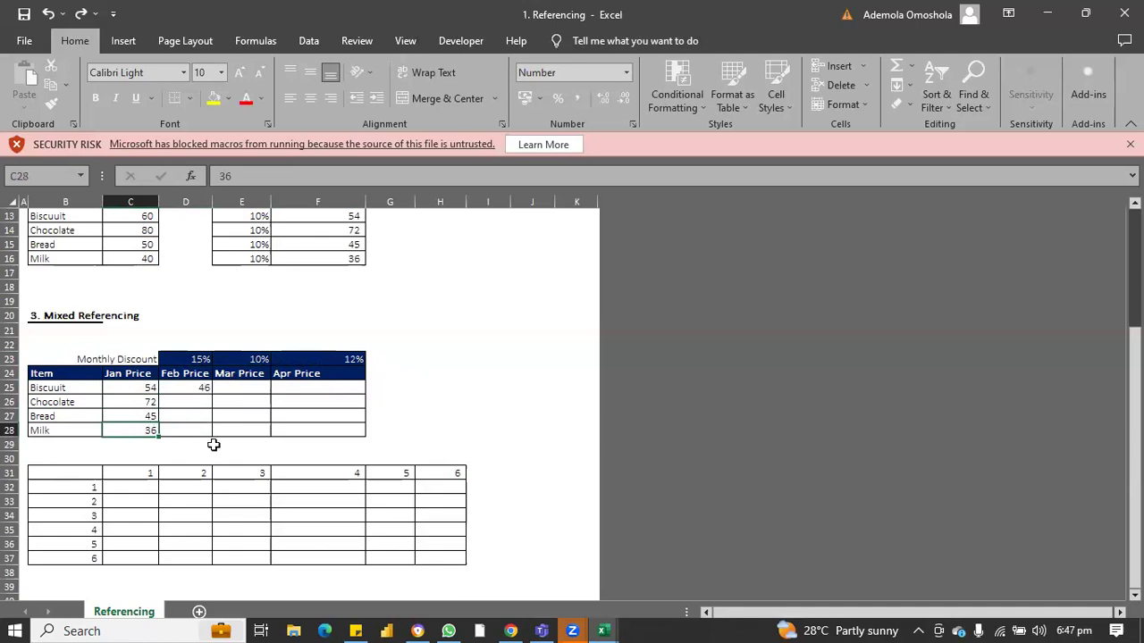
left_click(190, 358)
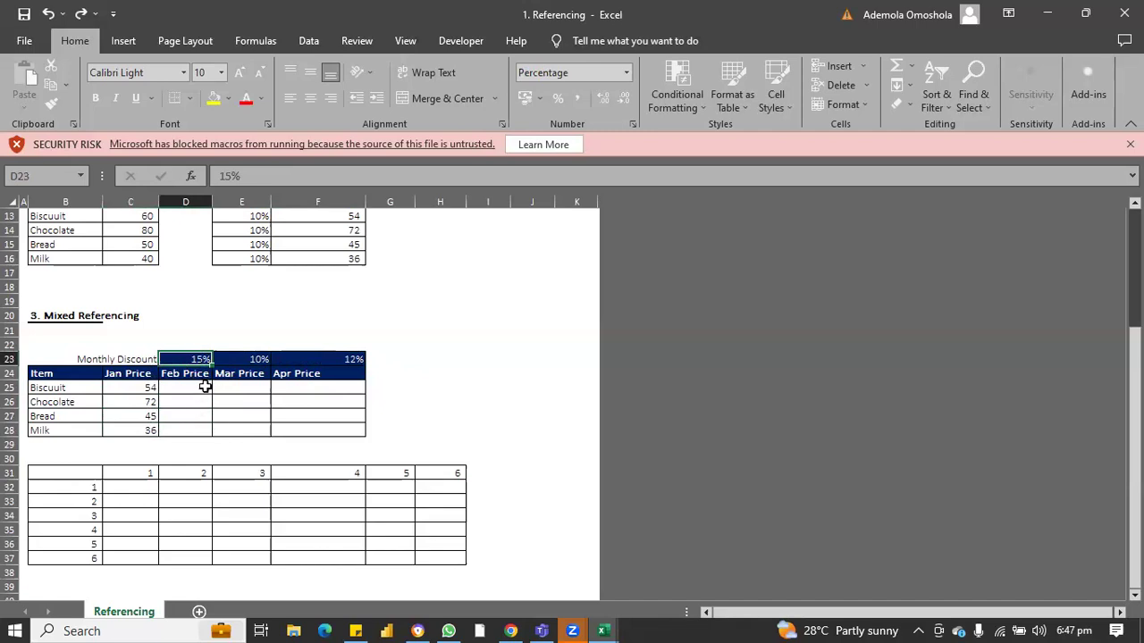
left_click(203, 388)
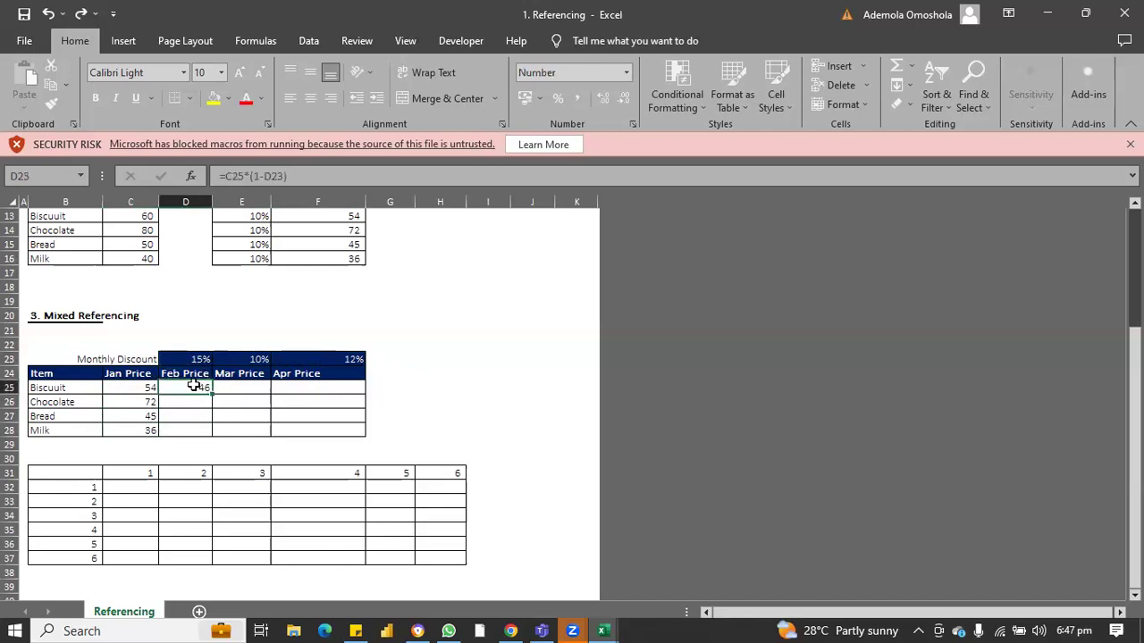
left_click(149, 387)
left_click(150, 402)
left_click(151, 416)
left_click(149, 430)
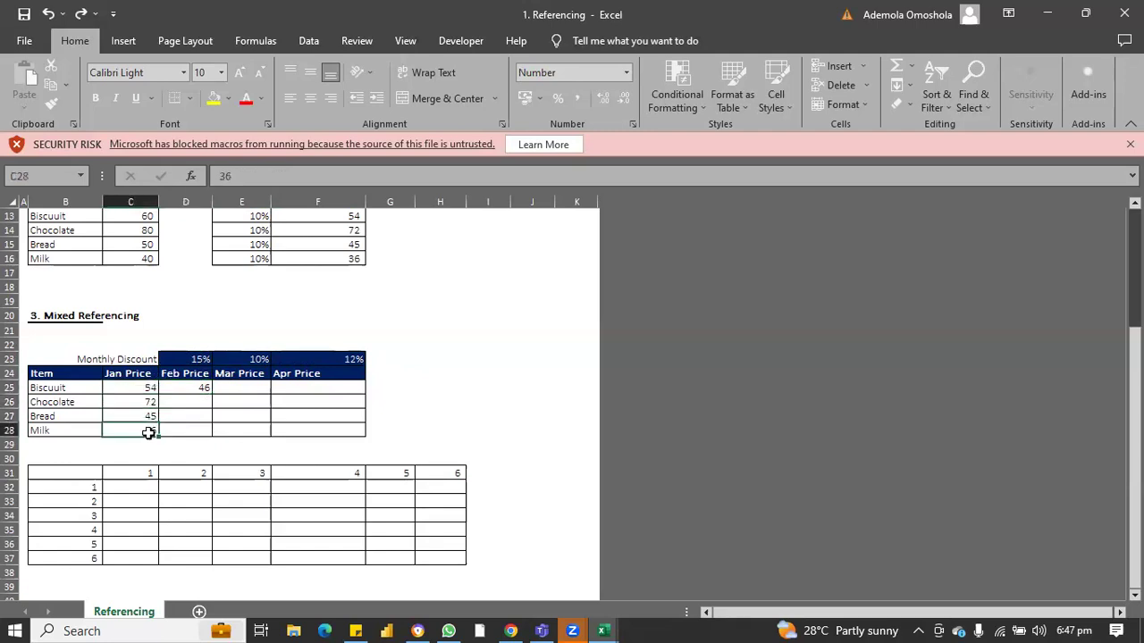
left_click(202, 389)
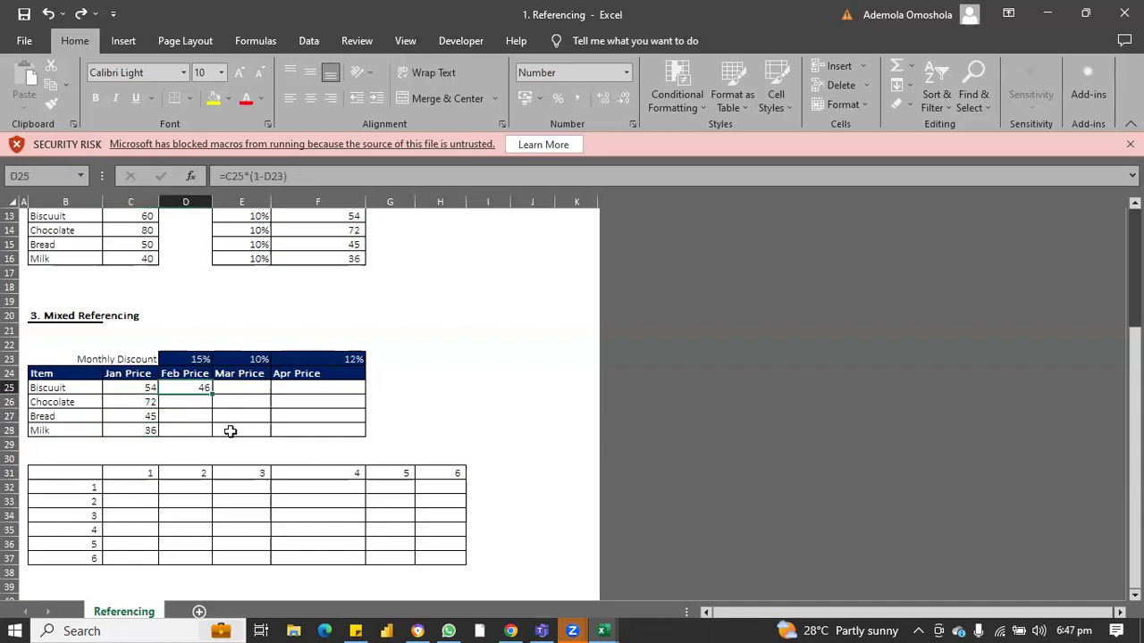
left_click(183, 359)
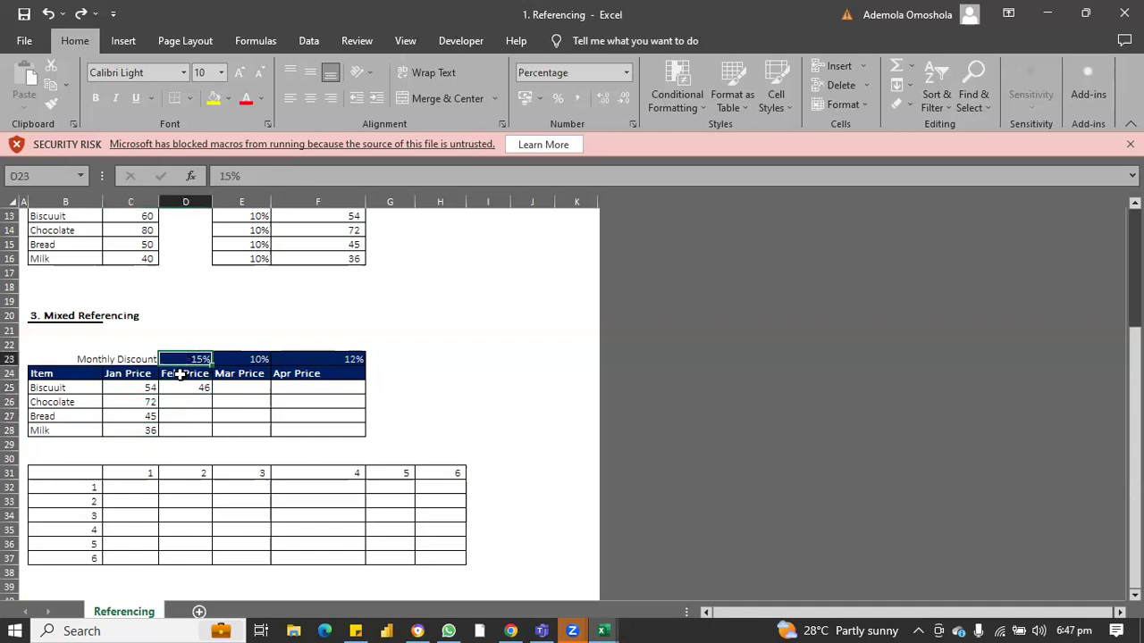
left_click(179, 375)
left_click(182, 388)
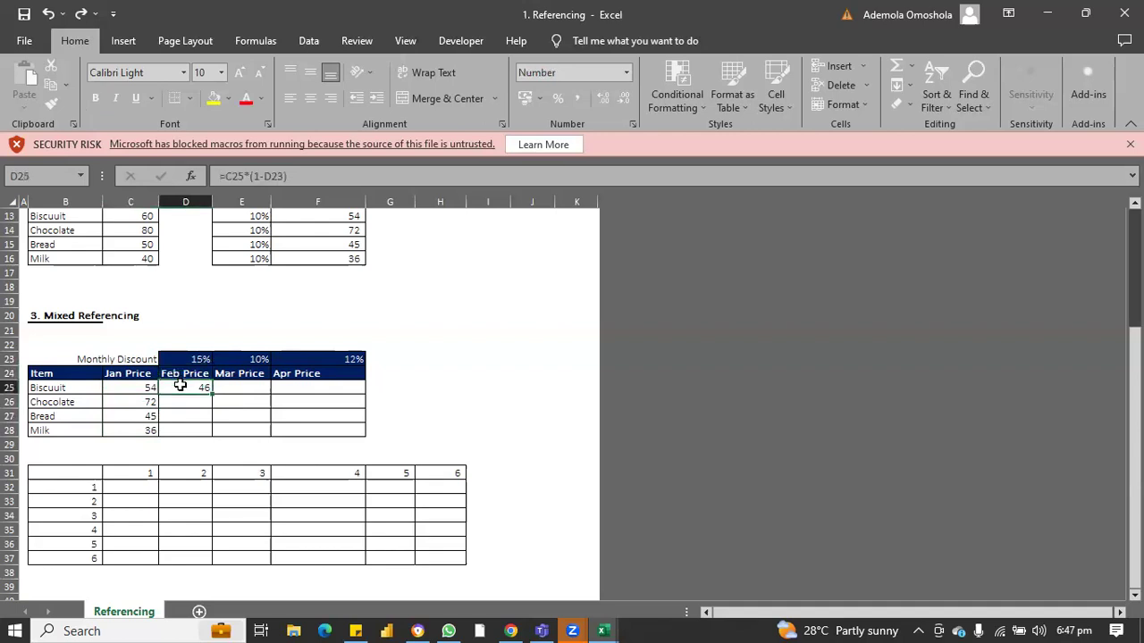
left_click(182, 407)
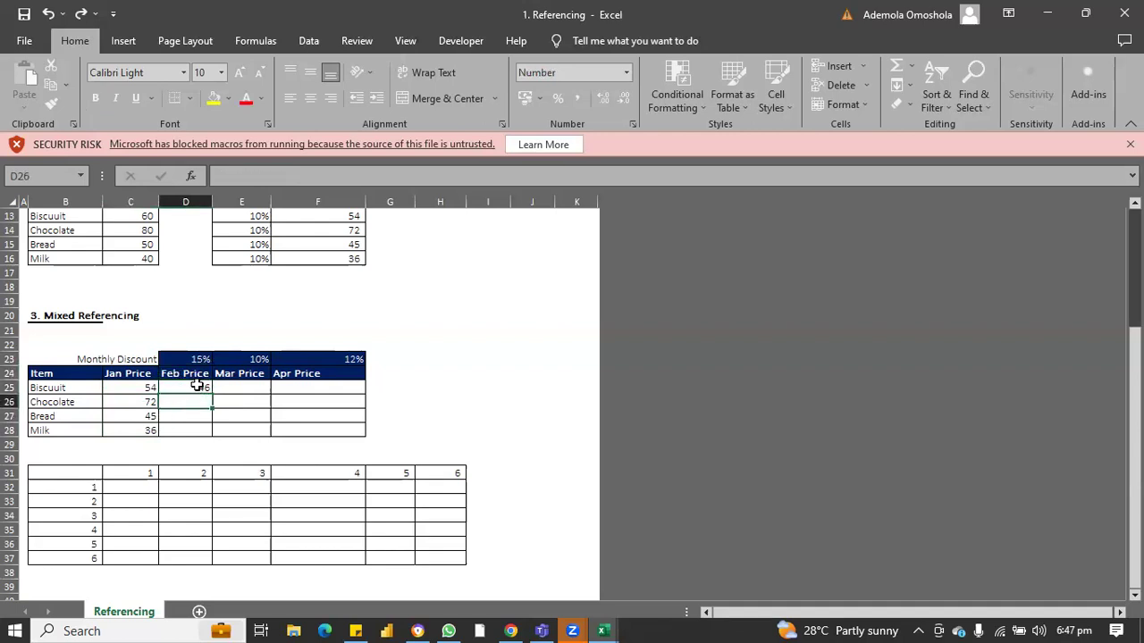
- Fill the relative formula from D25 down to D28 and inspect which cells the formulas in D25:D27 refer to
left_click(196, 388)
left_click_drag(213, 420, 211, 438)
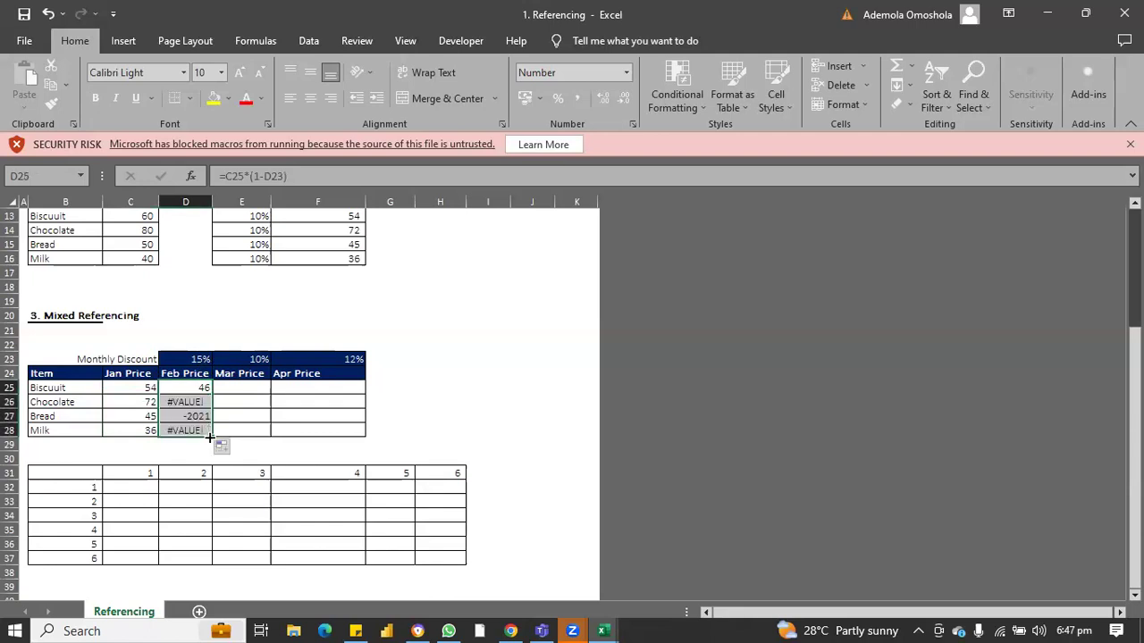
left_click(199, 386)
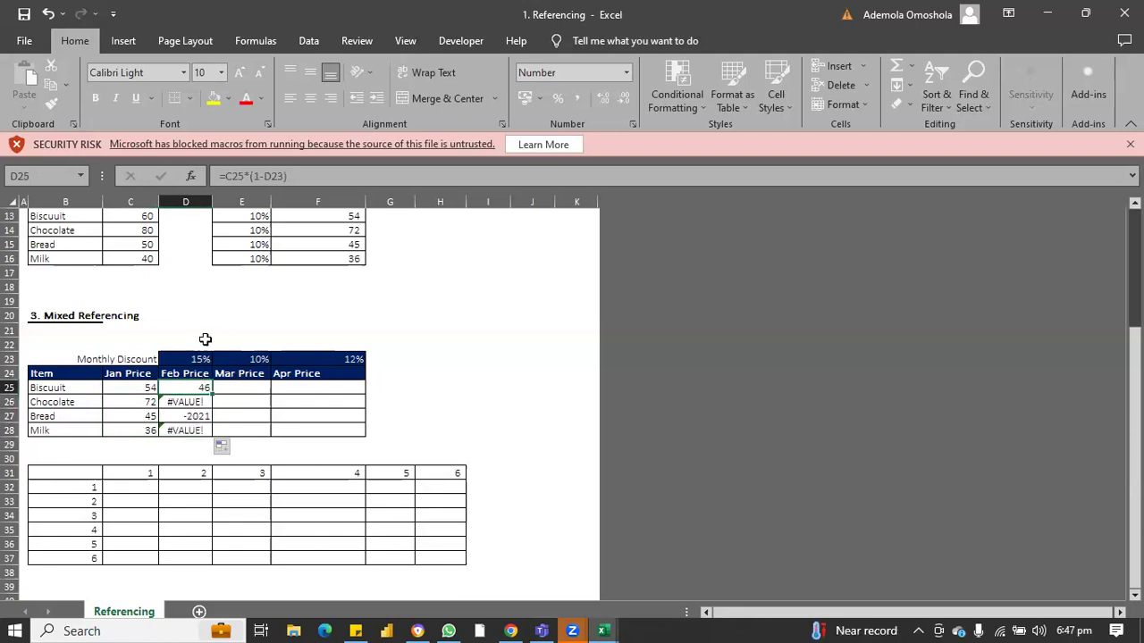
left_click(239, 178)
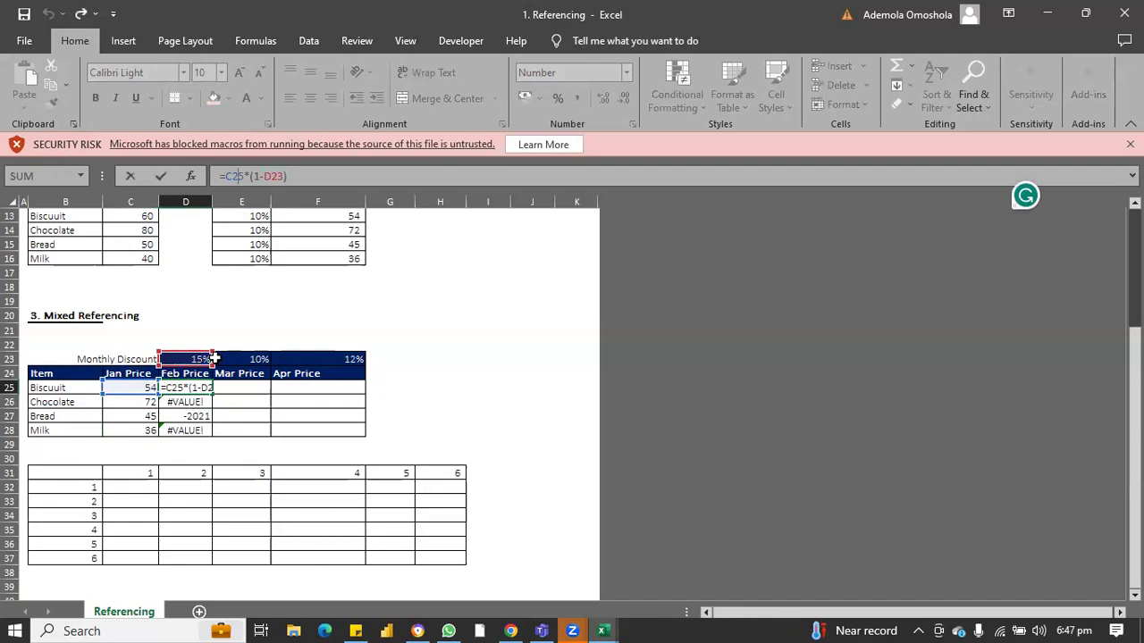
key("Return")
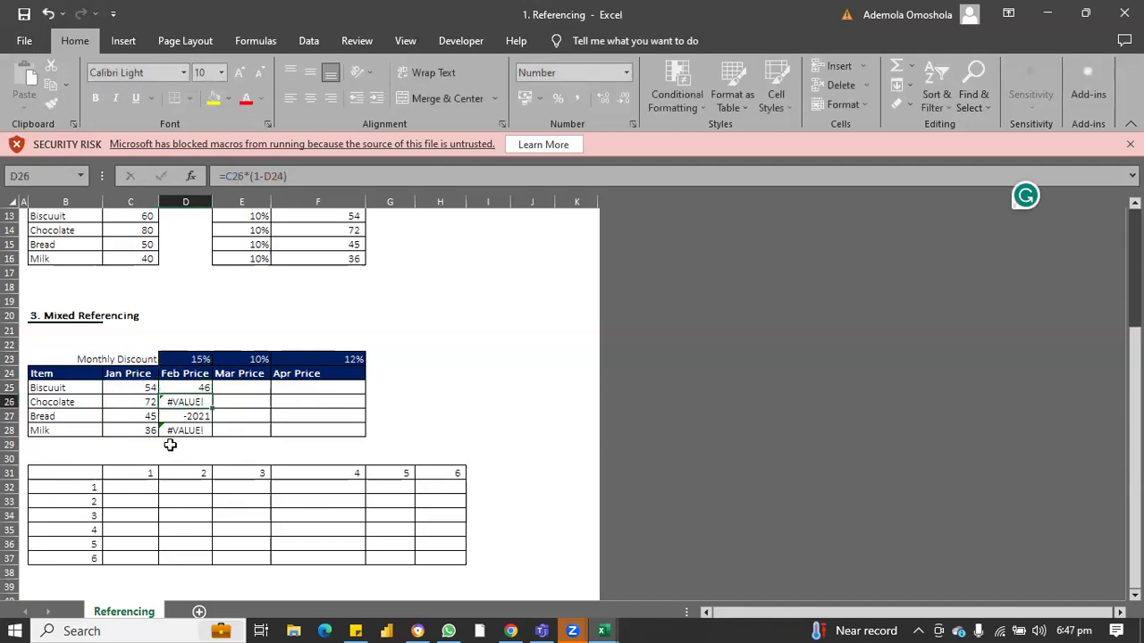
key("F2")
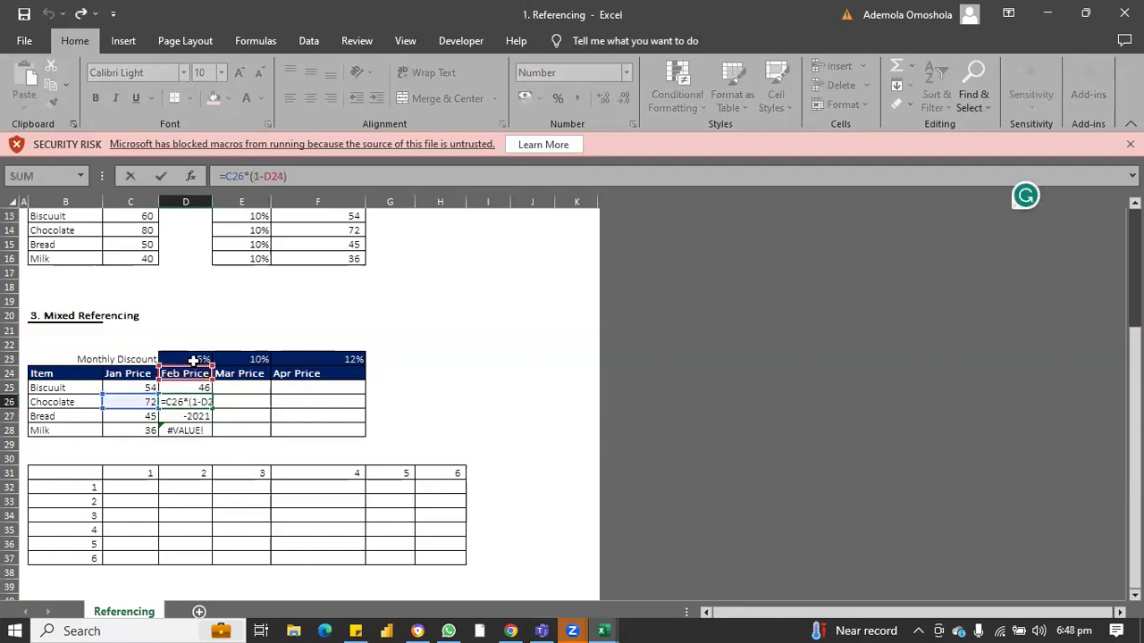
left_click(252, 177)
key("Return")
key("F2")
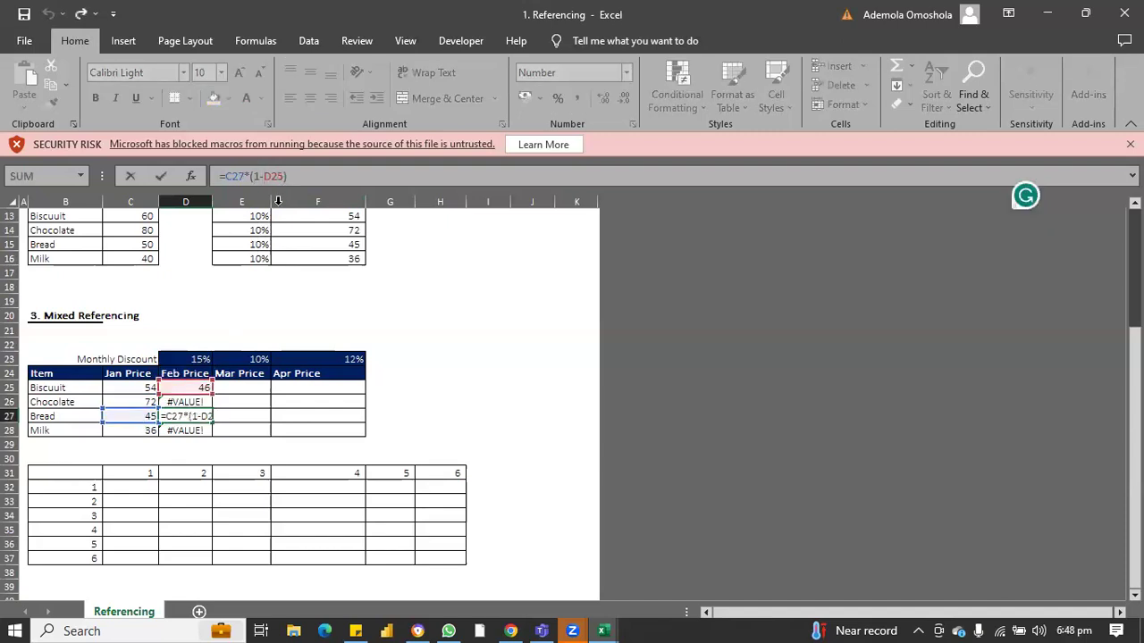
key("Return")
- Change the formula in D25 to the mixed references =$C25*(1-D$23), locking the price column and the discount row
left_click(192, 387)
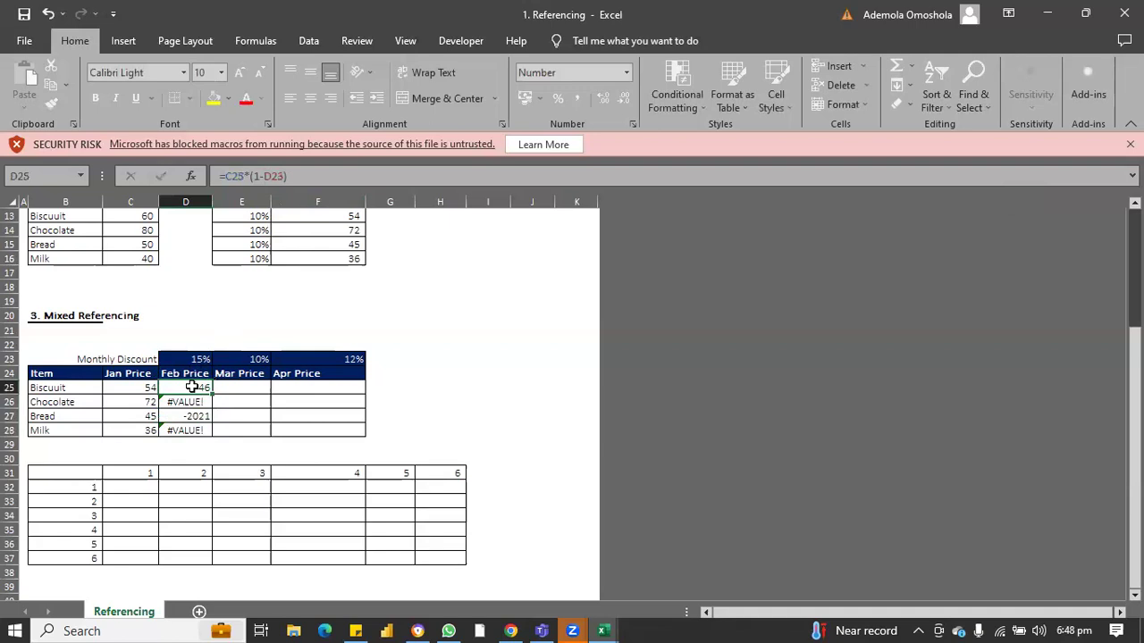
left_click(274, 176)
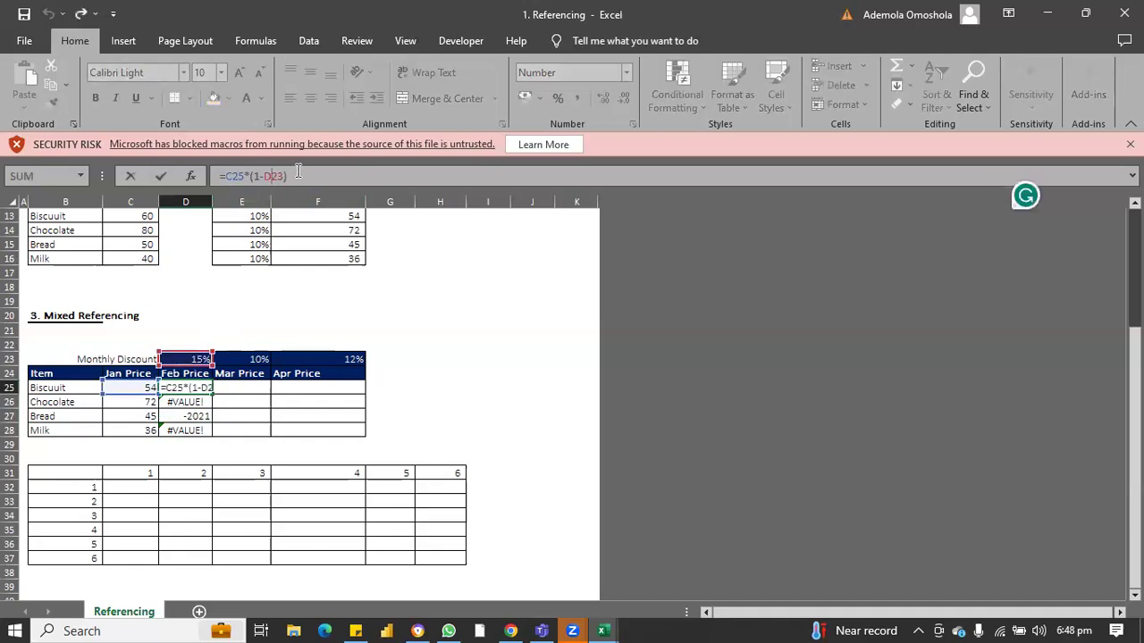
key("F4")
key("F4")
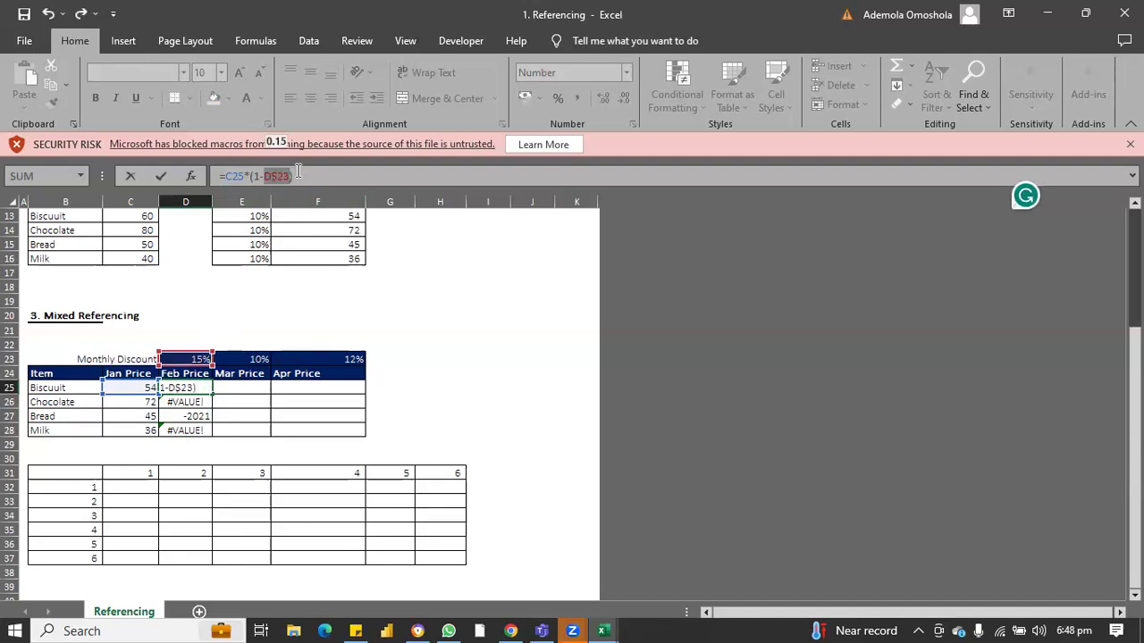
left_click(227, 176)
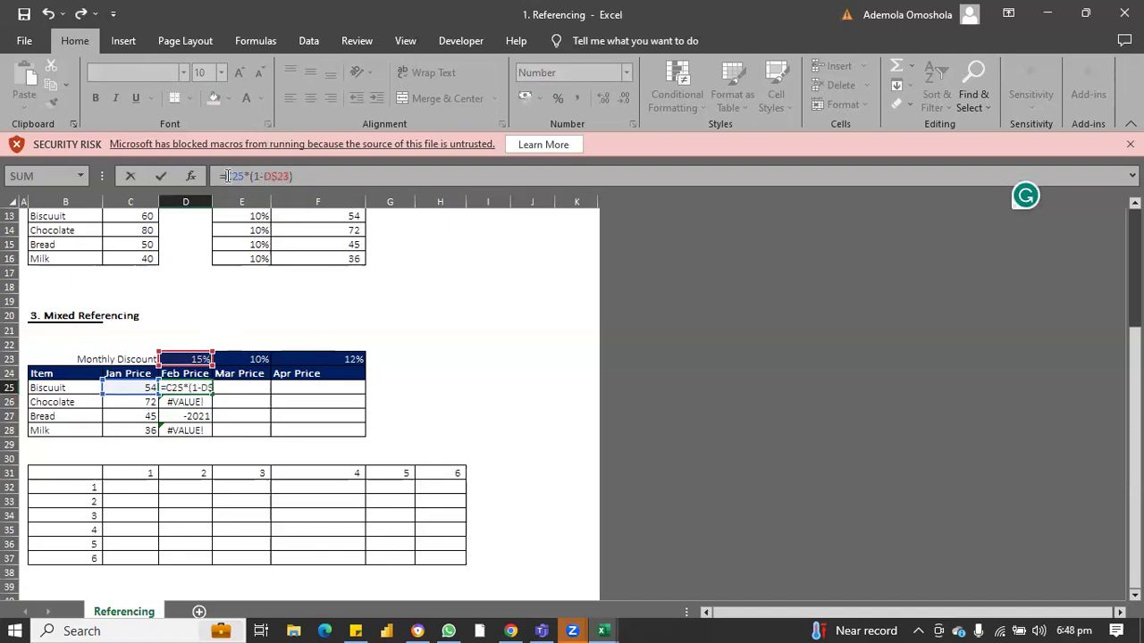
key("F4")
key("F4")
key("F4")
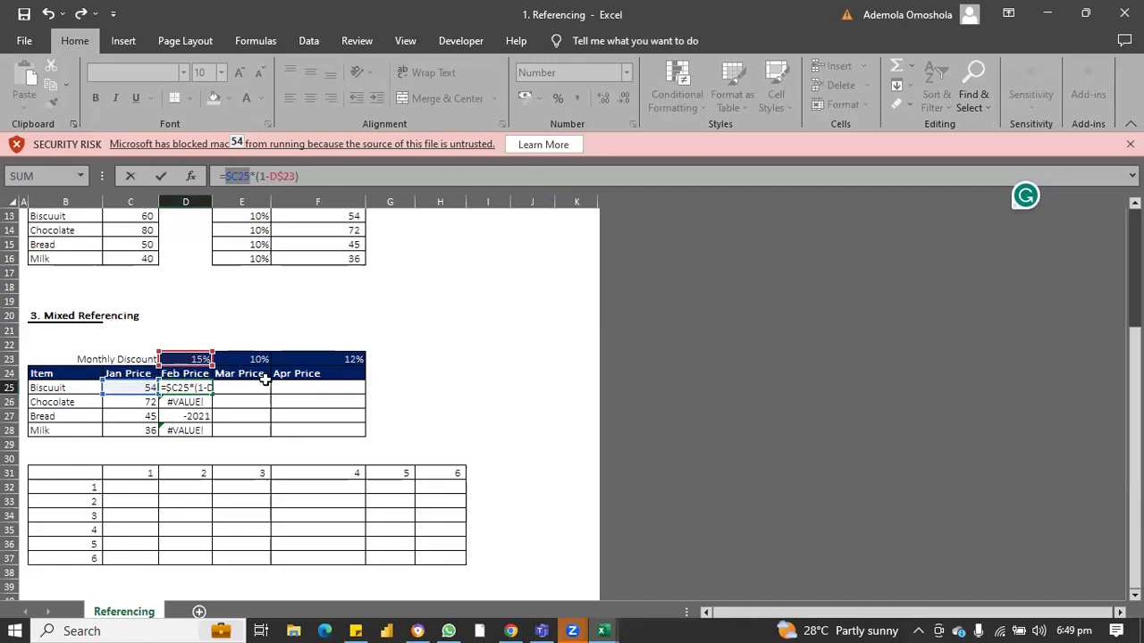
left_click(288, 176)
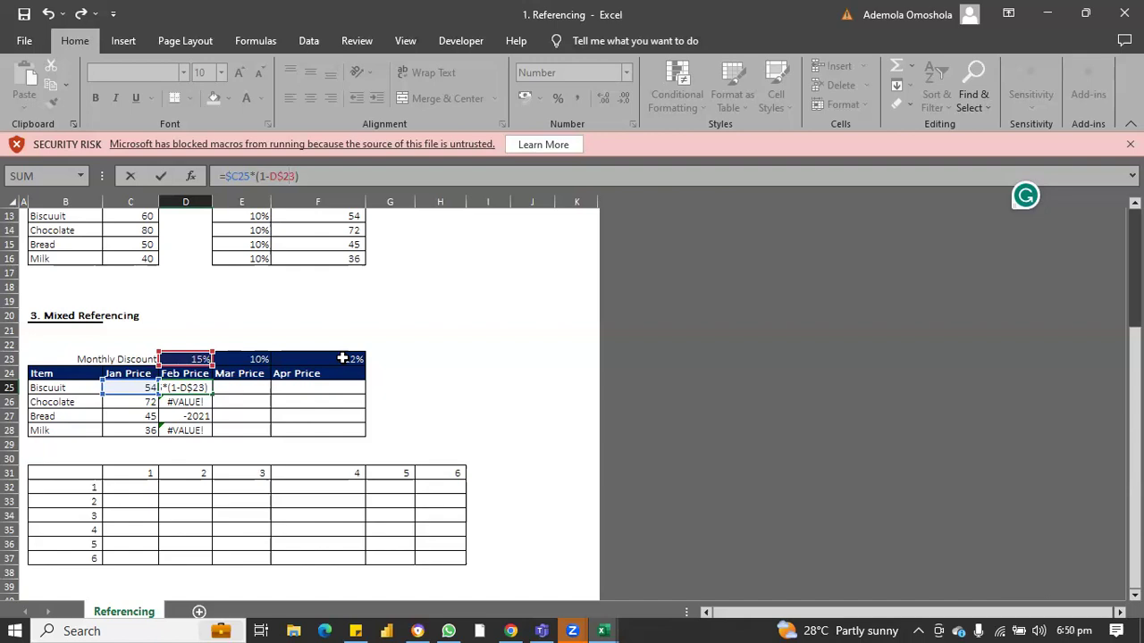
key("Return")
- Fill the mixed-reference formula from D25 across and down to F28
left_click(205, 389)
left_click_drag(213, 393, 347, 426)
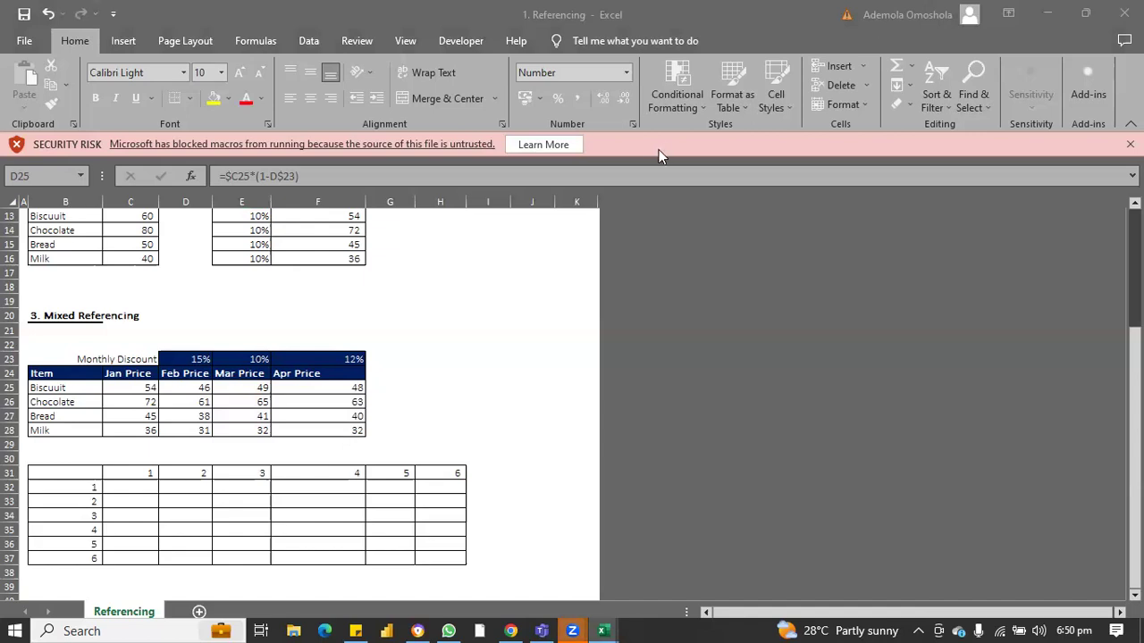
left_click(196, 389)
left_click(200, 389)
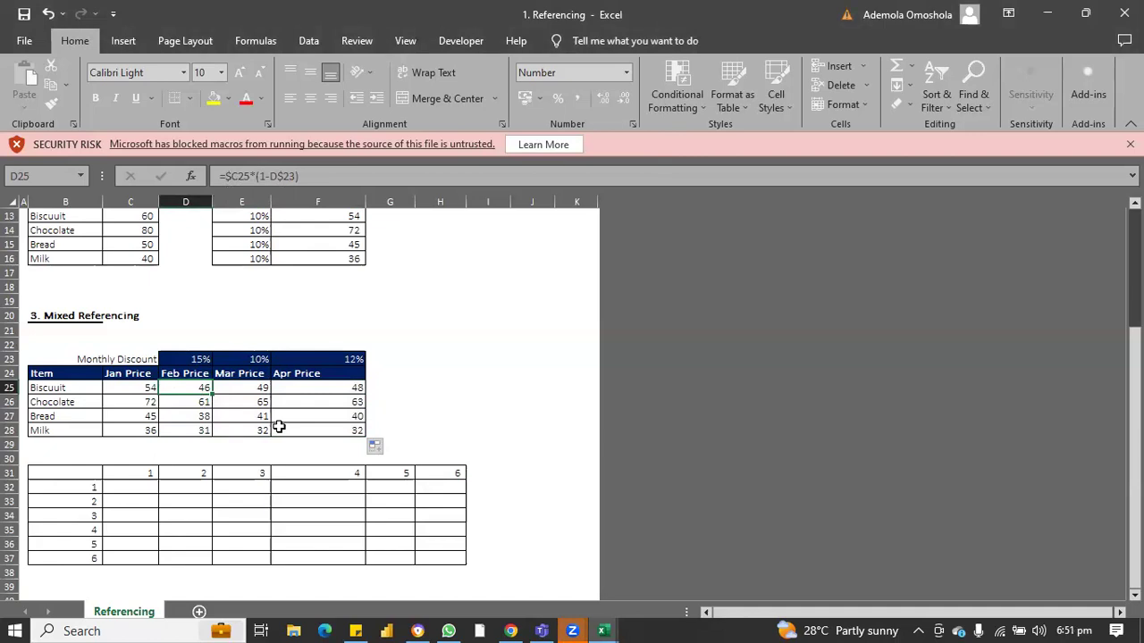
key("alt+Tab")
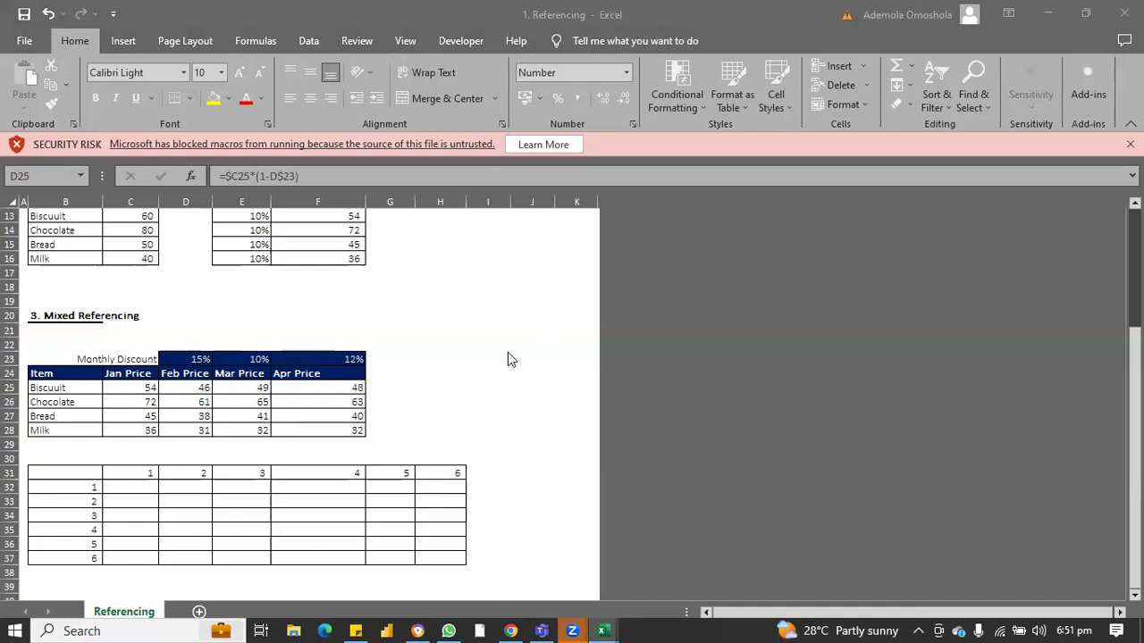
- Extend the number table's row headings to 15 in B46 and its column headings to 9 in K31
scroll(506, 366, "down", 5)
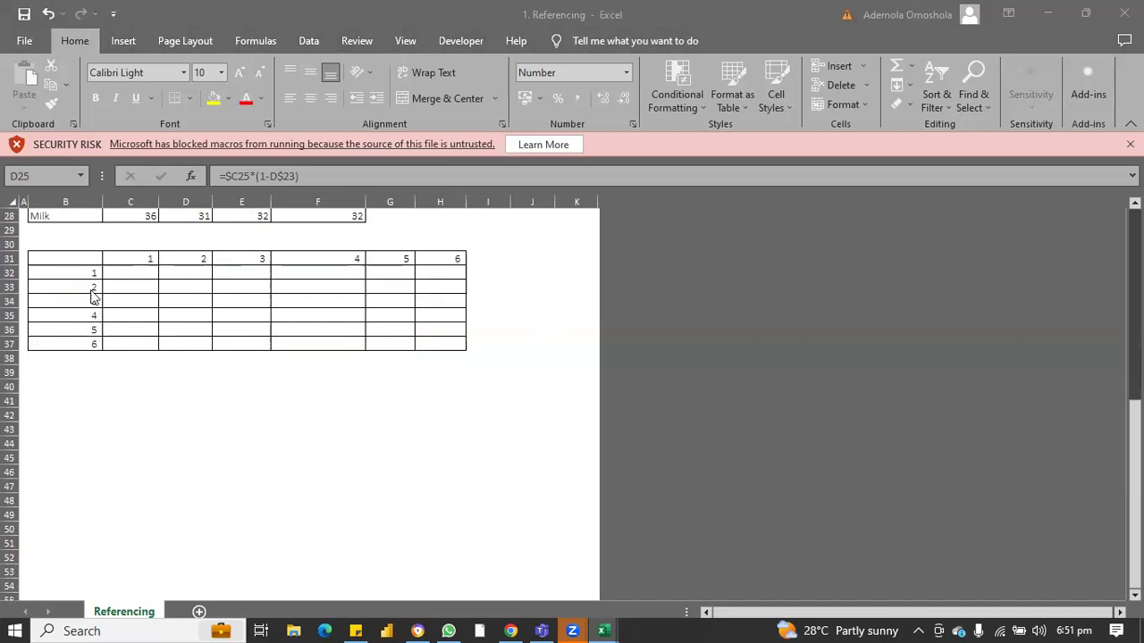
left_click_drag(90, 271, 98, 473)
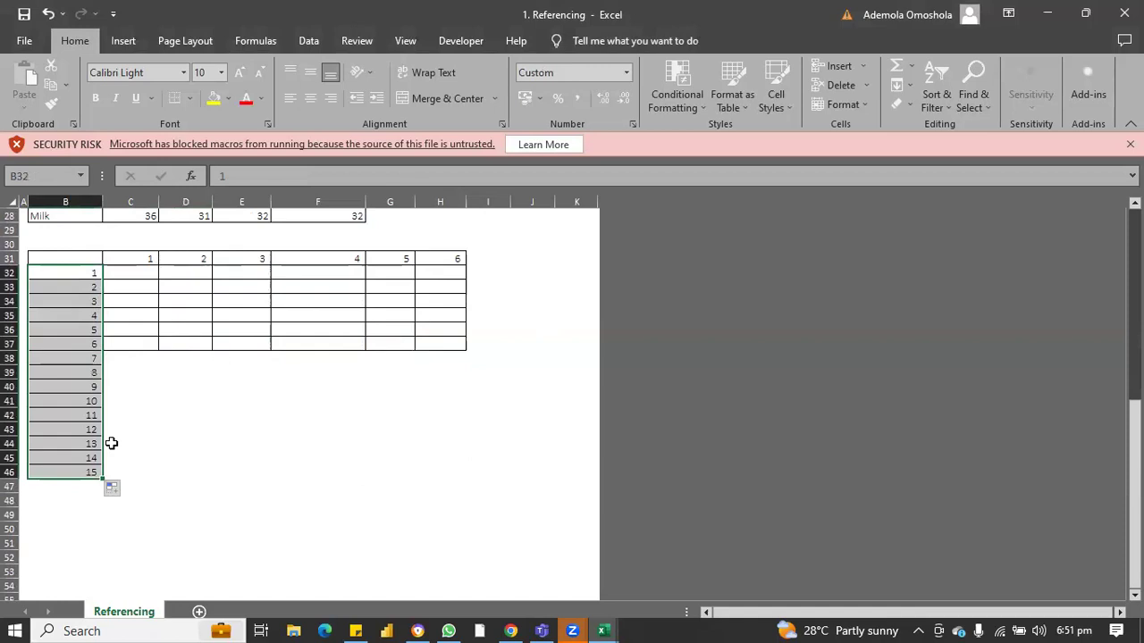
left_click(149, 257)
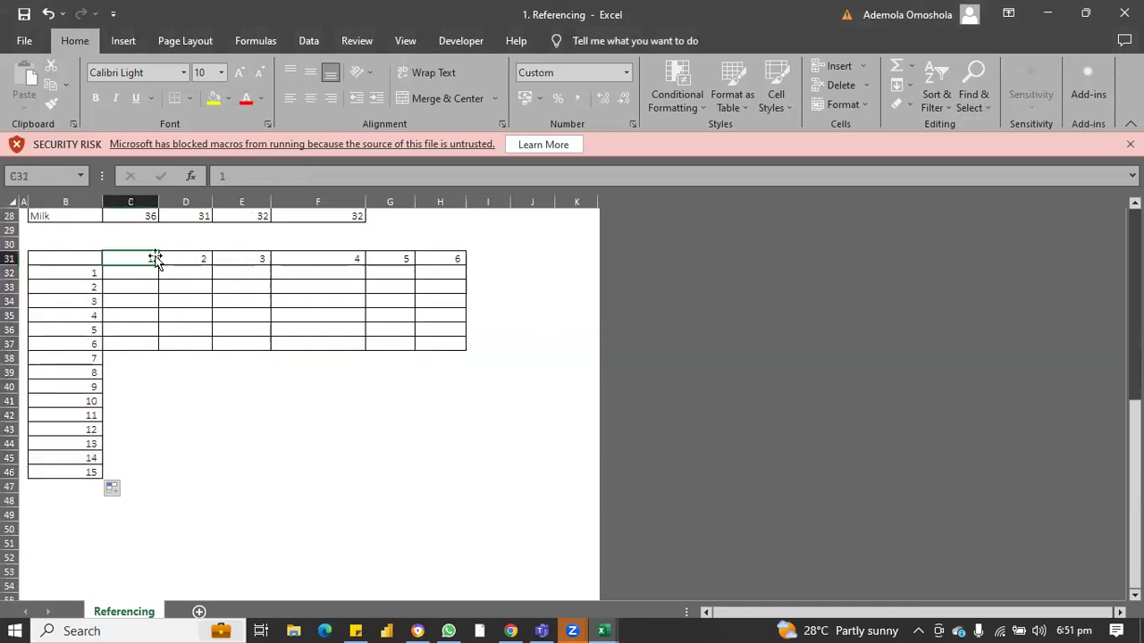
left_click_drag(276, 257, 587, 264)
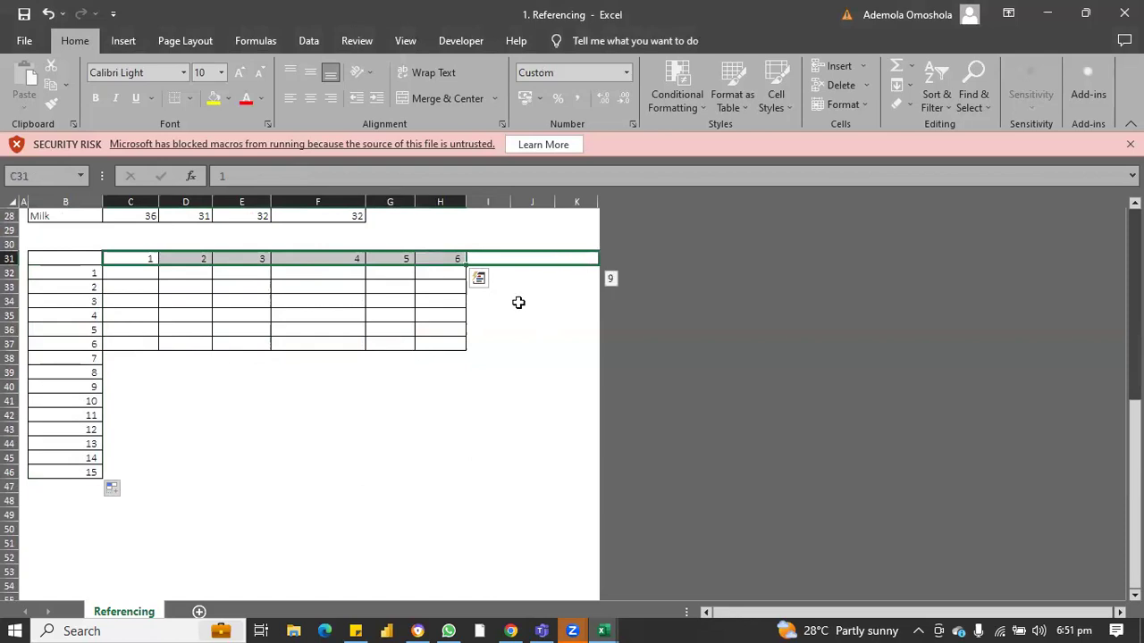
- Narrow column K, unhide columns XFC and XFD beside it, and enter the heading 10 in a widened XFC31
left_click_drag(602, 202, 575, 202)
left_click(599, 200)
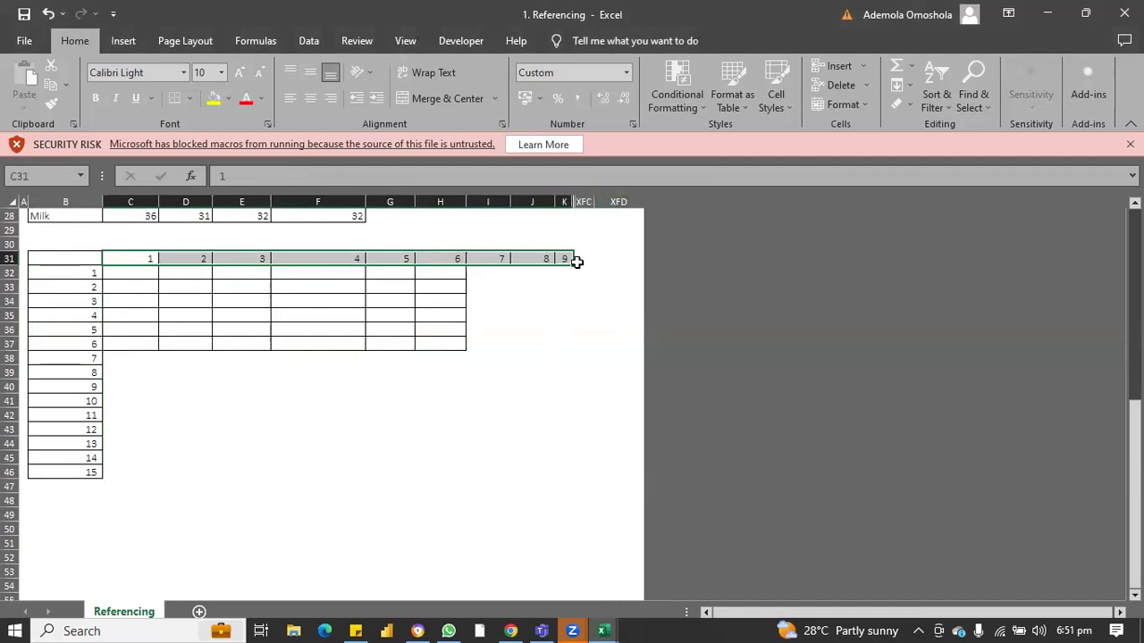
left_click(579, 259)
type("10")
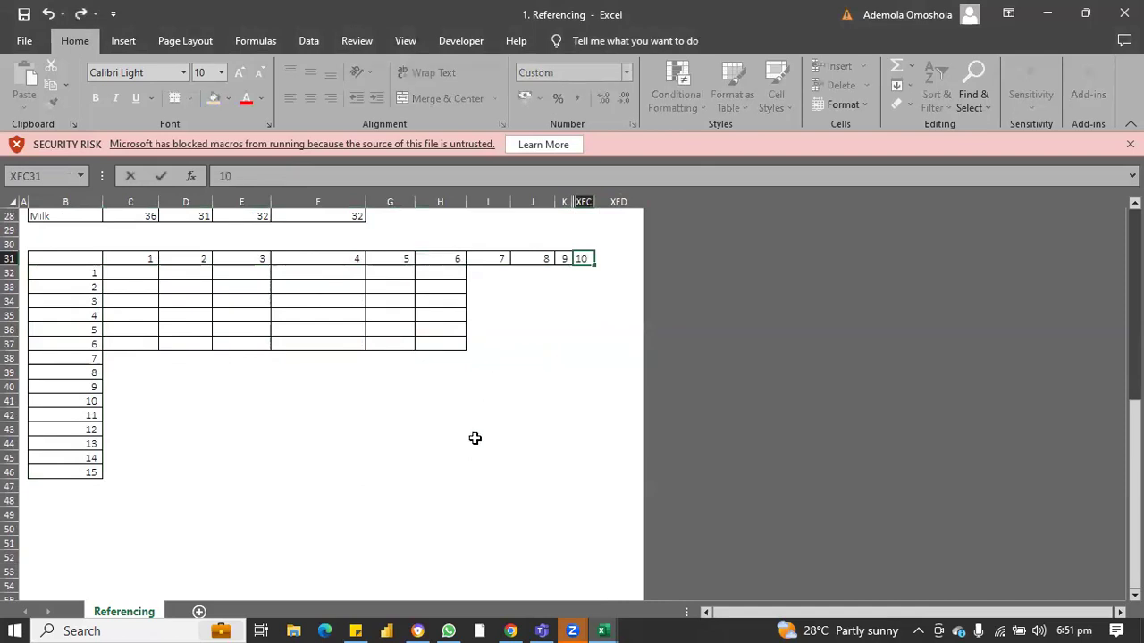
left_click(489, 357)
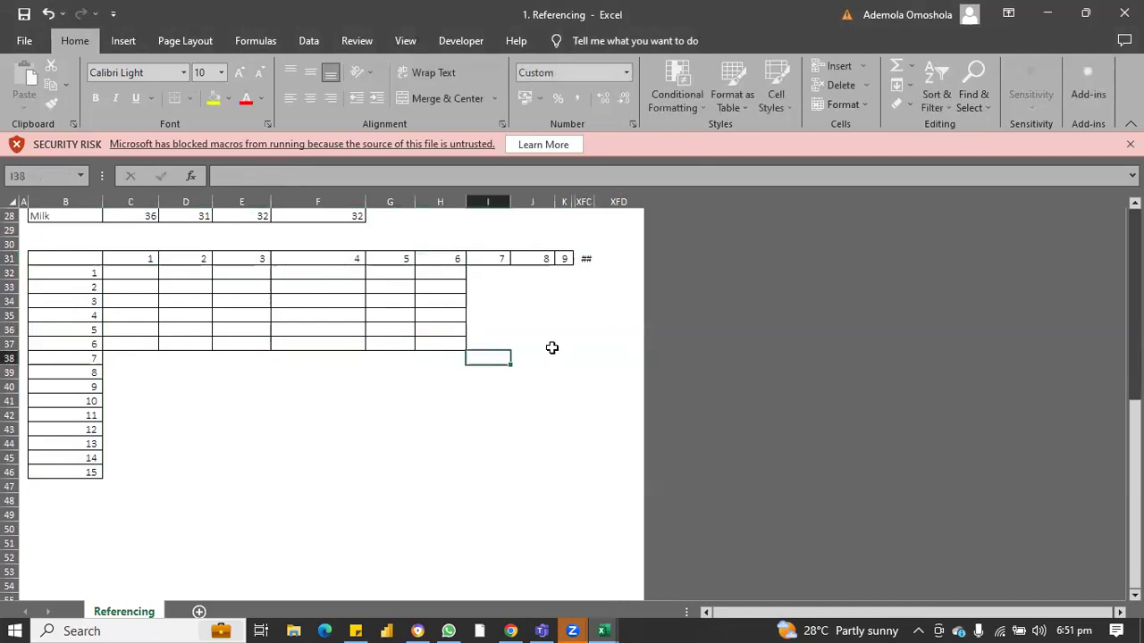
left_click_drag(591, 201, 610, 201)
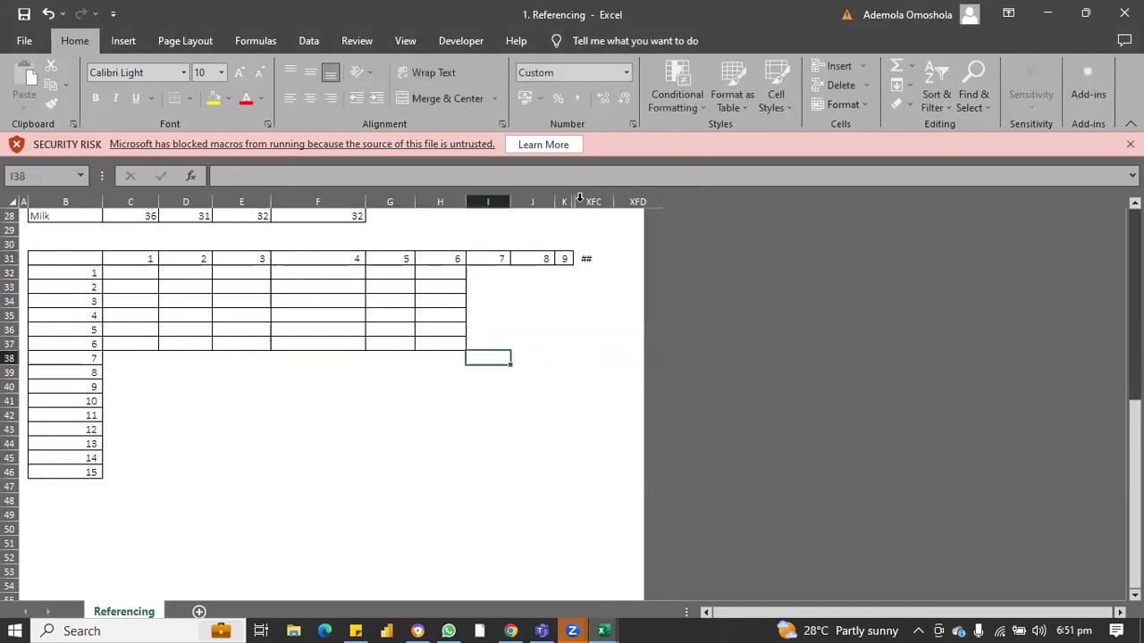
- Copy the bordered cell format from C37 onto the added table areas C38:XFC46 and I32:XFC37
left_click(129, 343)
left_click(51, 103)
left_click_drag(127, 360, 546, 449)
key("Escape")
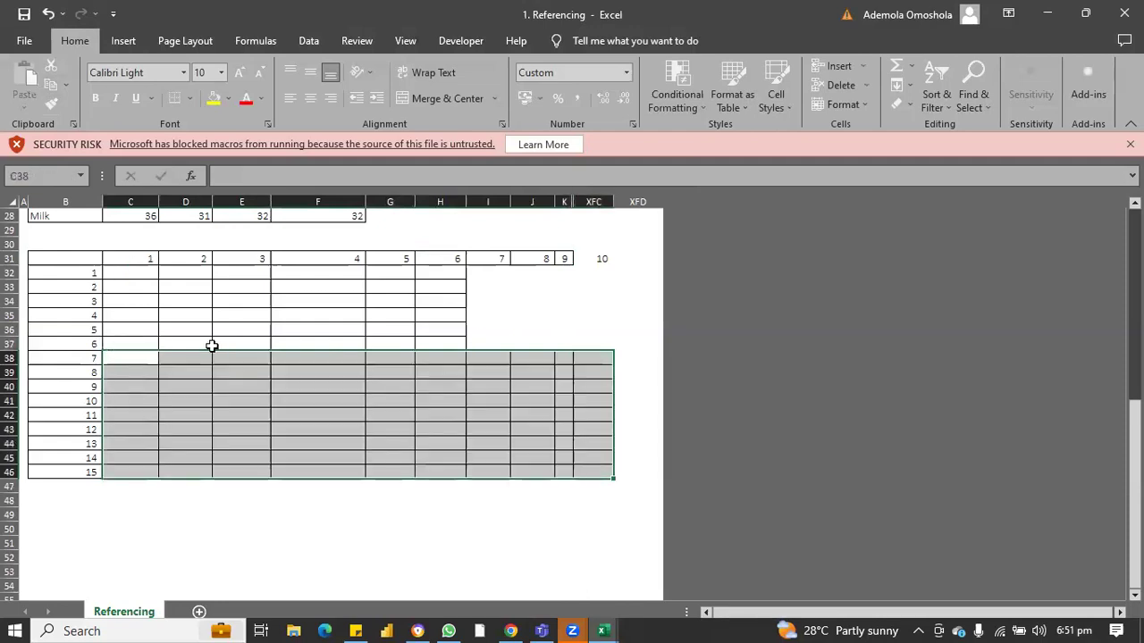
left_click(122, 345)
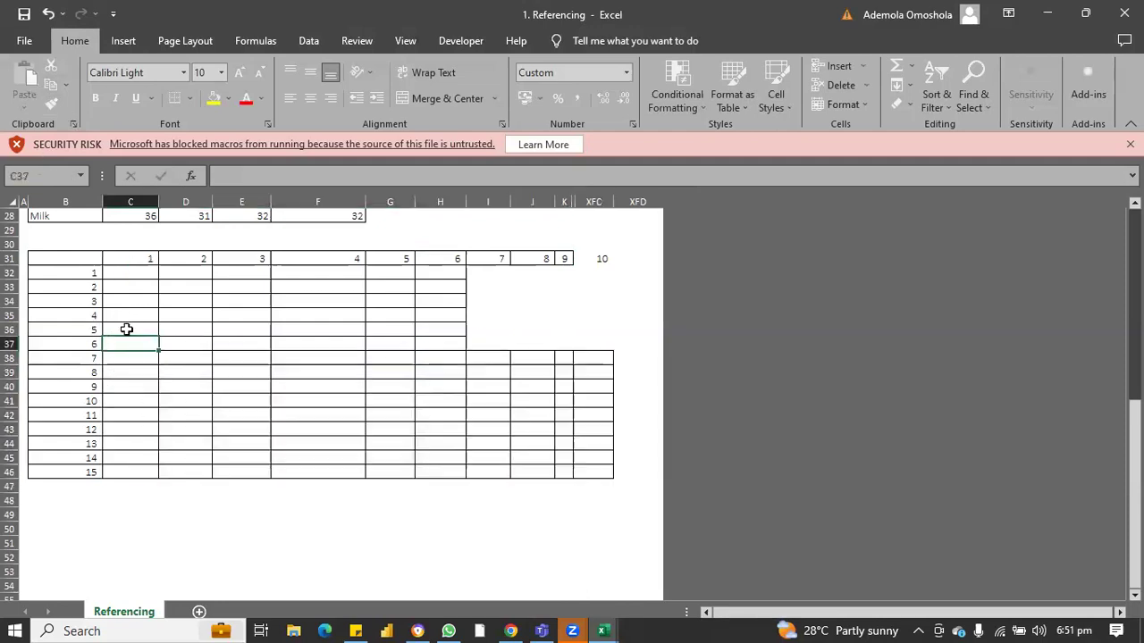
left_click(50, 105)
mouse_move(478, 273)
left_mouse_down()
mouse_move(631, 334)
mouse_move(585, 347)
left_mouse_up()
- Copy the heading cell format from K31 onto the heading 10 in XFC31
left_click(564, 258)
left_click(50, 103)
left_click(595, 260)
left_click(561, 258)
double_click(52, 105)
left_click(594, 259)
left_click(481, 297)
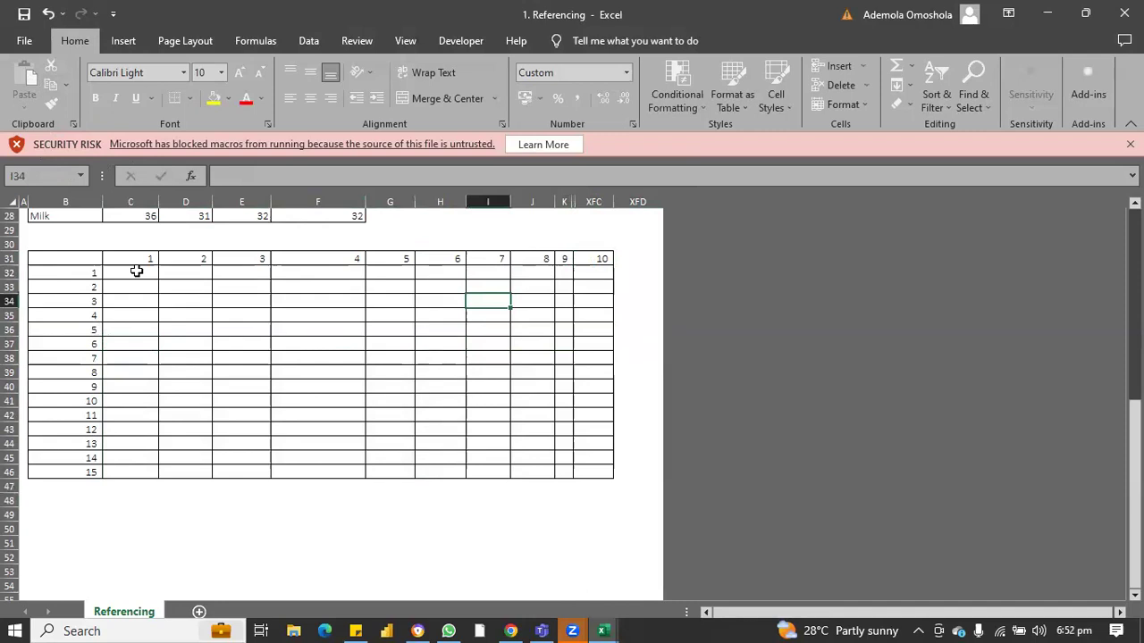
- Enter the formula =B32*C31 in cell C32 to multiply the first row heading by the first column heading
left_click(133, 272)
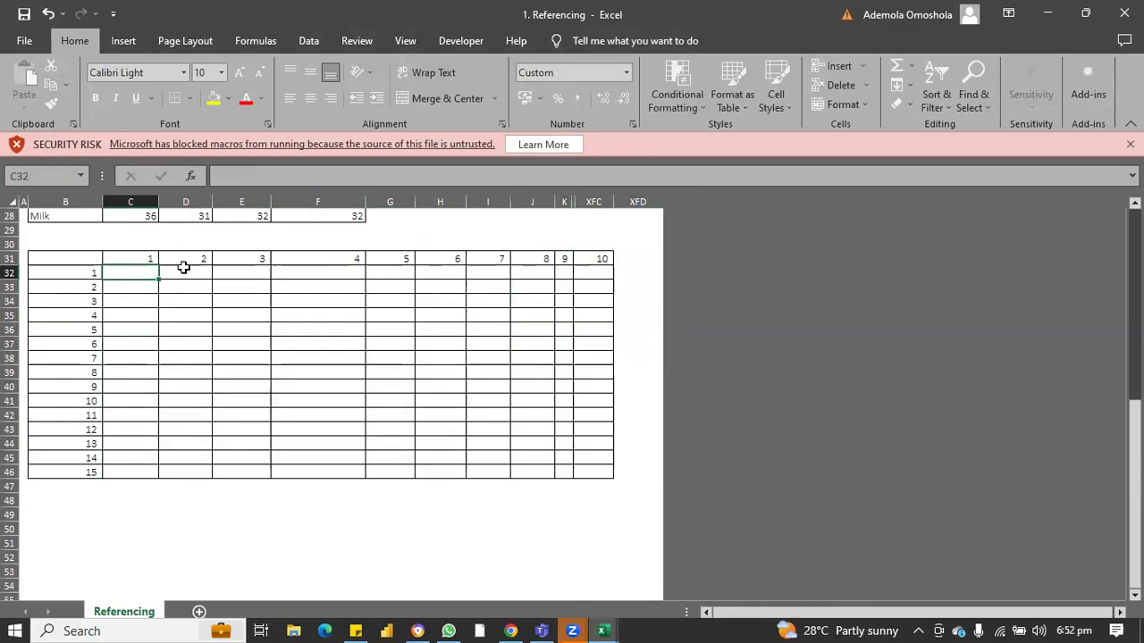
type("=")
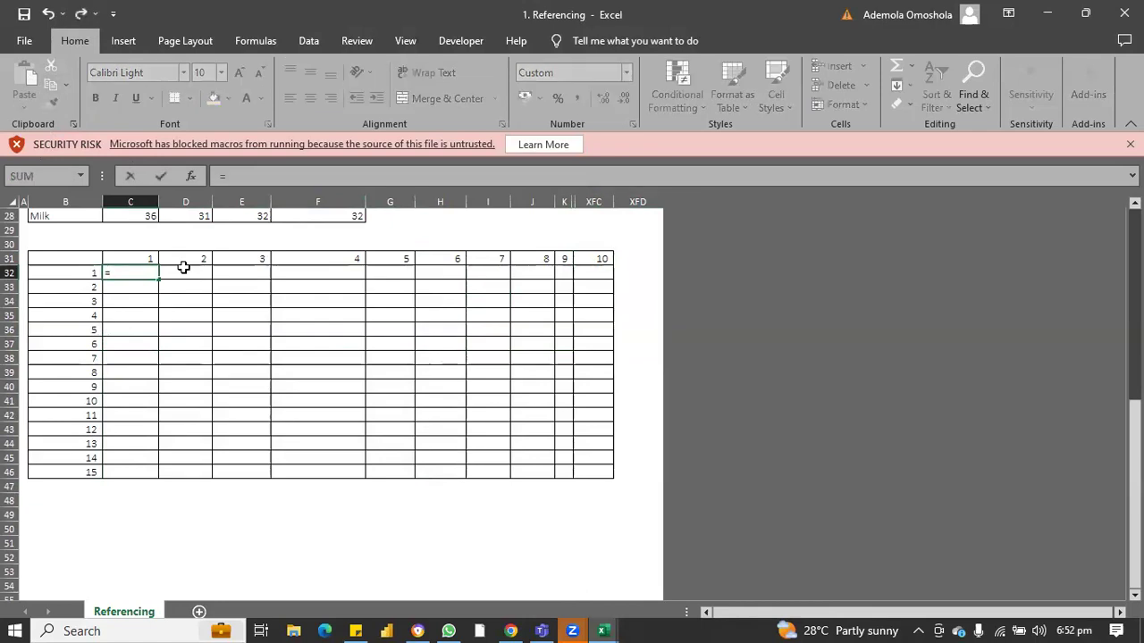
left_click(88, 271)
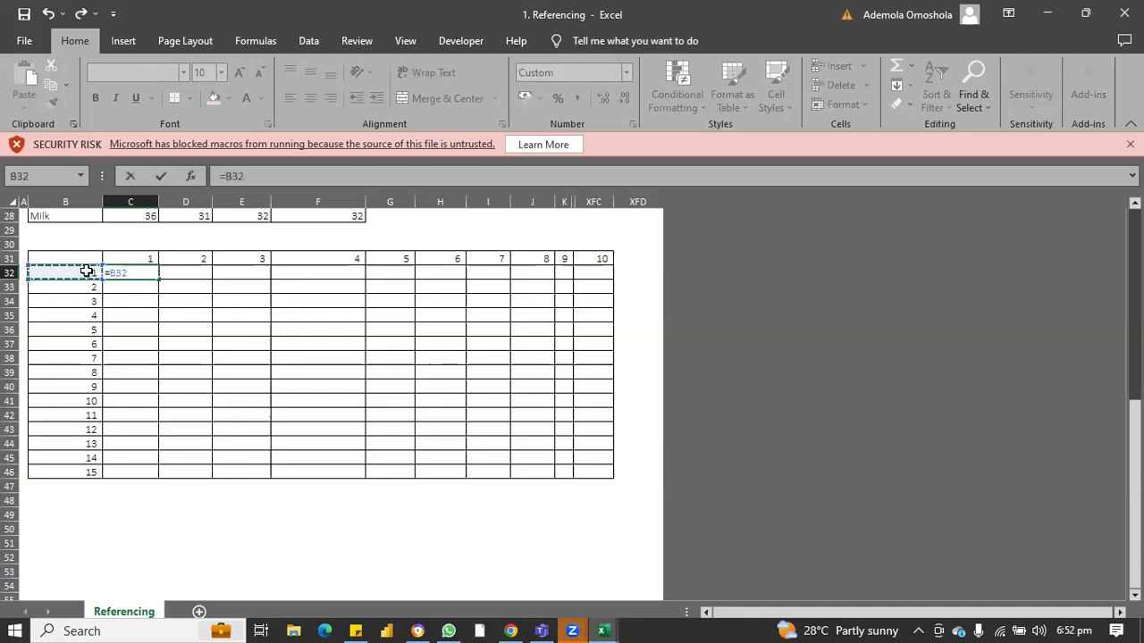
type("*")
left_click(145, 256)
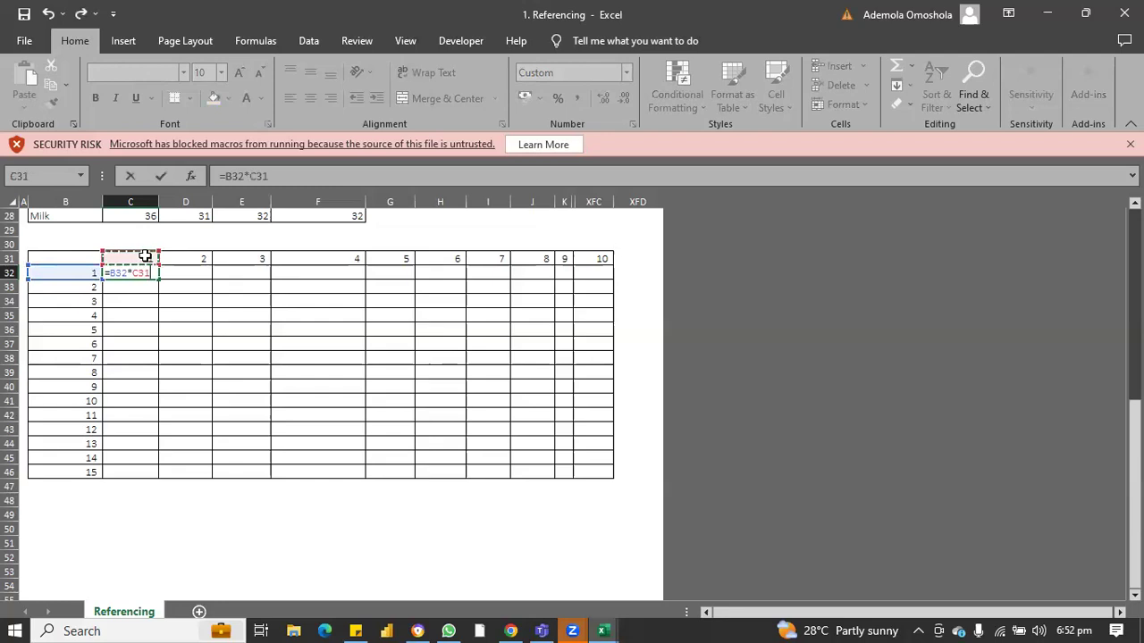
key("Return")
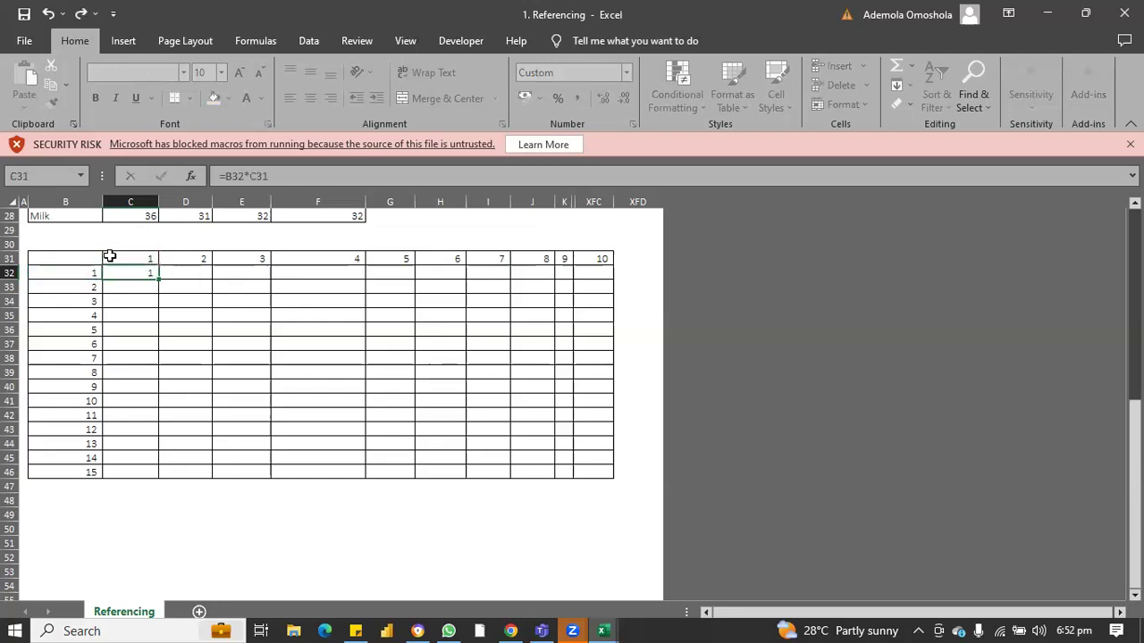
- Try filling the relative formula from C32 across and down the whole table body, and undo the fill
left_click(150, 274)
mouse_move(158, 278)
left_mouse_down()
mouse_move(158, 452)
mouse_move(706, 539)
mouse_move(695, 538)
left_mouse_up()
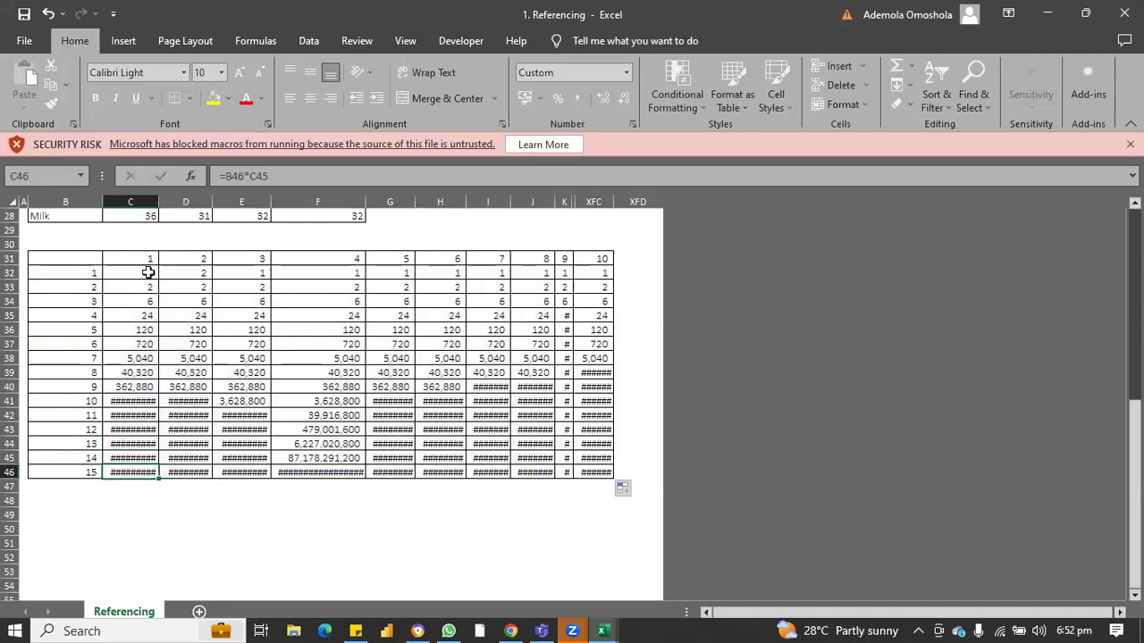
key("ctrl+z")
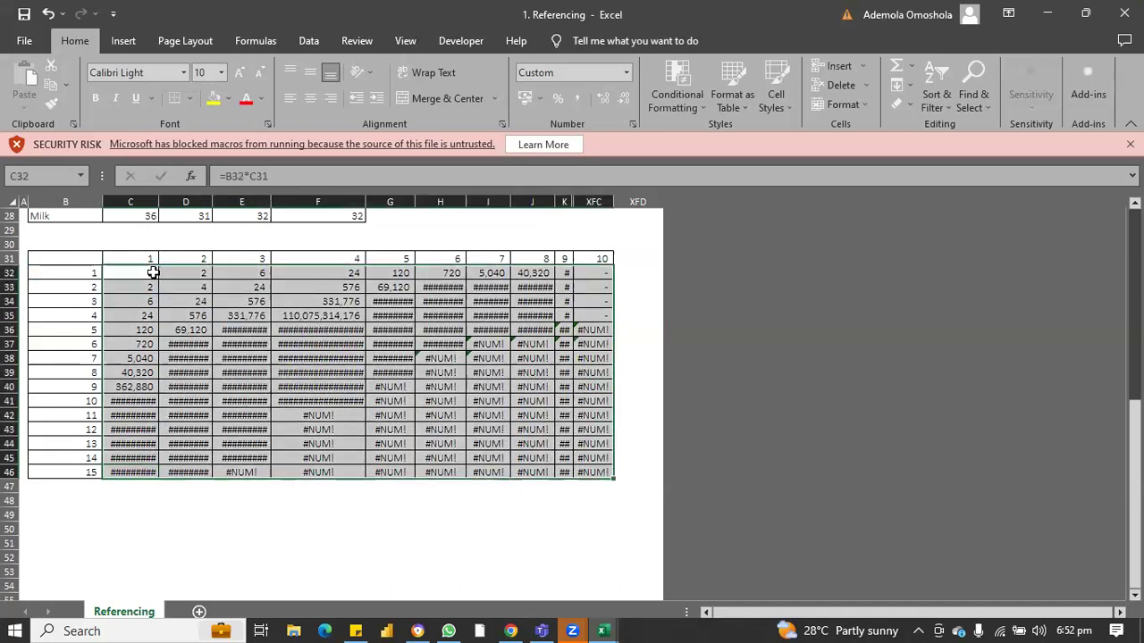
key("ctrl+z")
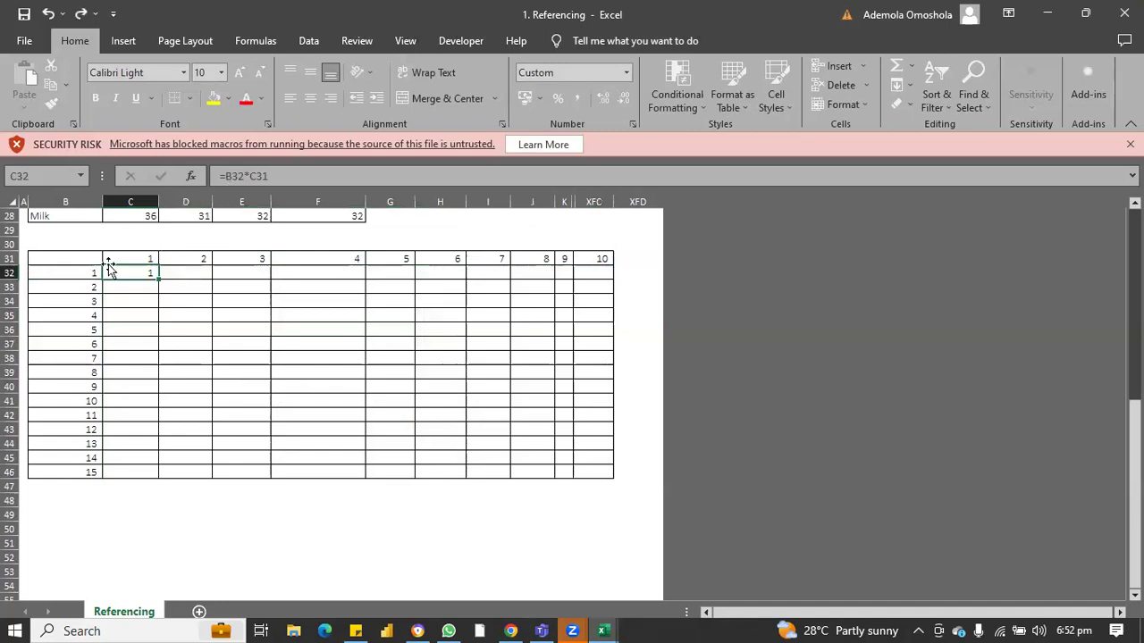
- Change the formula in C32 to the mixed references =$B32*C$31
double_click(154, 279)
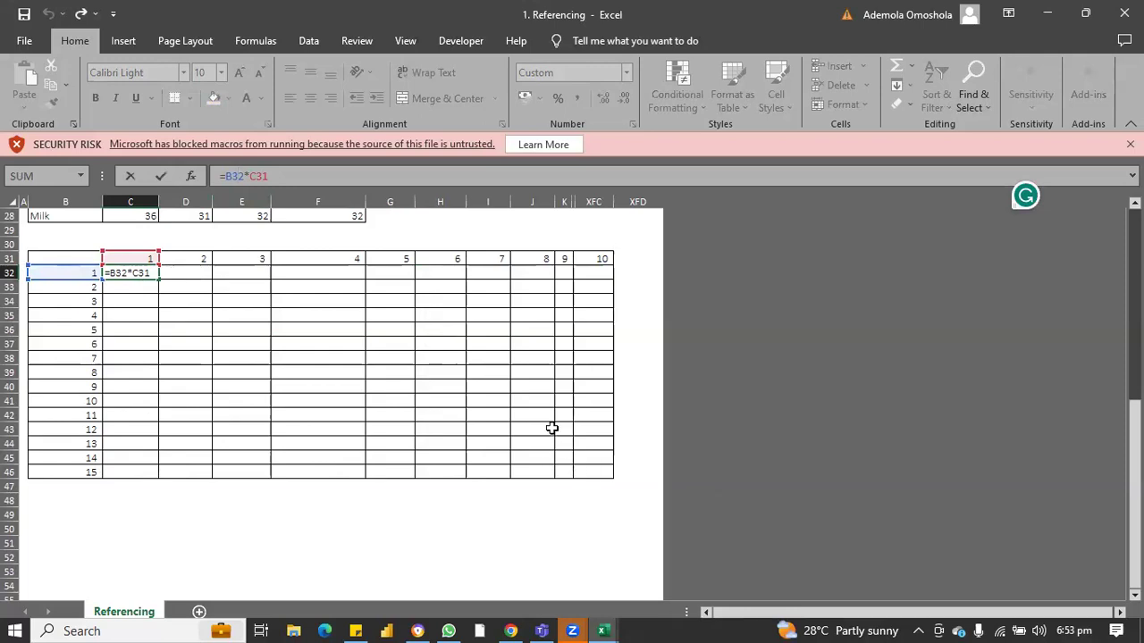
left_click(230, 176)
key("F4")
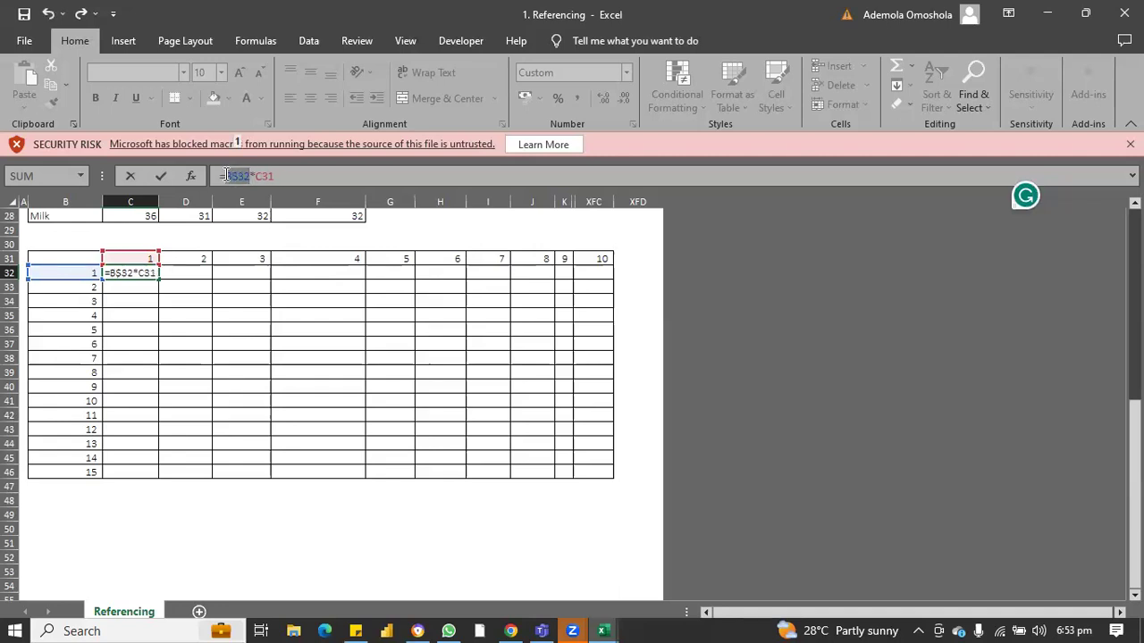
key("F4")
left_click(228, 175)
key("F4")
key("F4")
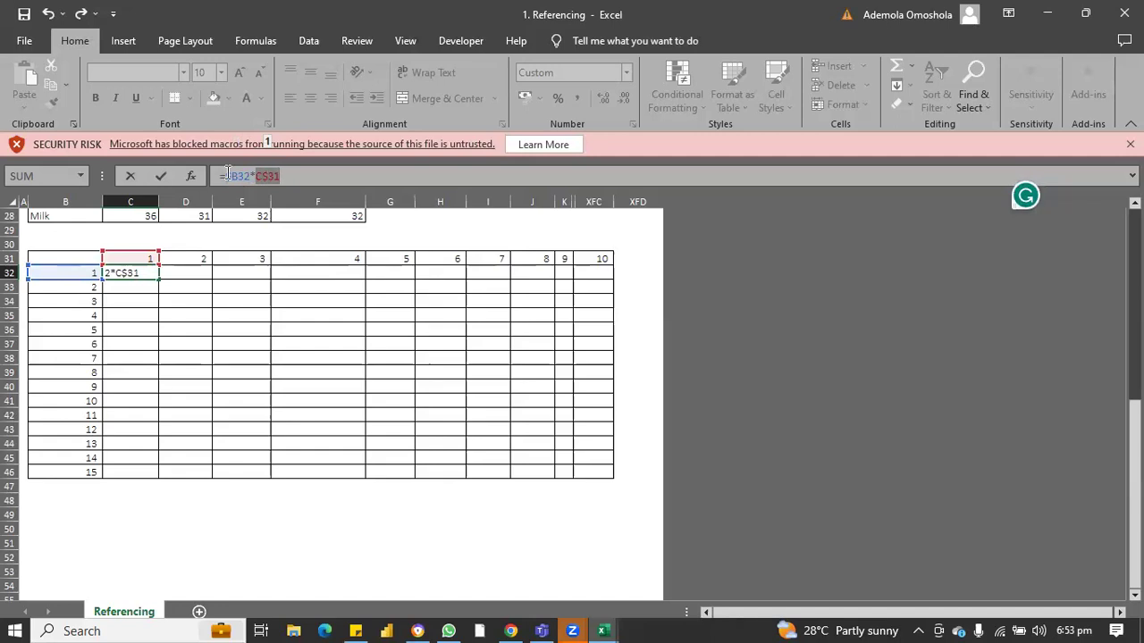
key("Return")
- Fill the mixed-reference formula from C32 down to row 46 and across to column XFC
left_click(152, 275)
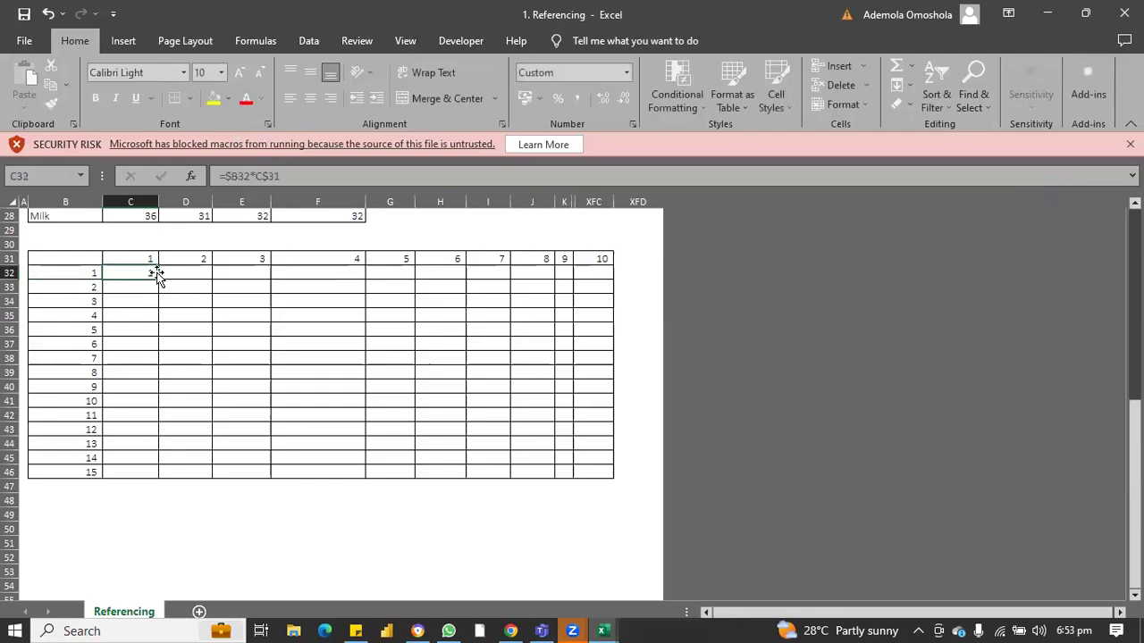
double_click(157, 280)
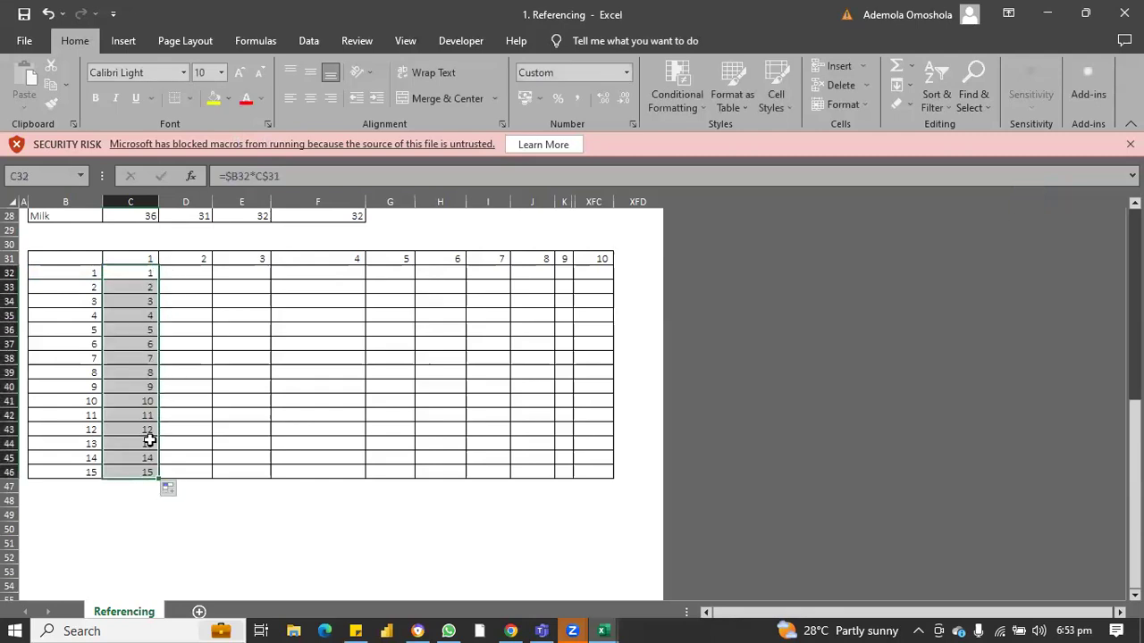
left_click_drag(159, 478, 597, 475)
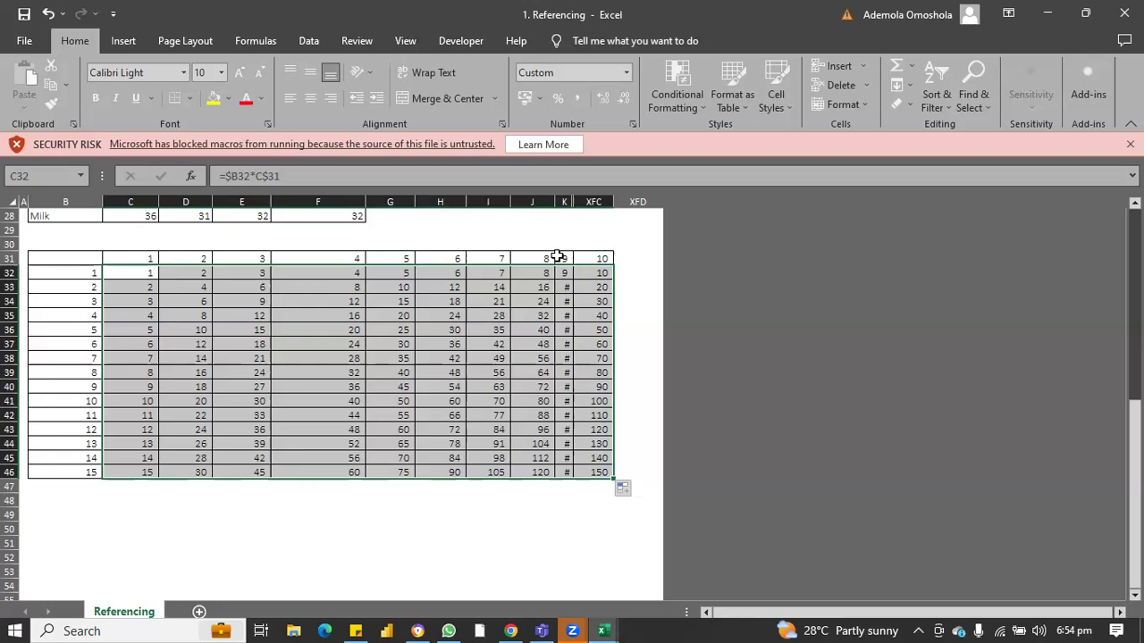
- Widen column K so its two- and three-digit products fit
left_click_drag(573, 202, 588, 202)
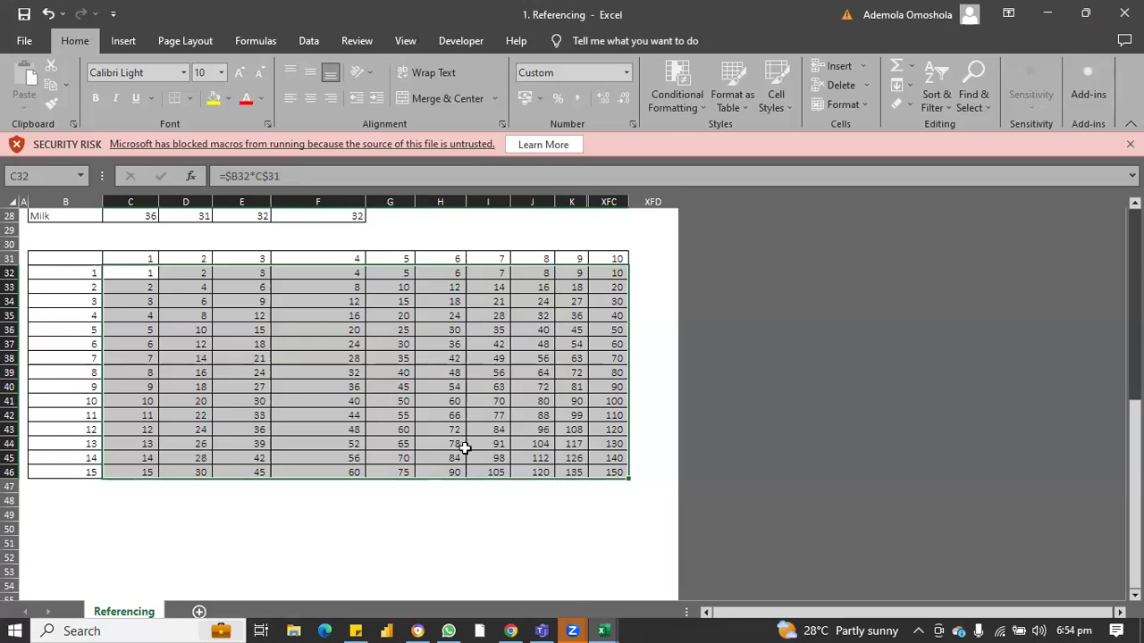
left_click(498, 344)
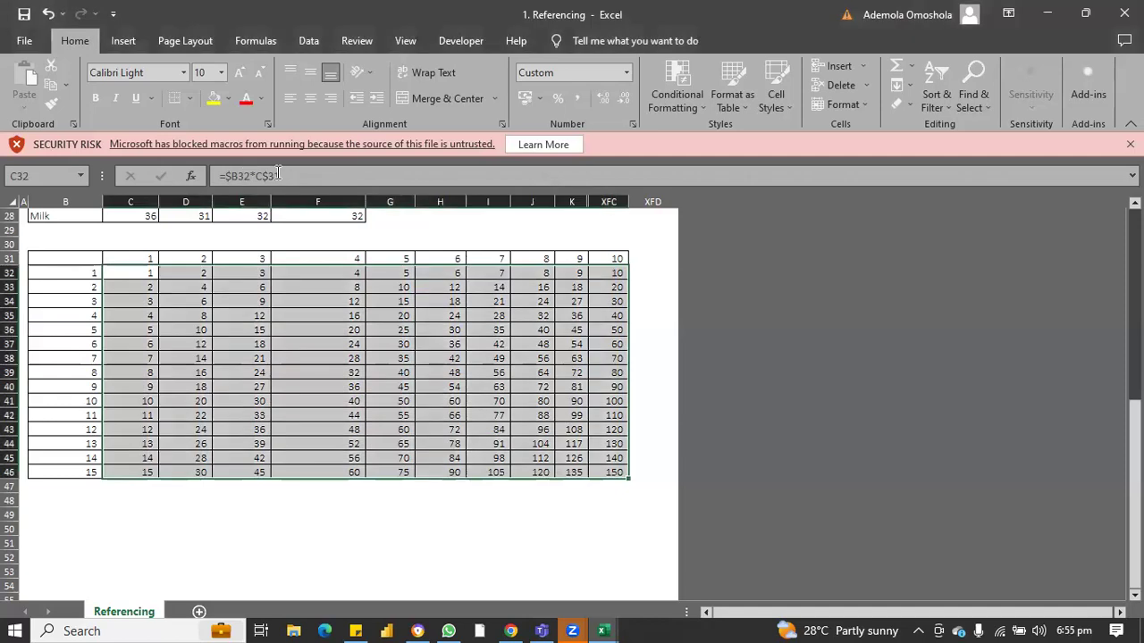
- Clear all formulas from the table body below and beside the number headings, starting at C32
left_click(280, 176)
left_click_drag(225, 176, 250, 176)
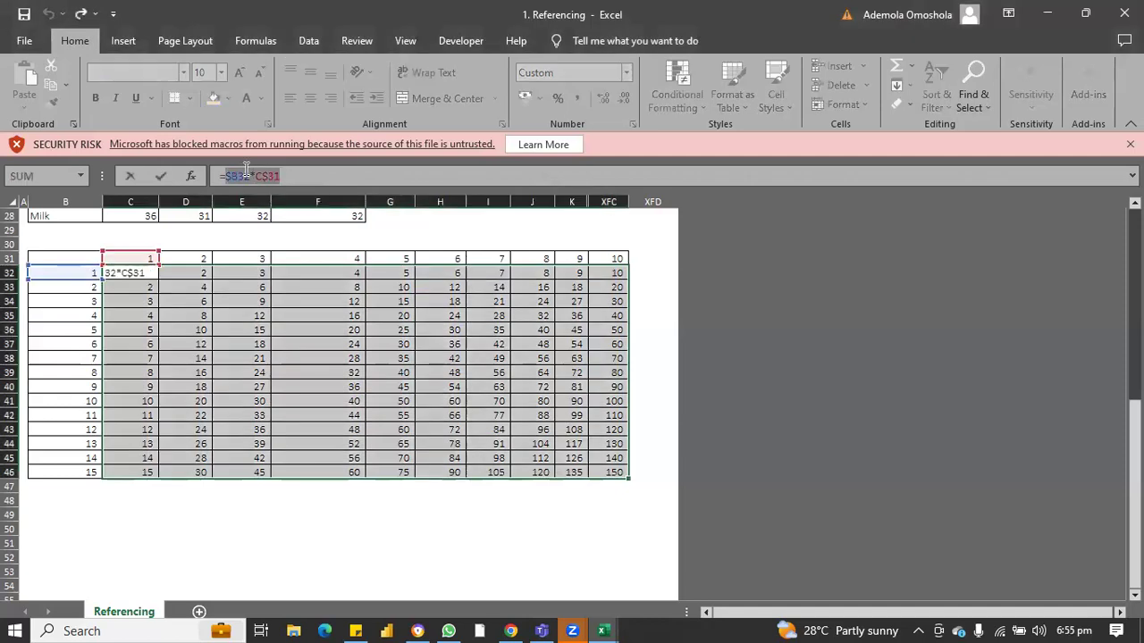
key("shift+End")
key("BackSpace")
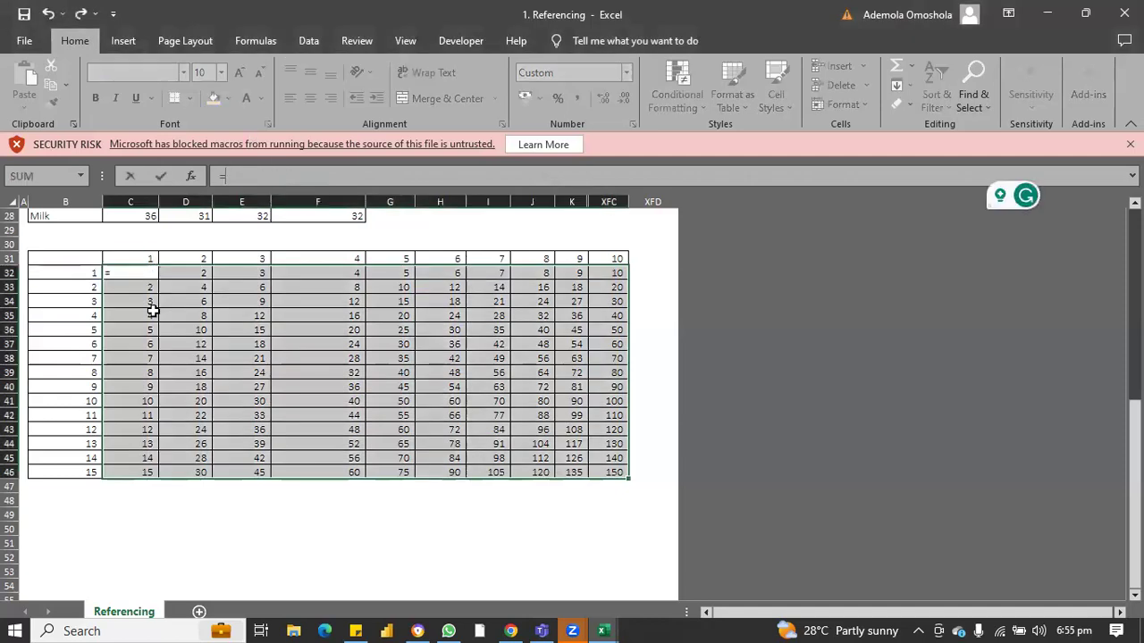
key("BackSpace")
left_click(163, 276)
left_click_drag(142, 274, 629, 483)
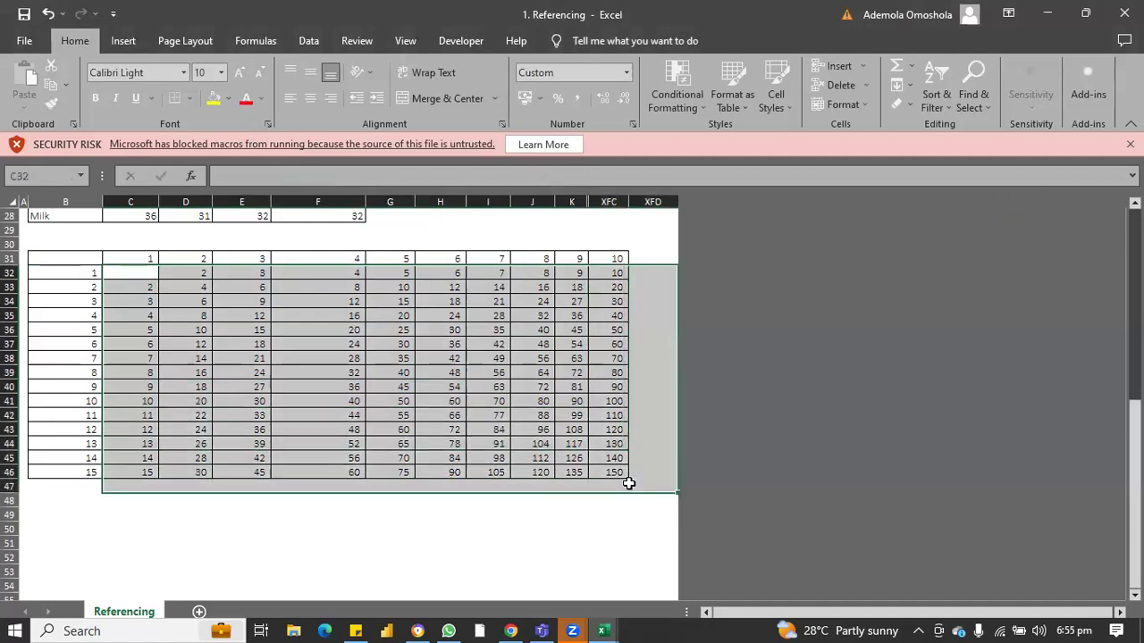
key("Delete")
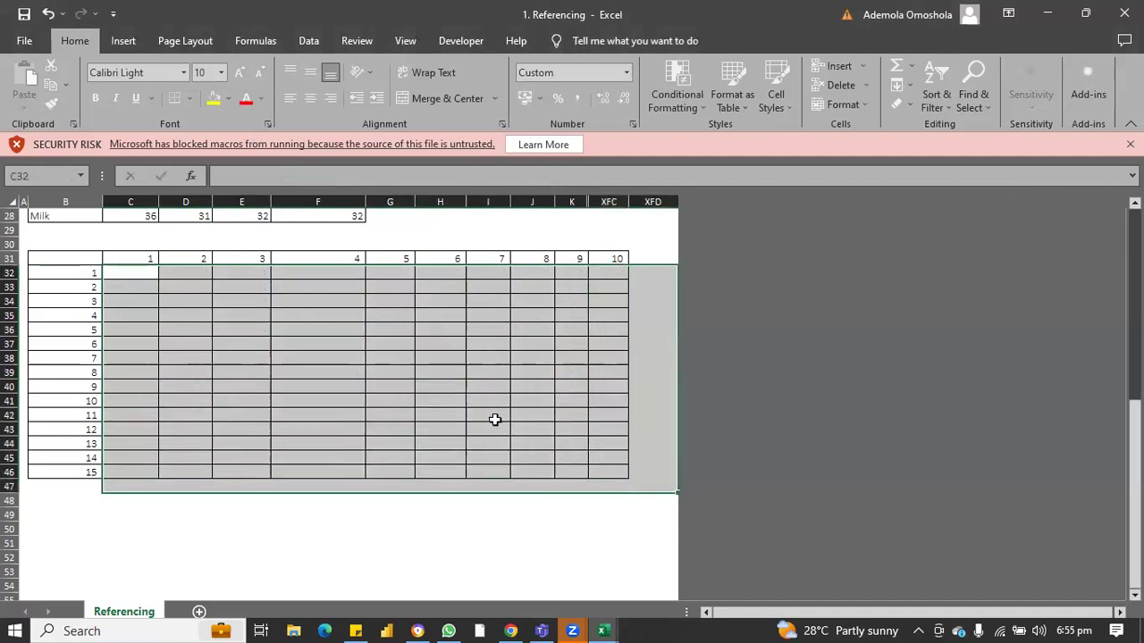
- Enter the formula =C31*B32 in cell C32, with the column heading as the first factor
left_click(127, 273)
type("=")
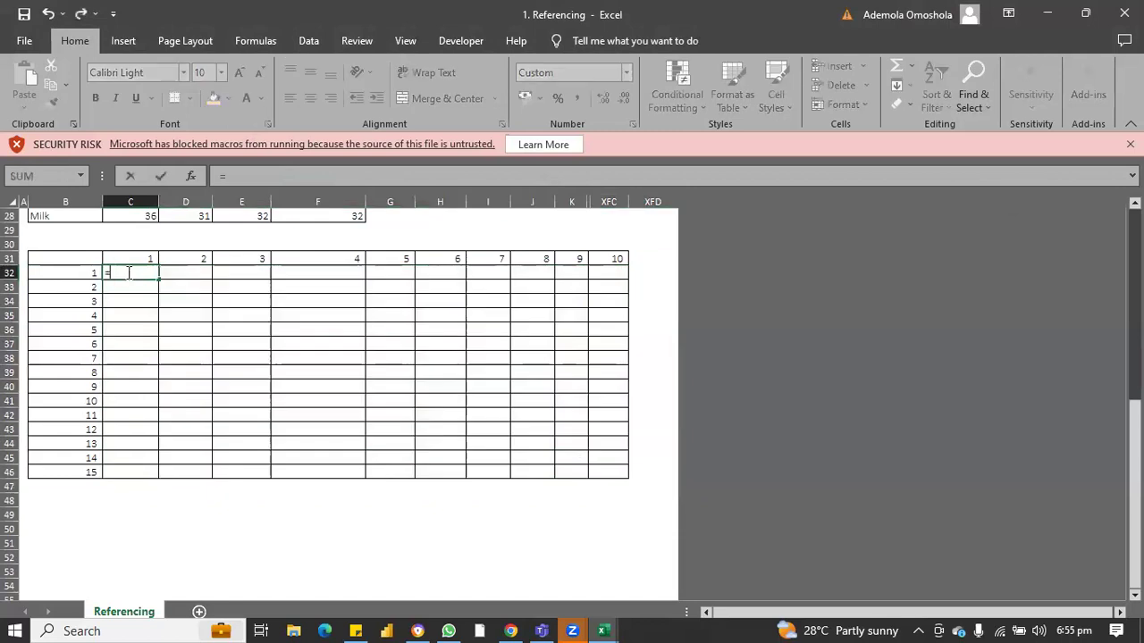
left_click(143, 258)
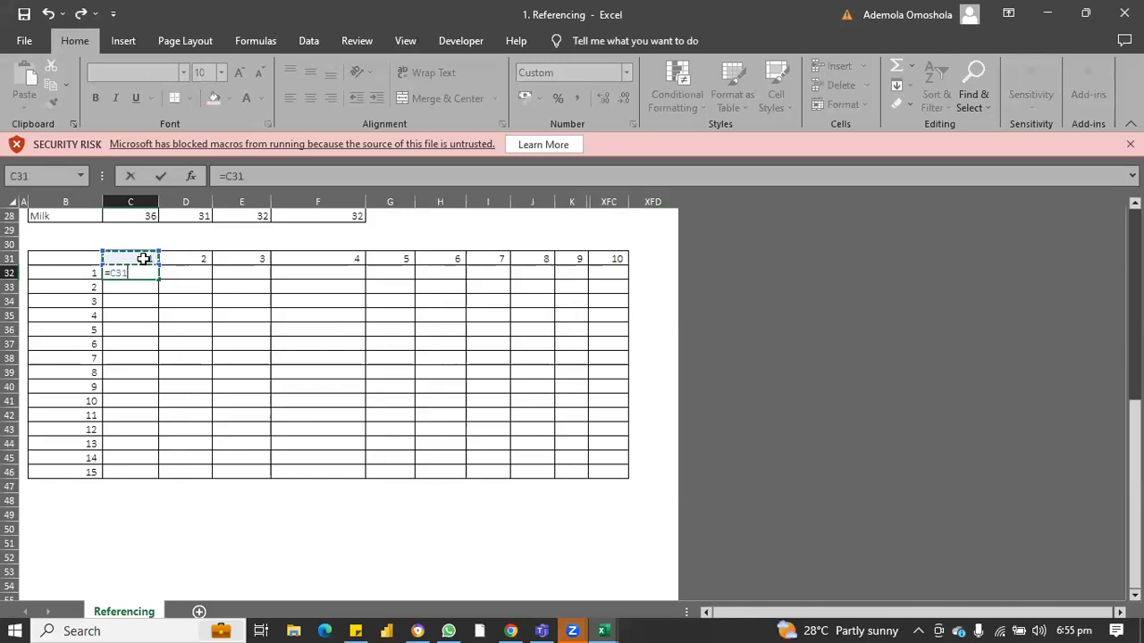
type("&")
key("BackSpace")
type("*")
left_click(89, 271)
key("Return")
- Lock row 31 and column B in the C32 formula so it reads =C$31*$B32
left_click(136, 277)
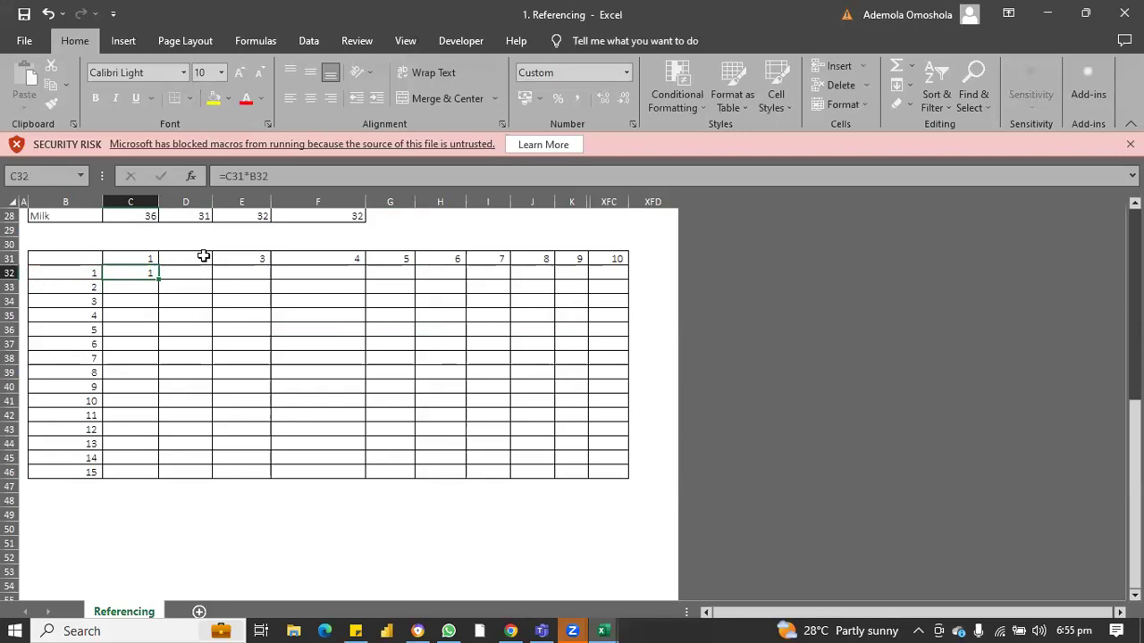
left_click(245, 177)
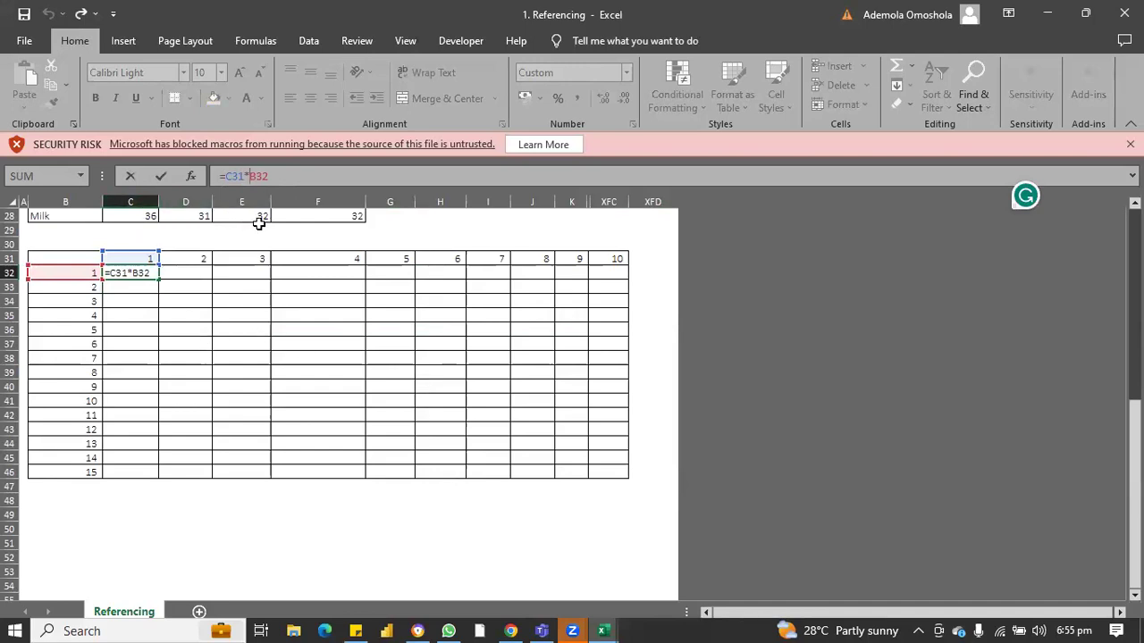
left_click(241, 175)
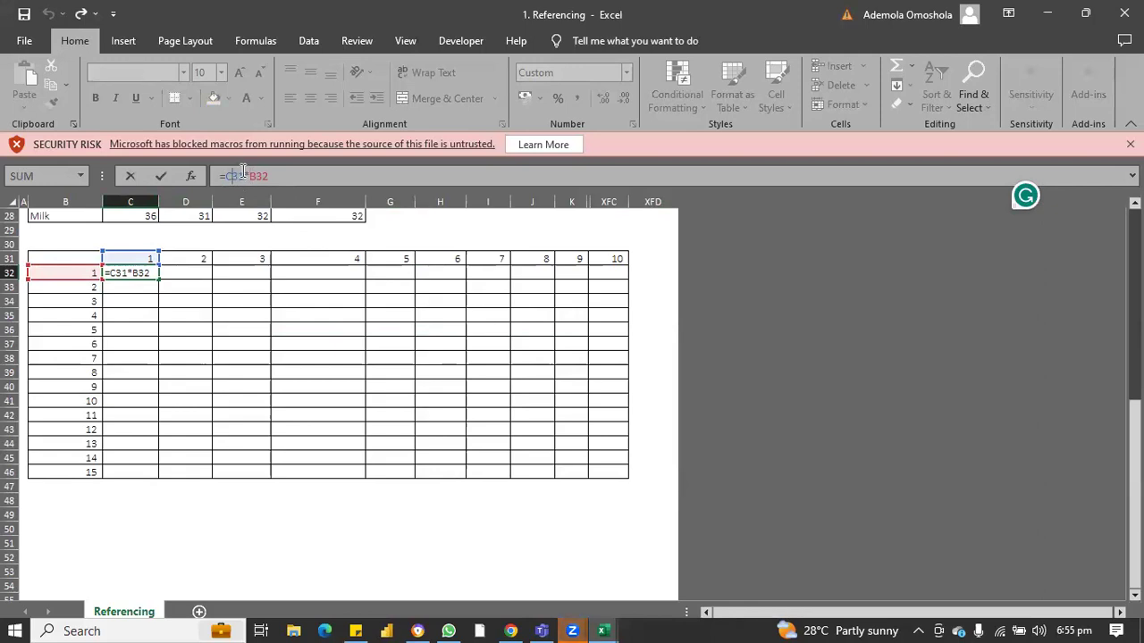
key("F4")
key("F4")
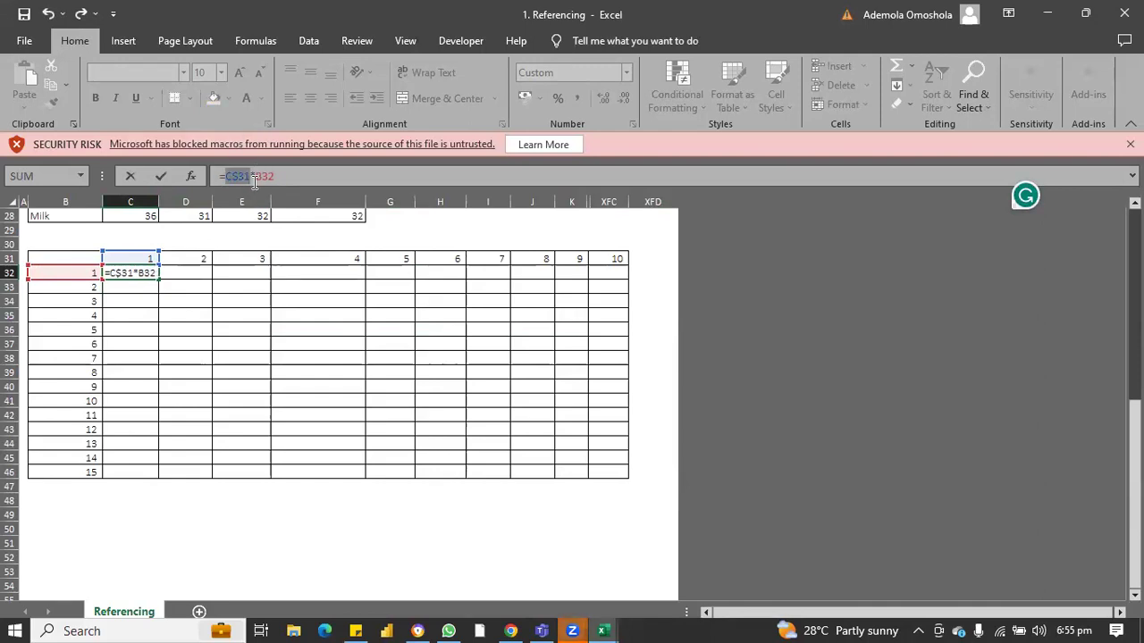
left_click(257, 176)
key("F4")
key("F4")
key("F4")
left_click(160, 176)
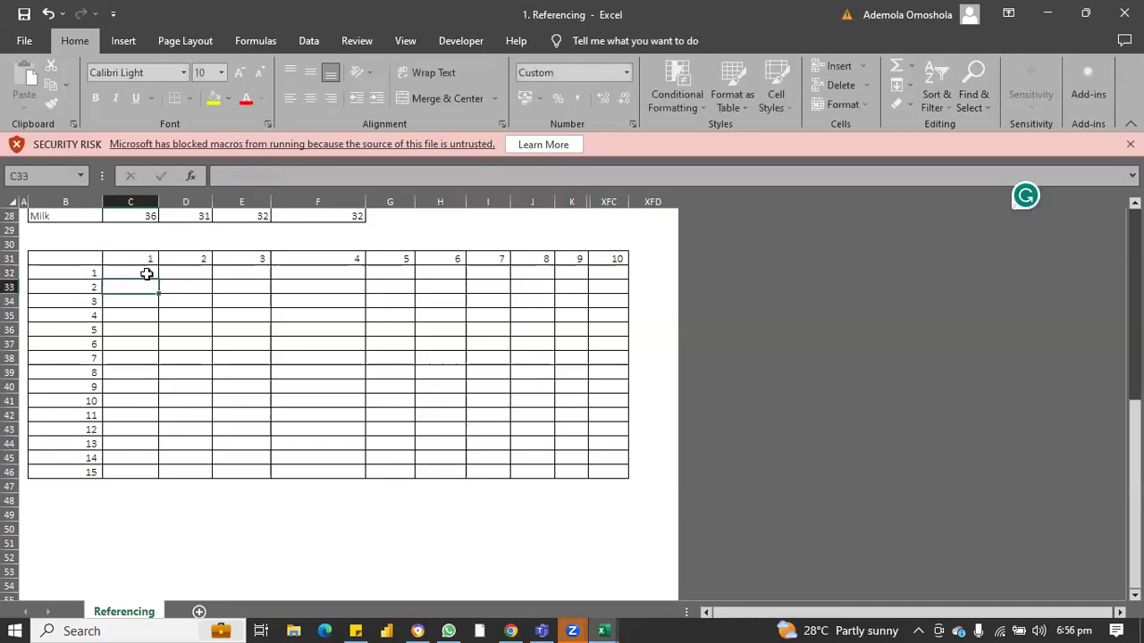
- Fill the C32 formula down to row 46 and across to column XFC to complete the multiplication table
double_click(159, 279)
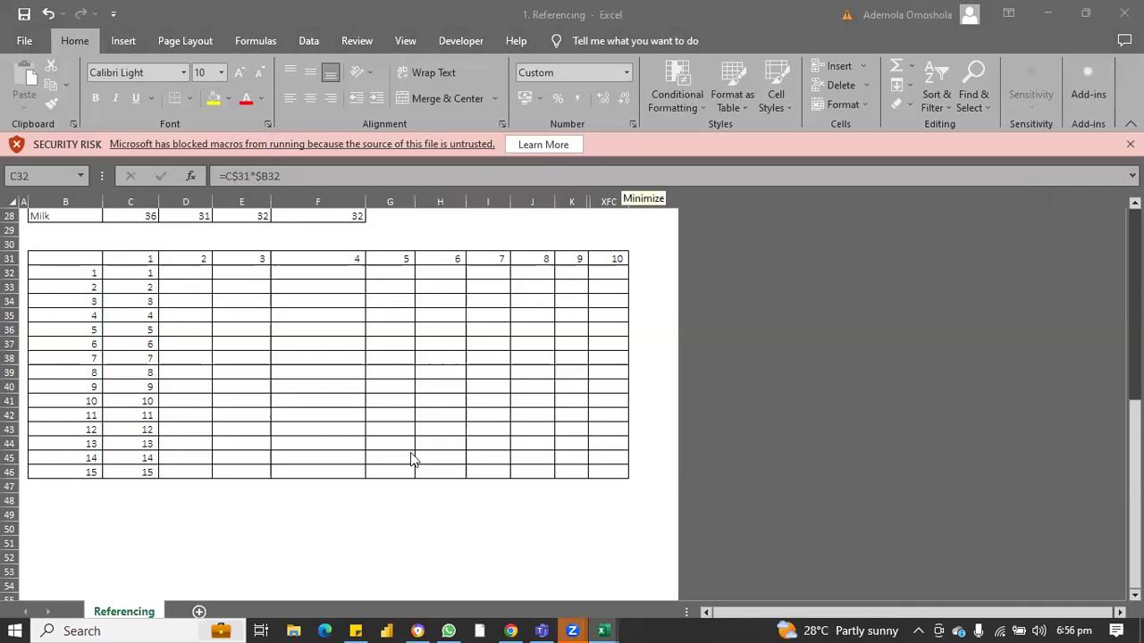
double_click(157, 279)
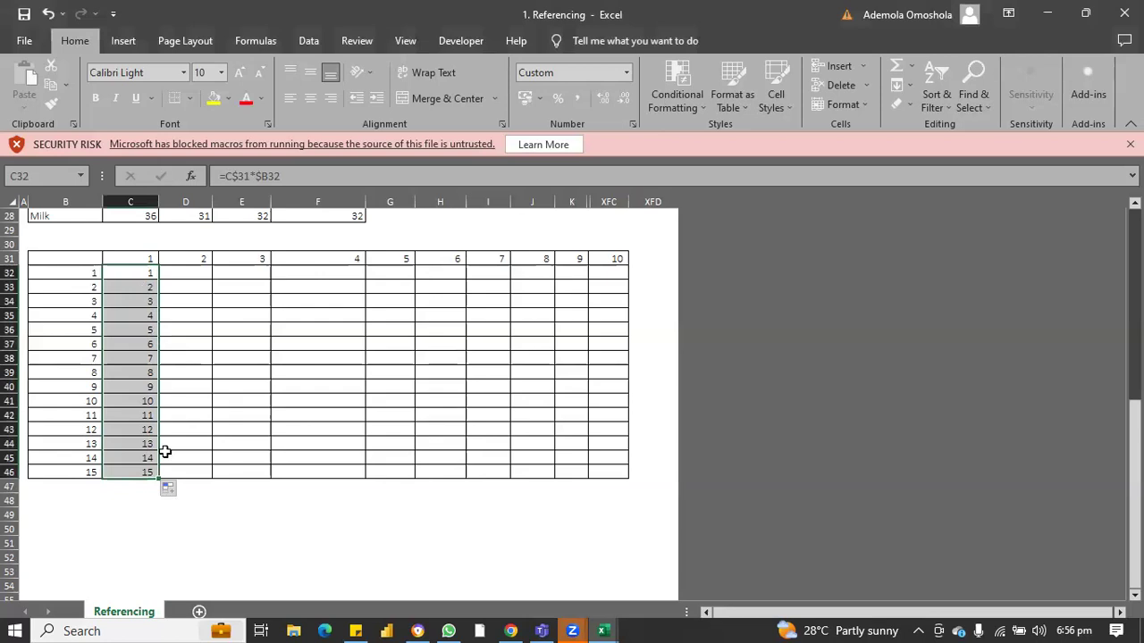
key("shift+Right")
key("shift+Right")
key("shift+Right")
key("shift+Right")
key("shift+Right")
key("shift+Right")
key("shift+Right")
key("shift+Right")
key("shift+Right")
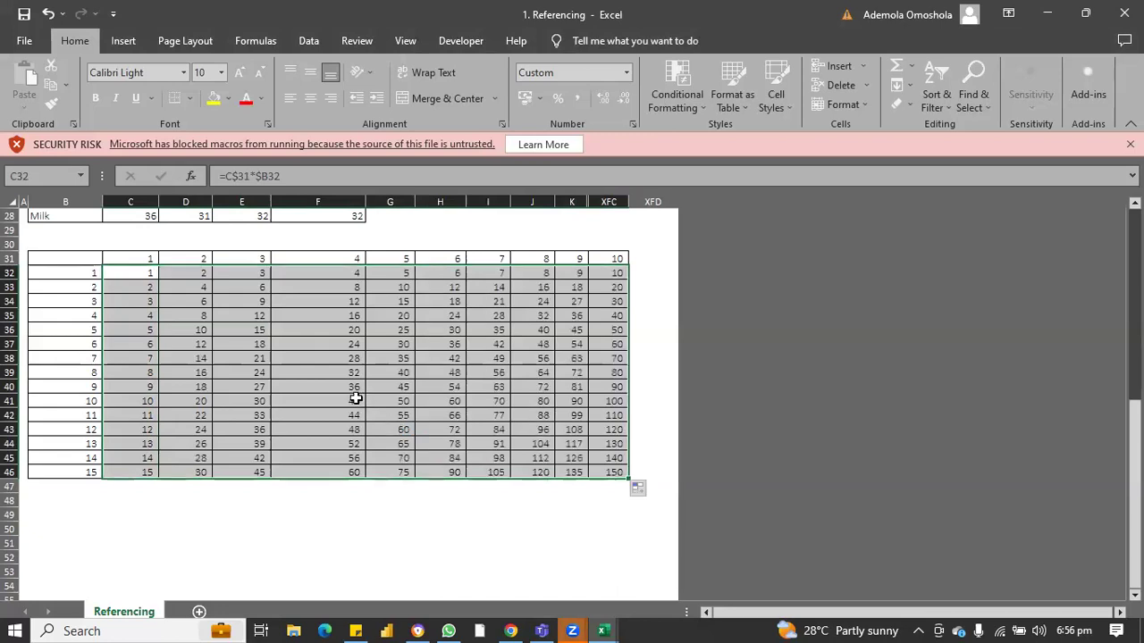
- Review the absolute reference example in C5, D5 and C3 and the relative reference formula in F13
scroll(356, 398, "up", 1)
scroll(356, 399, "up", 8)
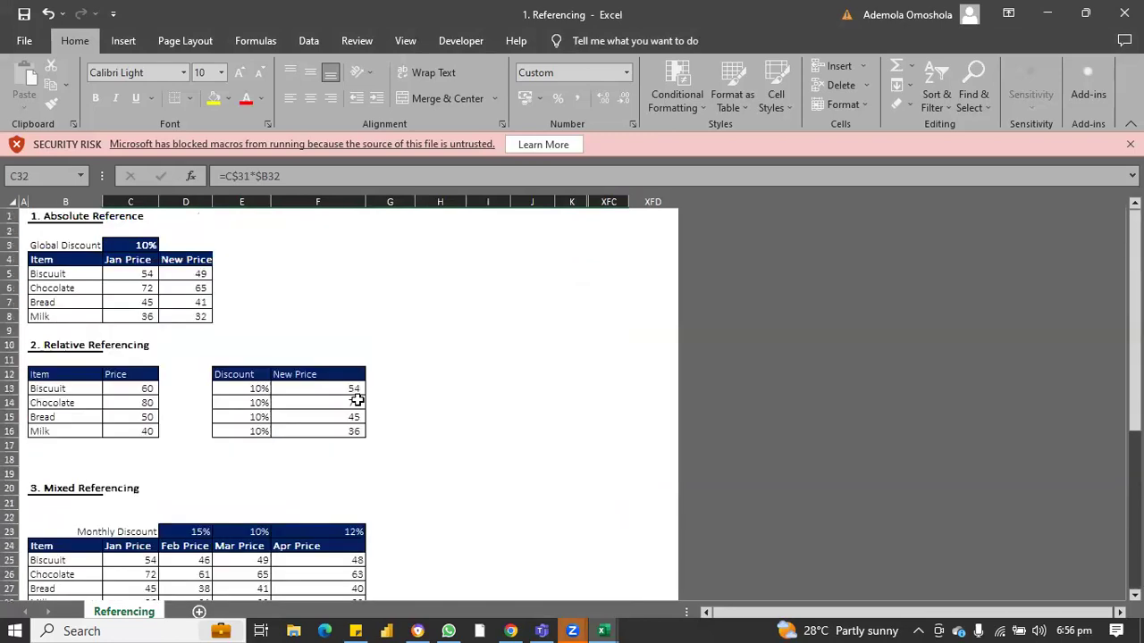
left_click(146, 272)
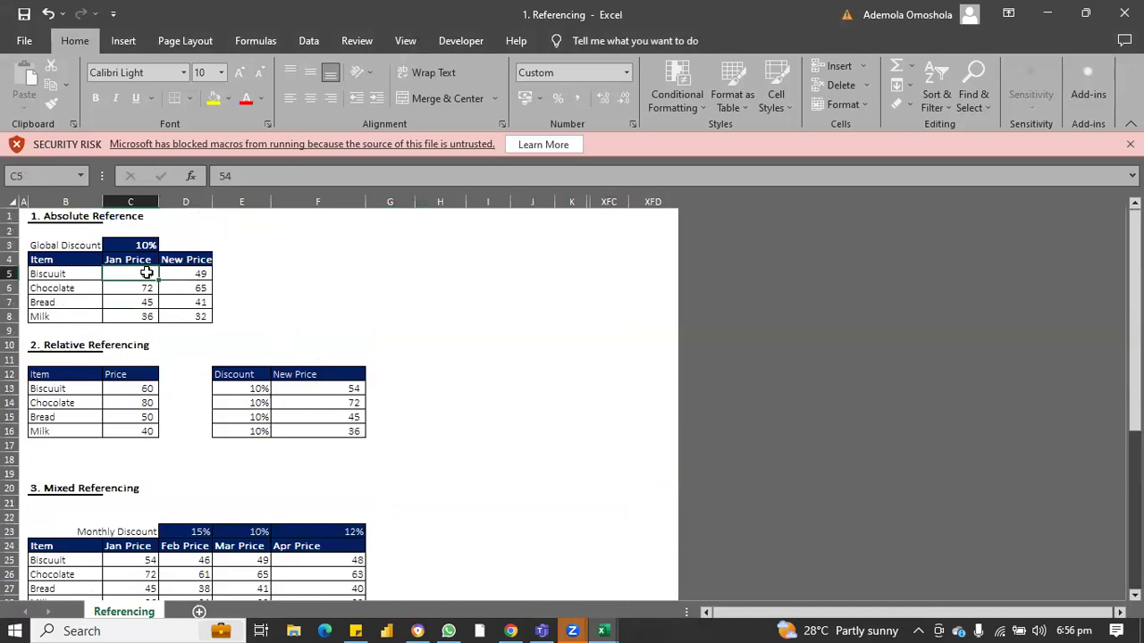
left_click(196, 271)
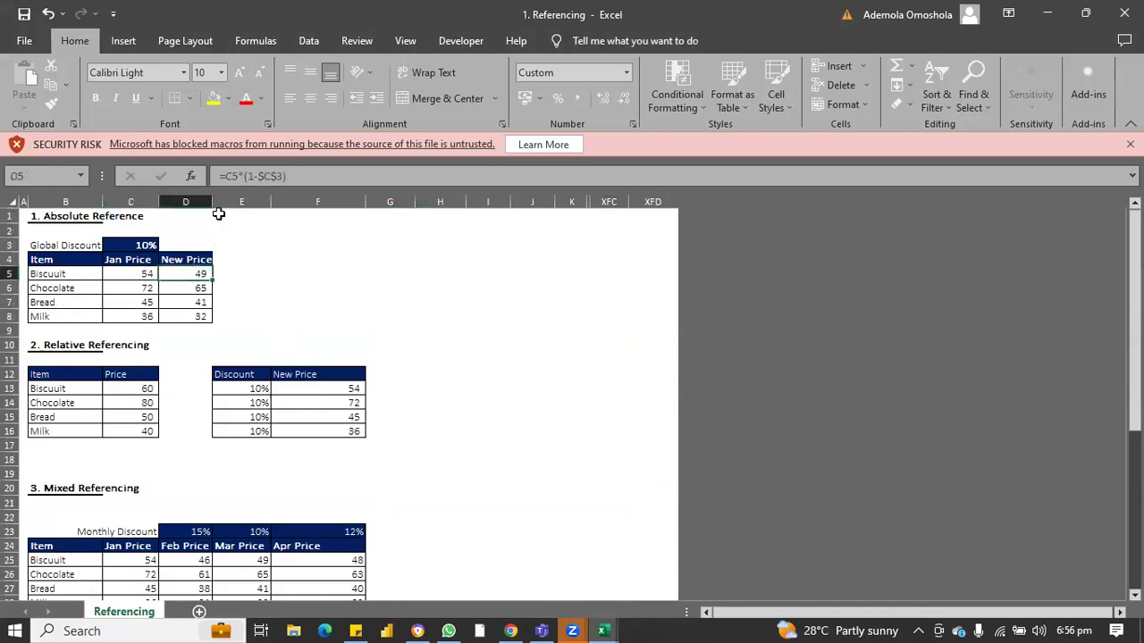
left_click(136, 244)
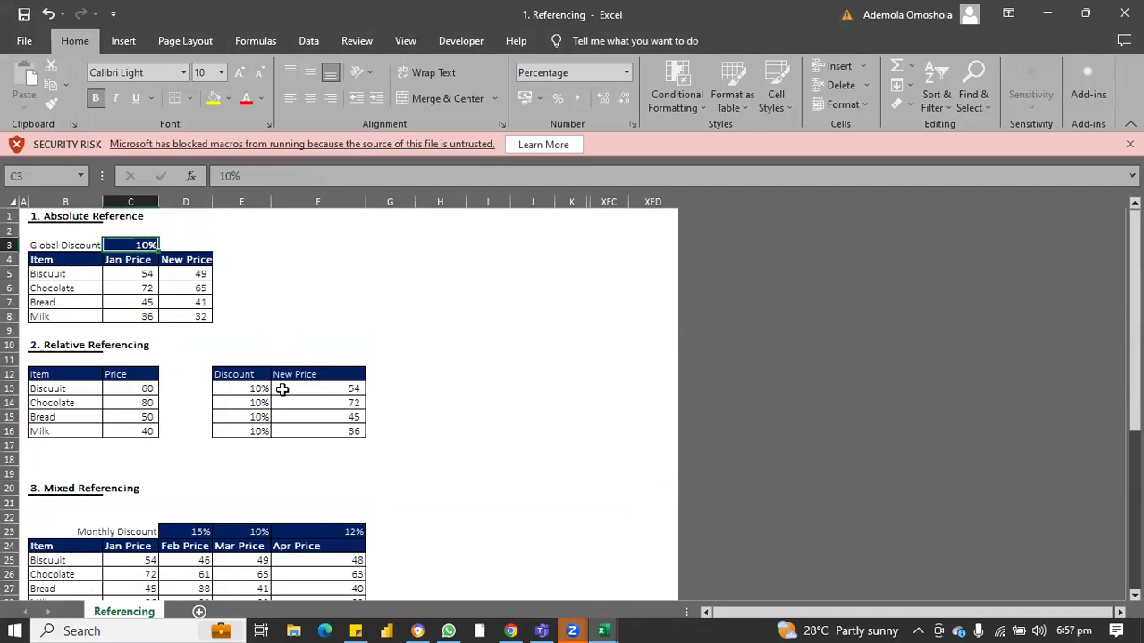
left_click(353, 390)
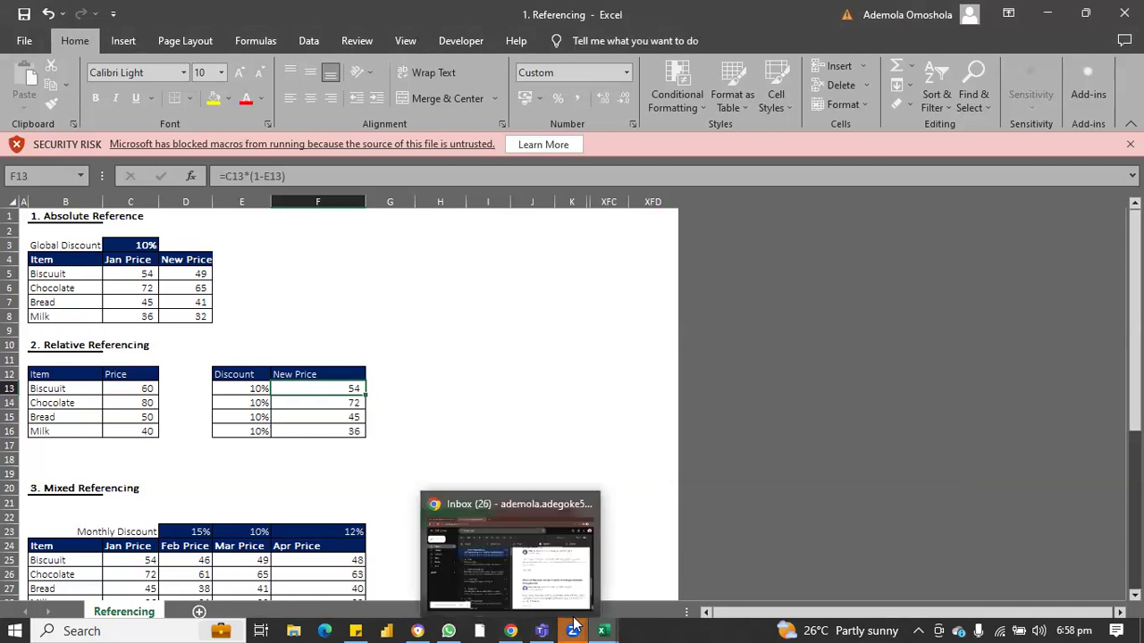
- Switch to the Zoom screen sharing meeting window
mouse_move(572, 626)
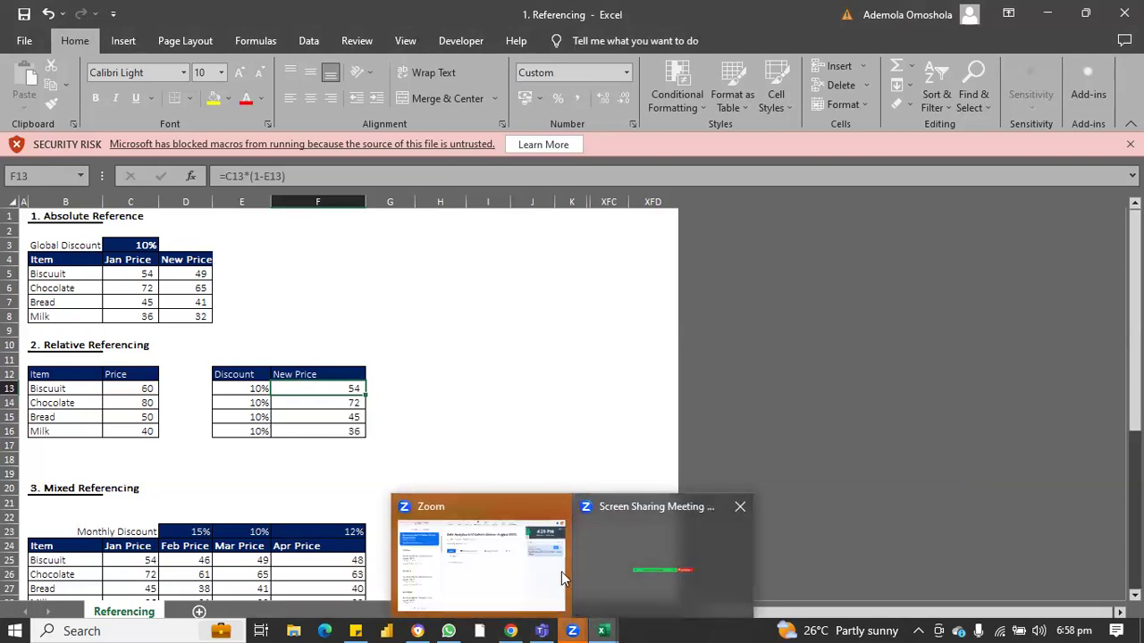
left_click(602, 576)
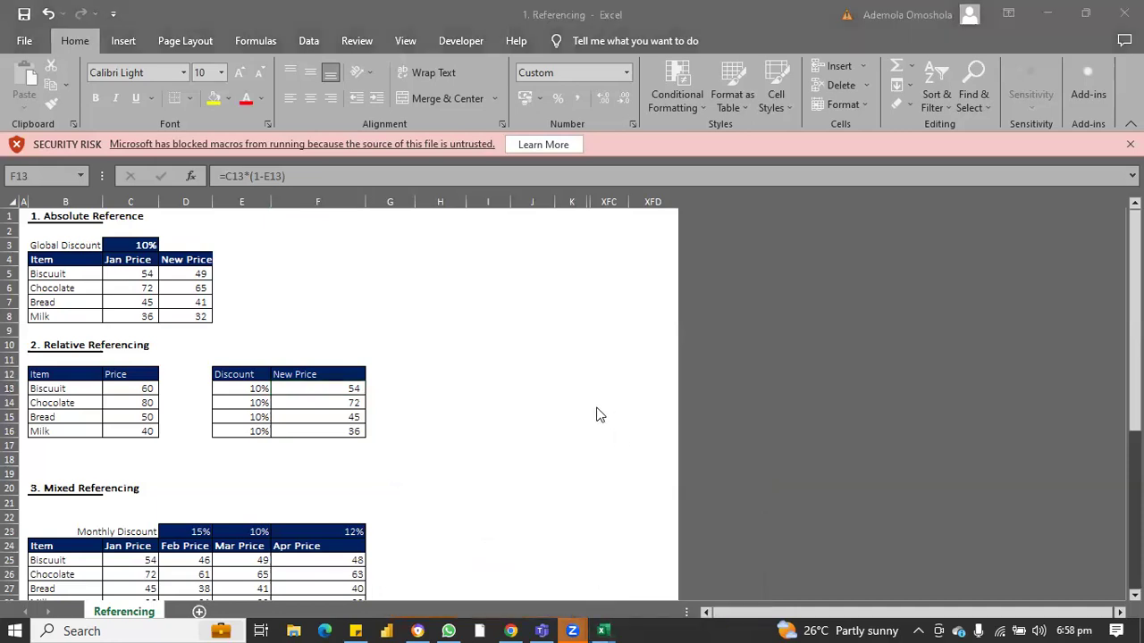